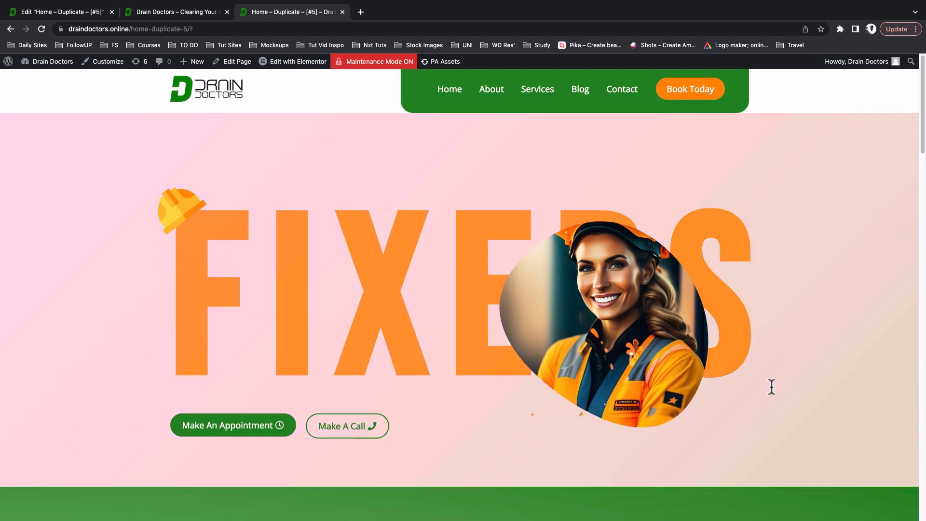
- Review the finished FIXERS hero section and the start of the Services section on the published page
{"action": "scroll", "coordinate": [772, 387], "scroll_direction": "down", "scroll_amount": 2}
{"action": "scroll", "coordinate": [770, 384], "scroll_direction": "down", "scroll_amount": 5}
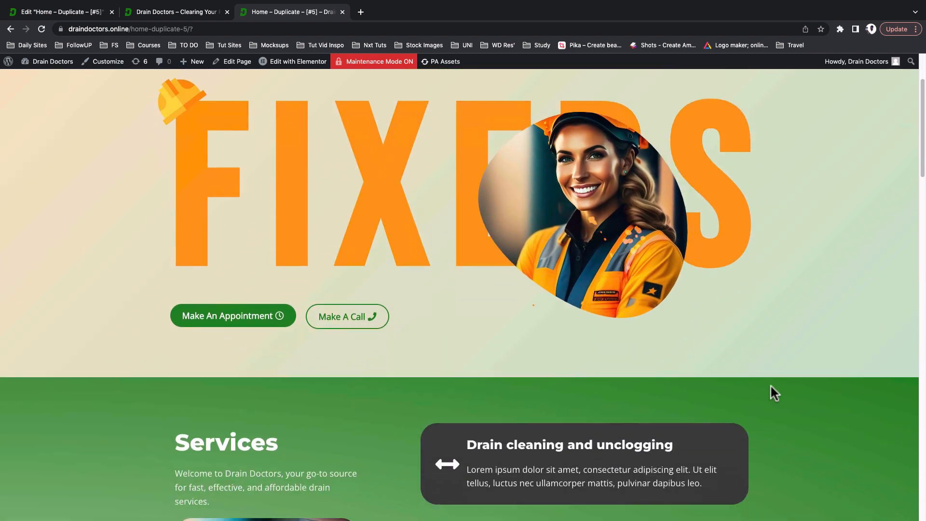
{"action": "scroll", "coordinate": [771, 384], "scroll_direction": "up", "scroll_amount": 2}
{"action": "scroll", "coordinate": [771, 393], "scroll_direction": "up", "scroll_amount": 5}
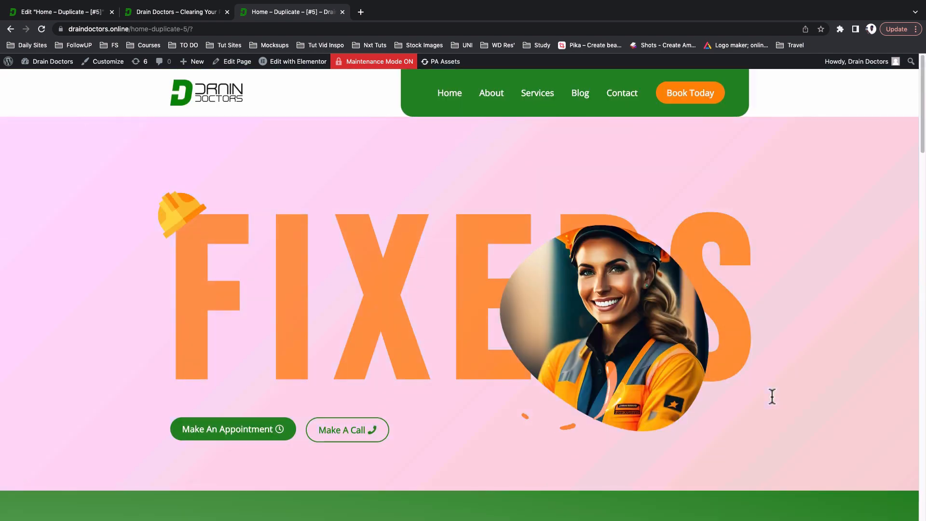
{"action": "scroll", "coordinate": [770, 394], "scroll_direction": "down", "scroll_amount": 4}
{"action": "scroll", "coordinate": [771, 395], "scroll_direction": "down", "scroll_amount": 2}
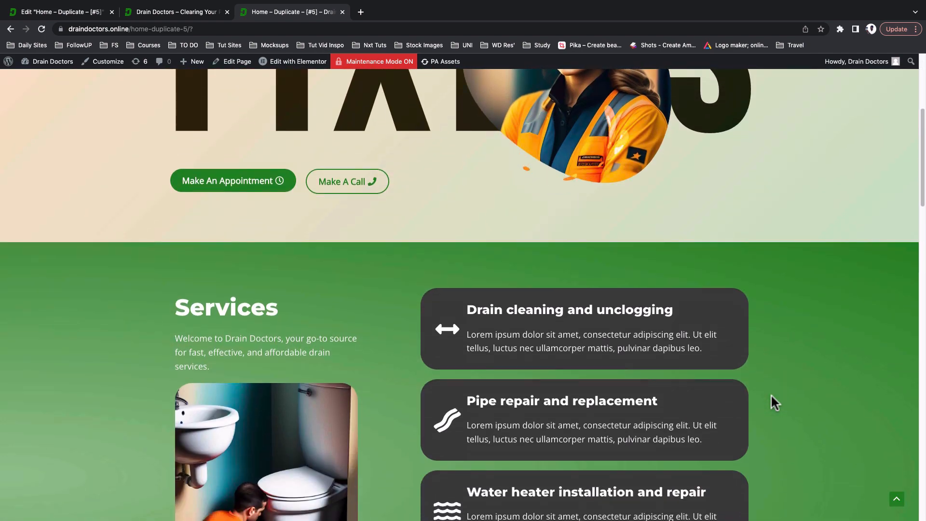
{"action": "scroll", "coordinate": [770, 395], "scroll_direction": "up", "scroll_amount": 5}
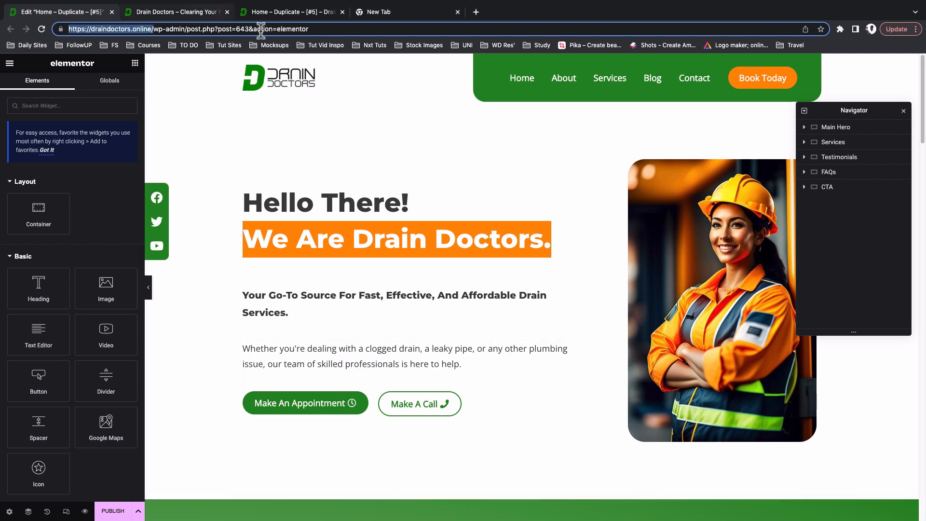
- Open the site's WordPress dashboard in a new browser tab and display the installed plugins
{"action": "left_click", "coordinate": [361, 11]}
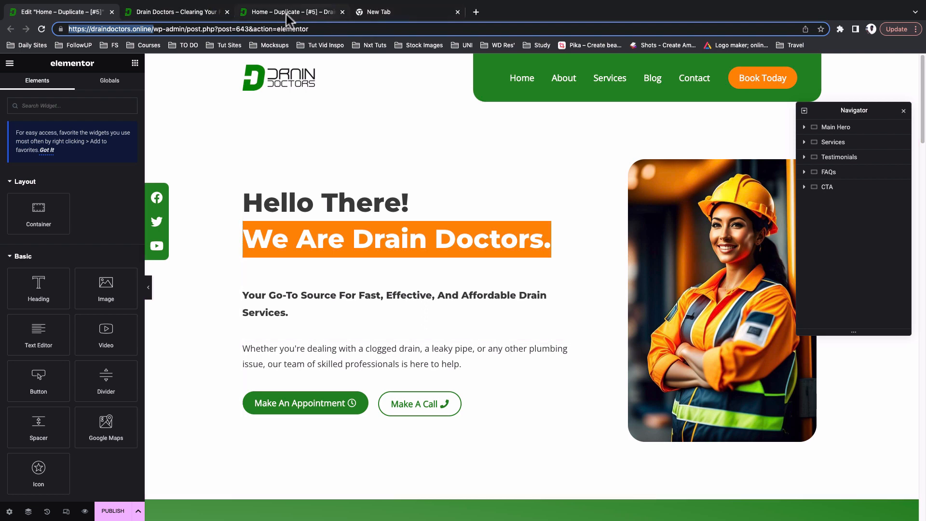
{"action": "left_click", "coordinate": [180, 13]}
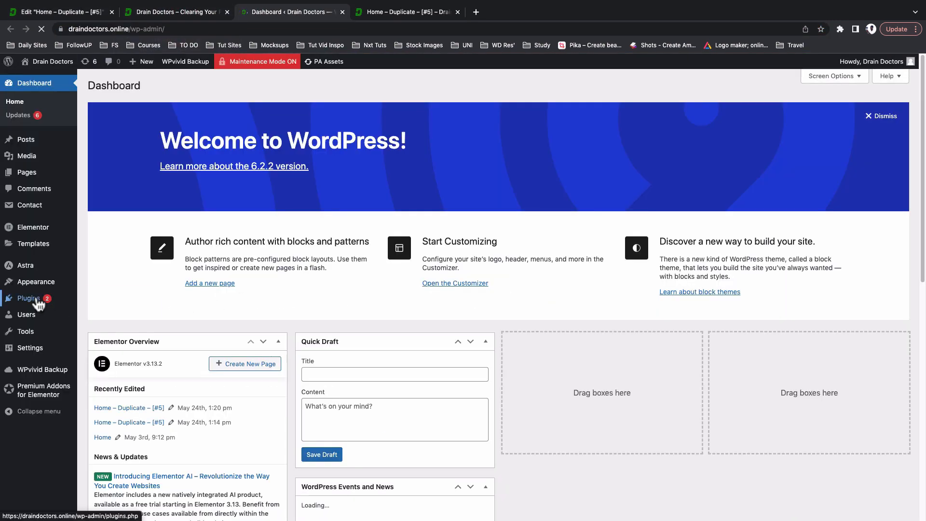
{"action": "left_click", "coordinate": [38, 300]}
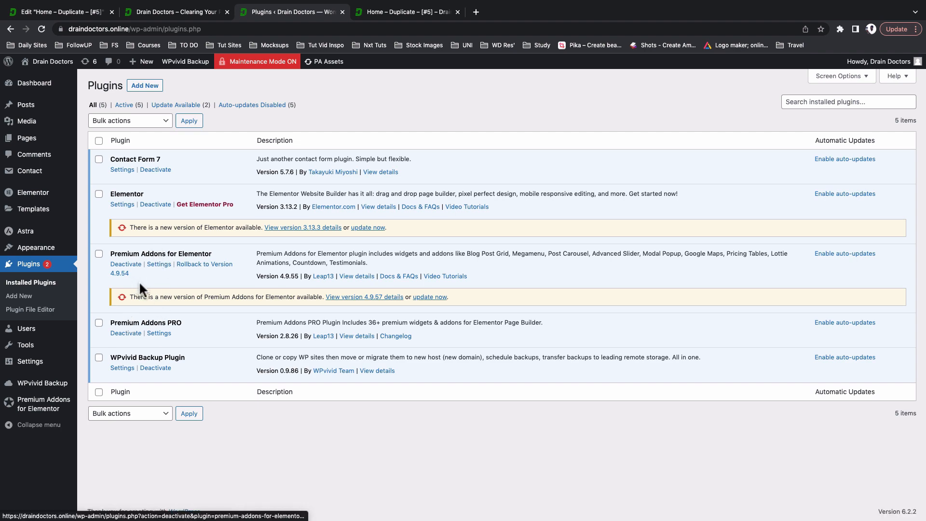
- Open the Premium Addons PRO settings and filter the widgets by "image" to check the Image Layers widget
{"action": "left_click", "coordinate": [153, 341]}
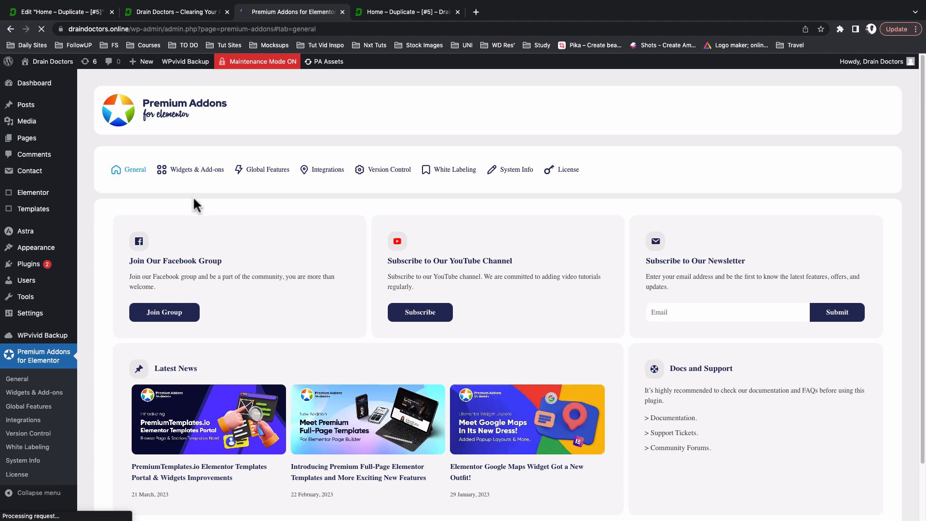
{"action": "left_click", "coordinate": [196, 178]}
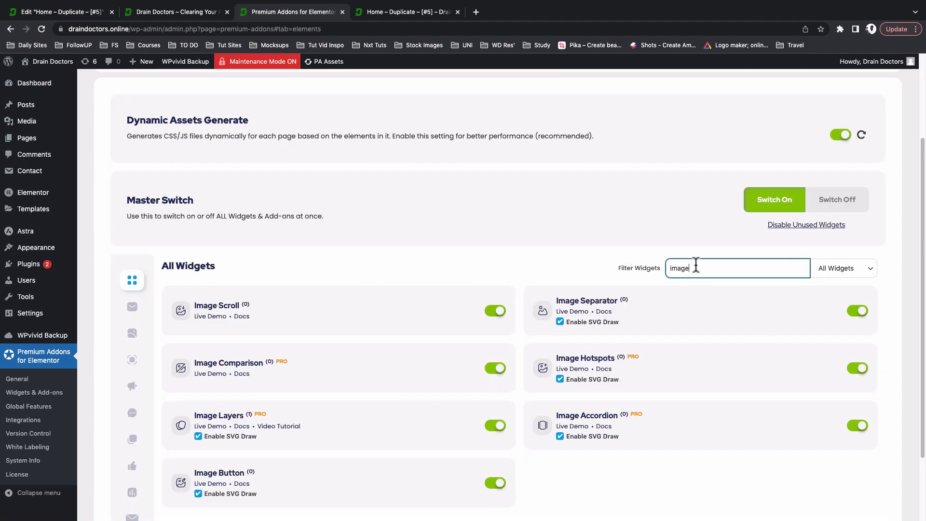
{"action": "double_click", "coordinate": [694, 268]}
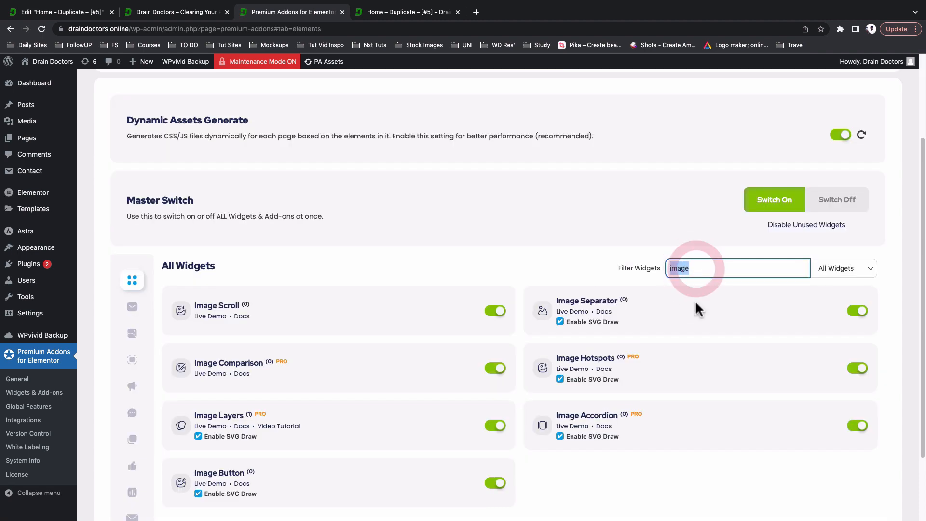
{"action": "scroll", "coordinate": [699, 311], "scroll_direction": "down", "scroll_amount": 2}
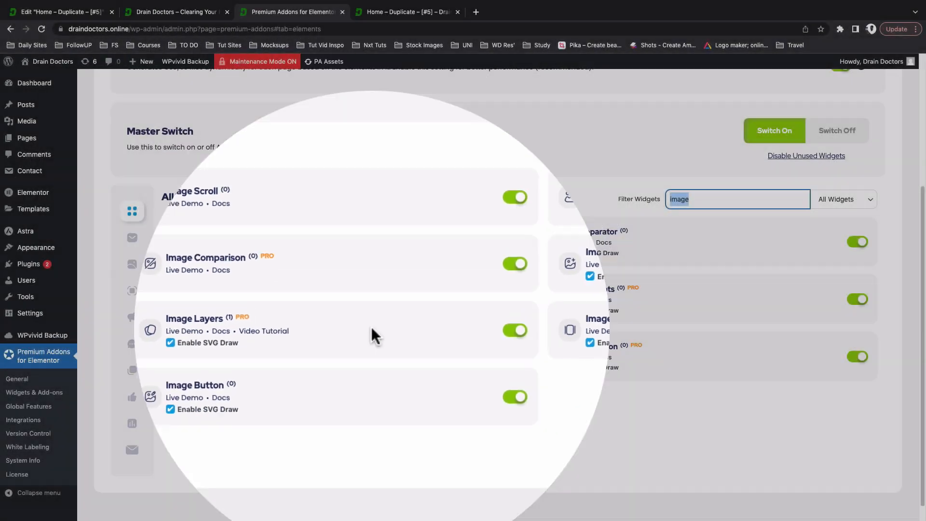
- Set Enable Unfiltered File Uploads to Enable in Elementor's advanced settings
{"action": "mouse_move", "coordinate": [43, 201]}
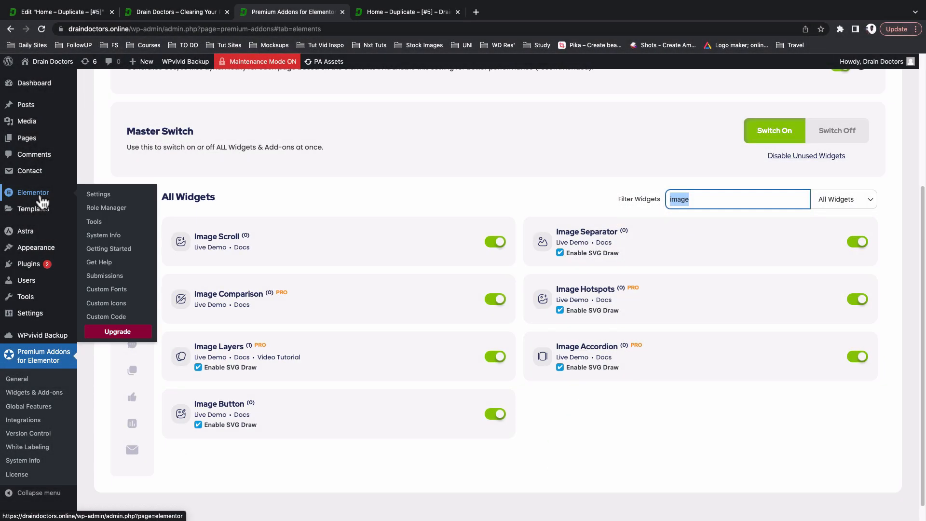
{"action": "left_click", "coordinate": [97, 197]}
{"action": "left_click", "coordinate": [207, 191]}
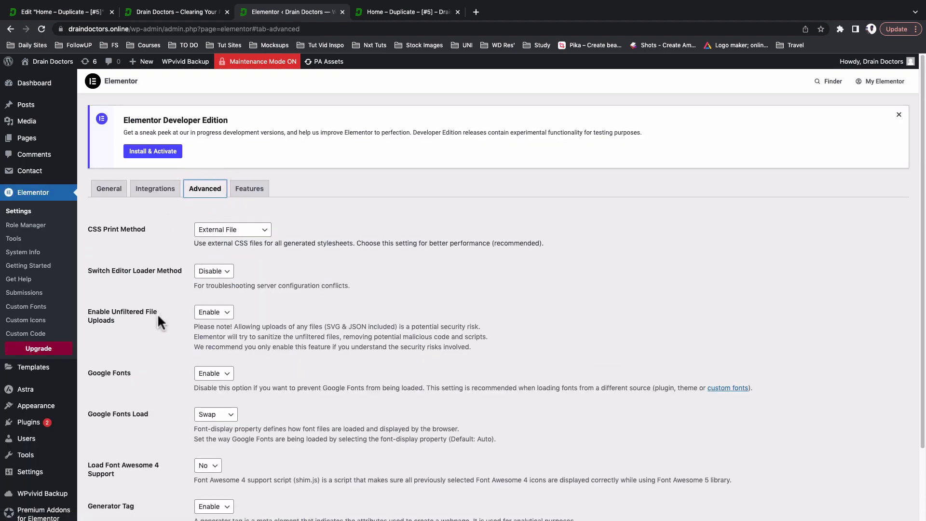
{"action": "left_click", "coordinate": [91, 311]}
{"action": "left_click_drag", "start_coordinate": [91, 310], "coordinate": [115, 321]}
{"action": "left_click", "coordinate": [214, 312]}
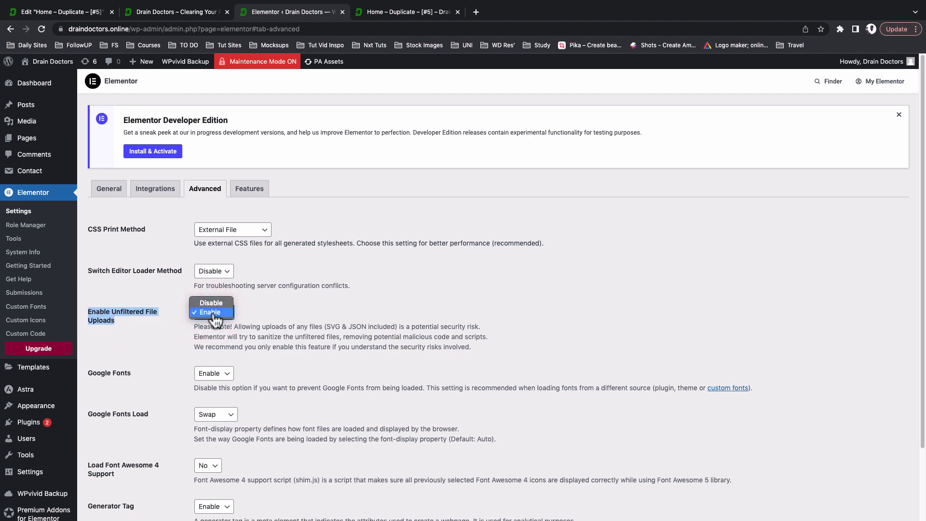
{"action": "left_click", "coordinate": [212, 312]}
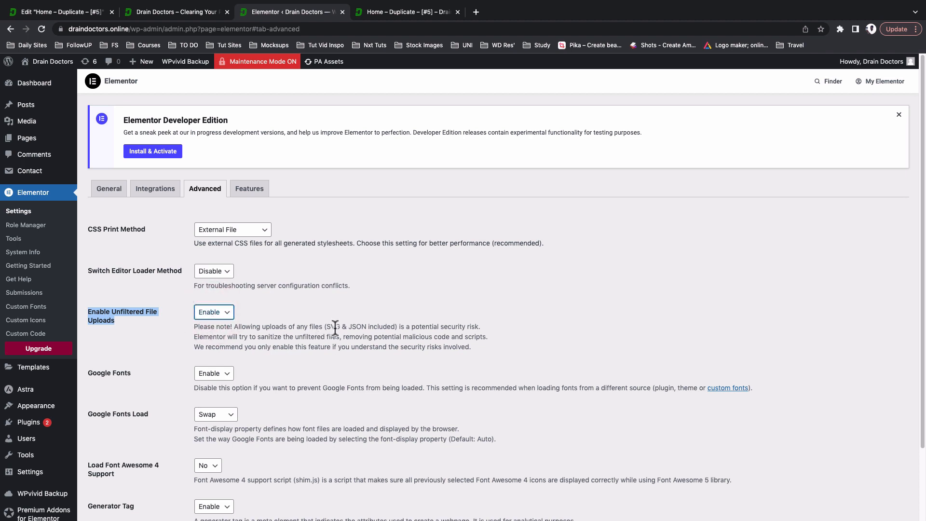
- Switch to the Elementor editor for the duplicated home page and look through its sections from the hero to the FAQs
{"action": "left_click", "coordinate": [386, 13]}
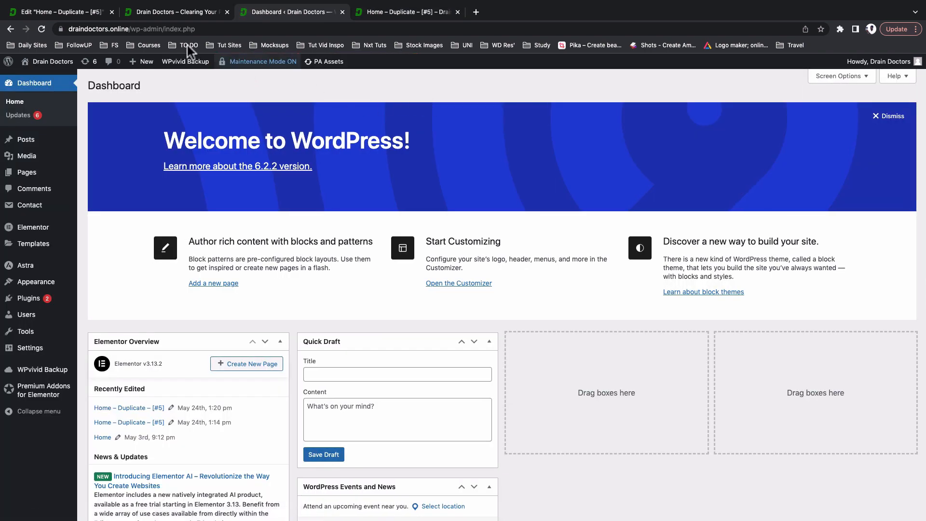
{"action": "left_click", "coordinate": [88, 15]}
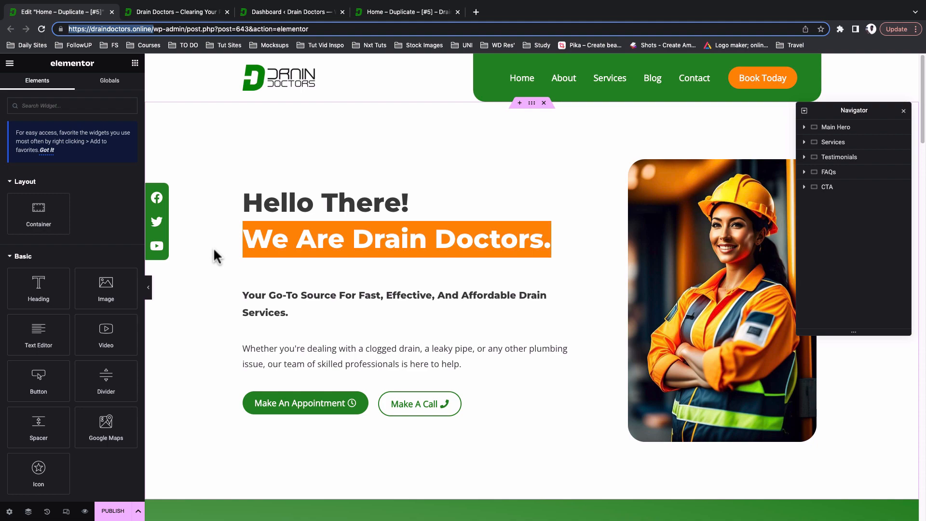
{"action": "scroll", "coordinate": [223, 243], "scroll_direction": "down", "scroll_amount": 3}
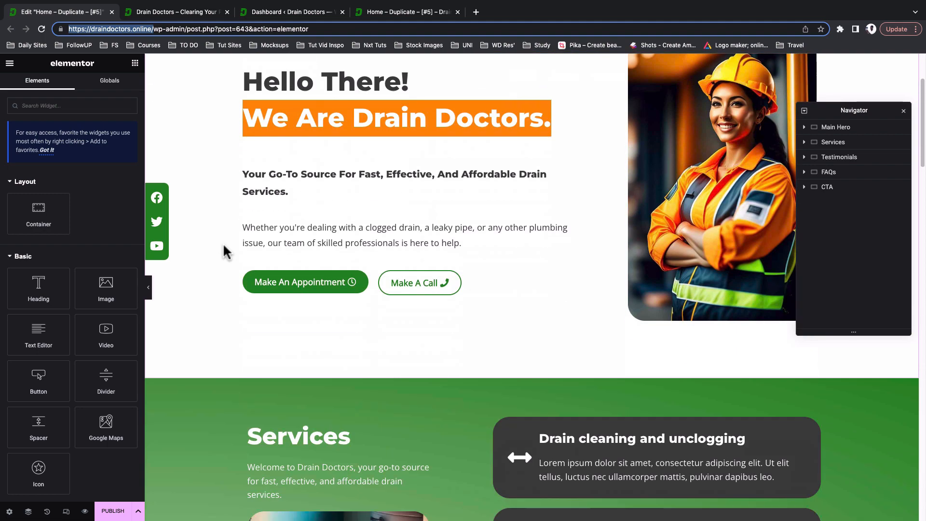
{"action": "scroll", "coordinate": [223, 242], "scroll_direction": "down", "scroll_amount": 6}
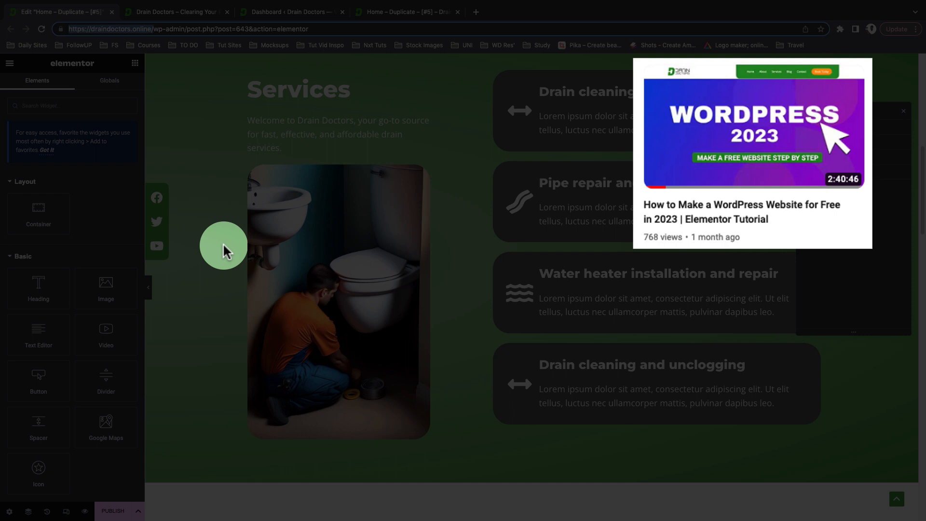
{"action": "scroll", "coordinate": [223, 244], "scroll_direction": "down", "scroll_amount": 7}
{"action": "scroll", "coordinate": [225, 251], "scroll_direction": "down", "scroll_amount": 3}
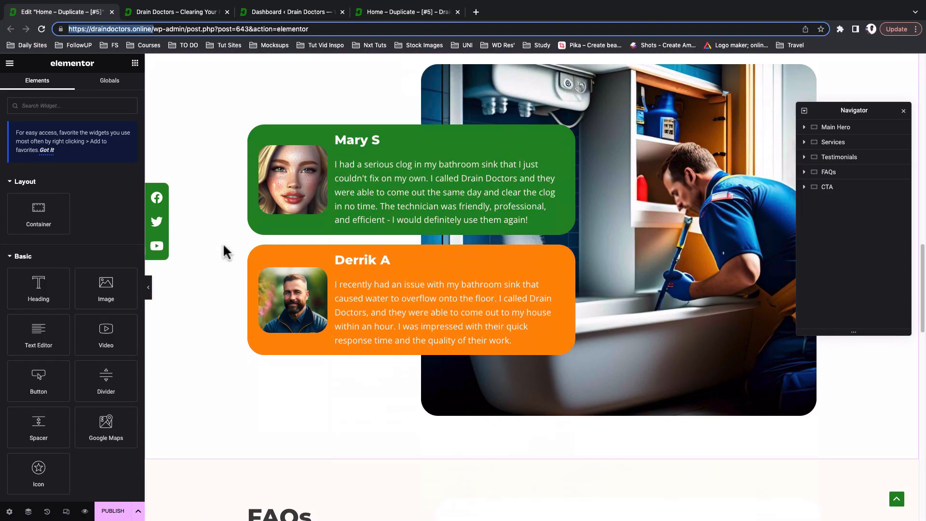
{"action": "scroll", "coordinate": [184, 300], "scroll_direction": "down", "scroll_amount": 3}
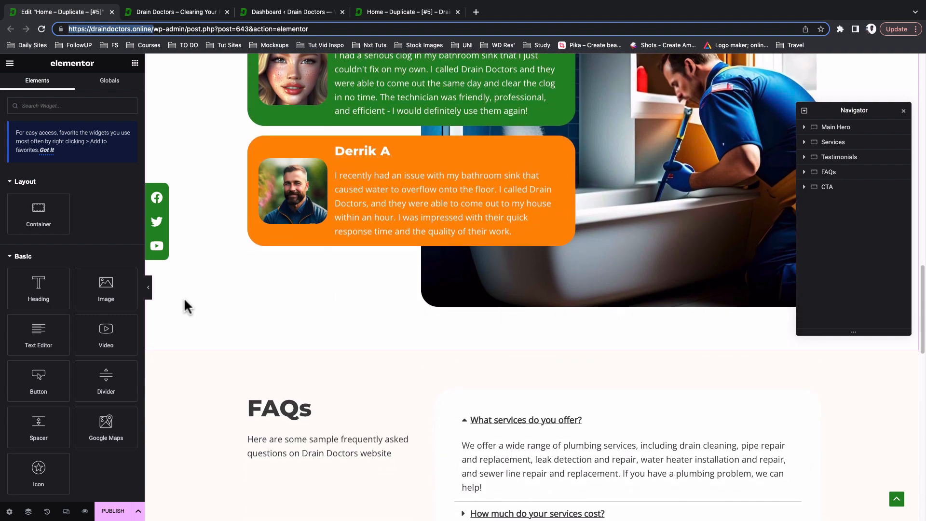
{"action": "scroll", "coordinate": [184, 300], "scroll_direction": "up", "scroll_amount": 12}
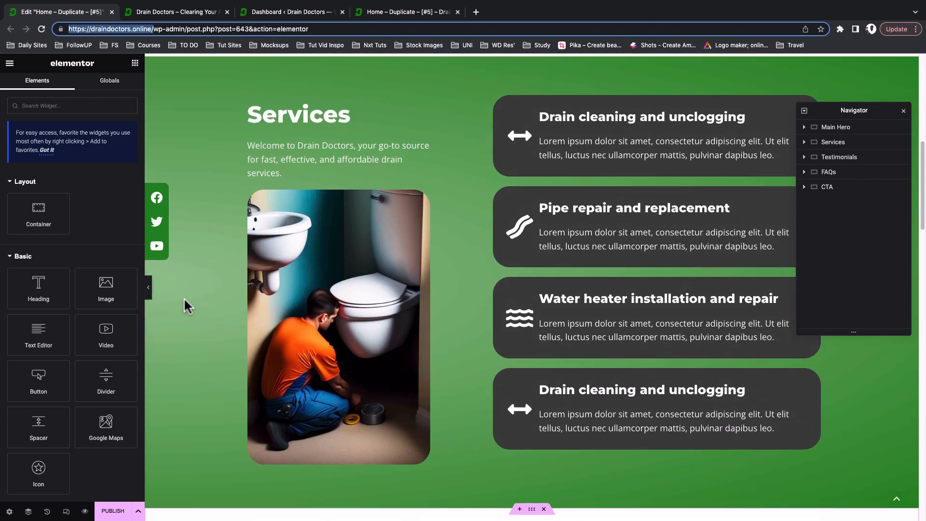
{"action": "scroll", "coordinate": [184, 300], "scroll_direction": "up", "scroll_amount": 8}
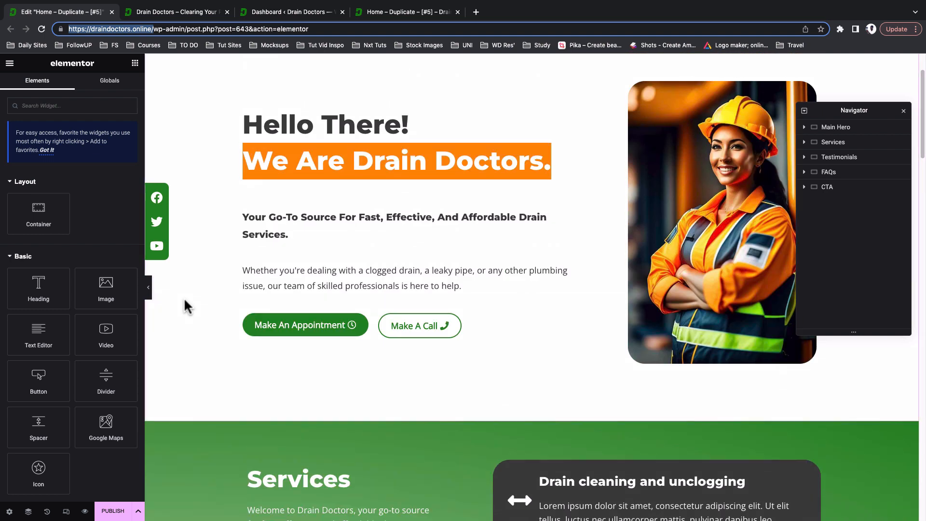
{"action": "scroll", "coordinate": [183, 298], "scroll_direction": "up", "scroll_amount": 1}
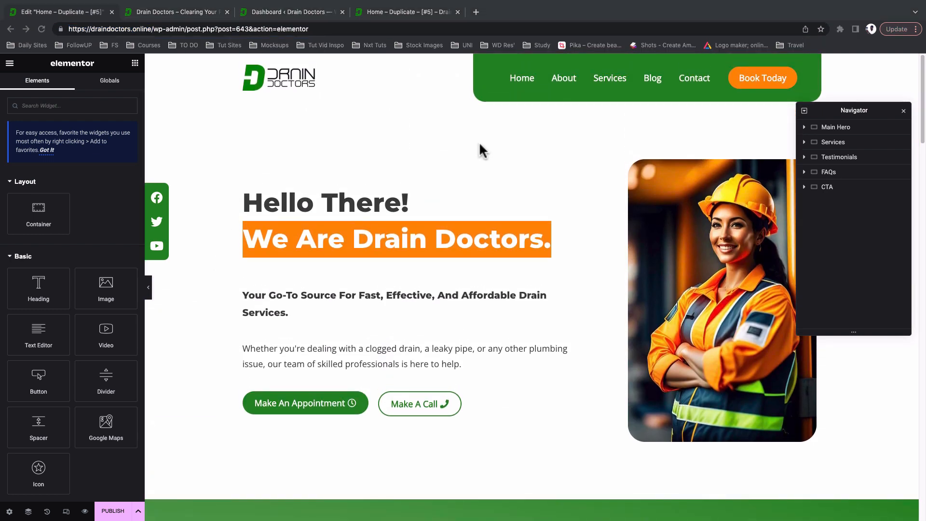
- Insert a vertical container above the Main Hero section and center its contents with Justify Content and Align Items
{"action": "left_click", "coordinate": [479, 144]}
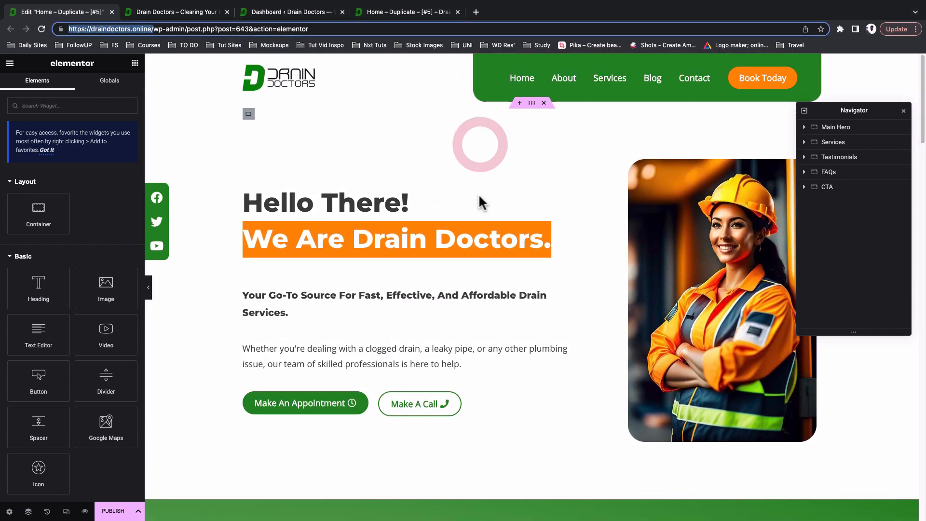
{"action": "left_click", "coordinate": [518, 106]}
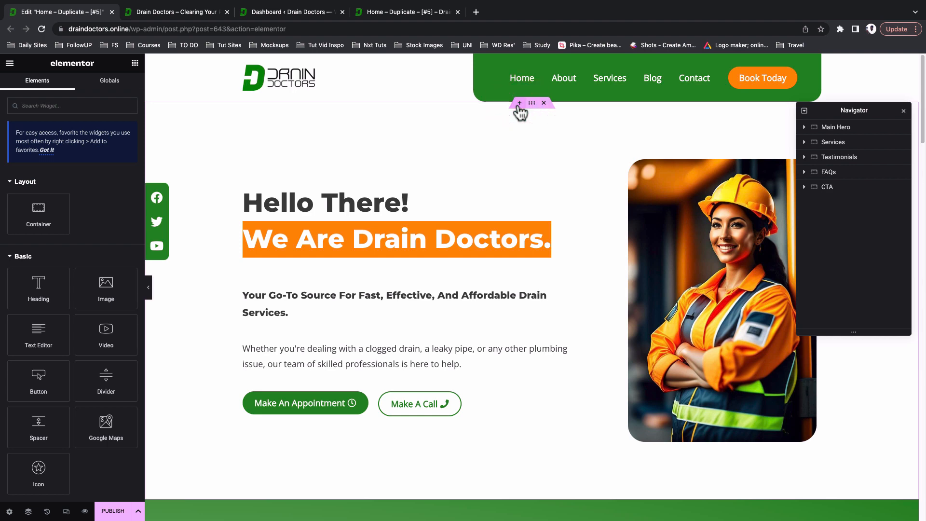
{"action": "left_click", "coordinate": [403, 173]}
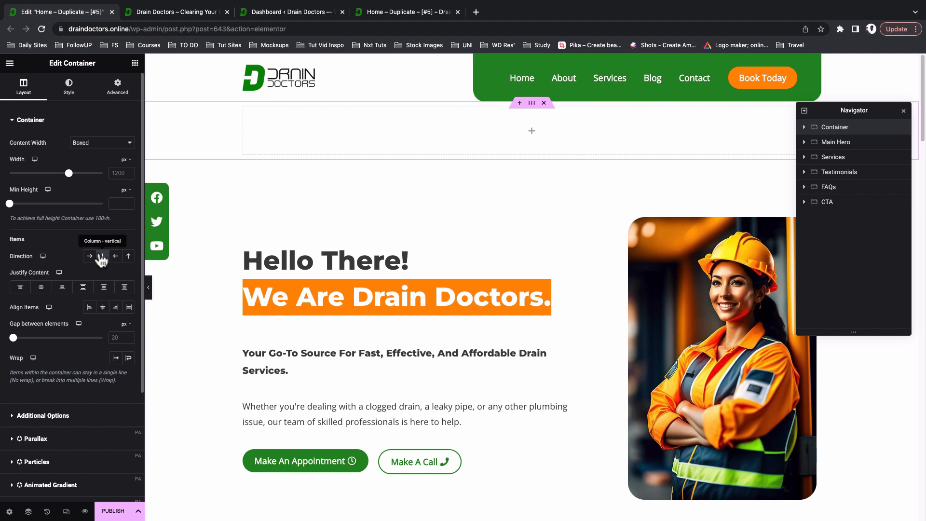
{"action": "left_click", "coordinate": [43, 287]}
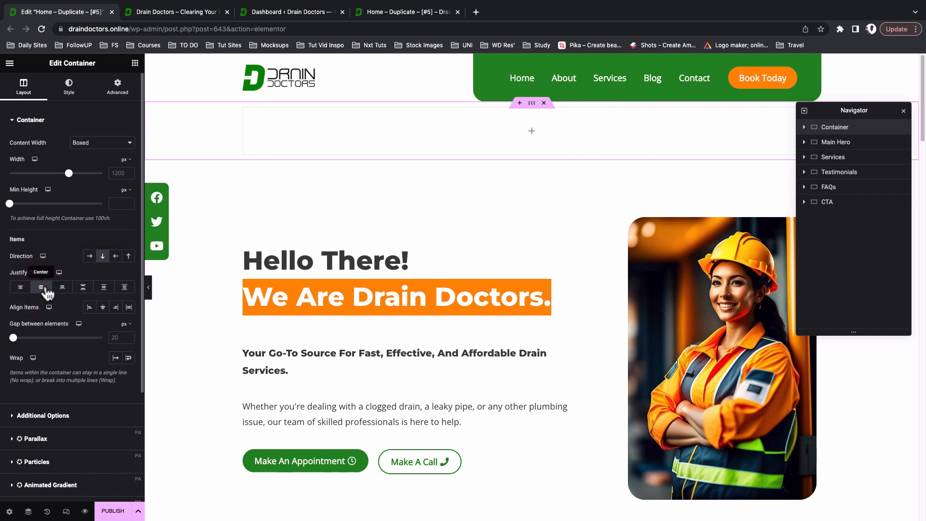
{"action": "left_click", "coordinate": [102, 307]}
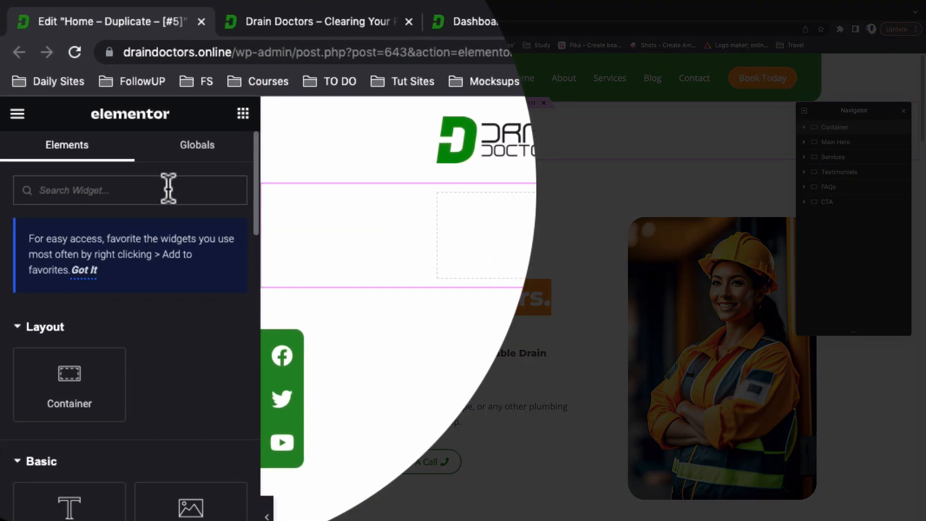
- Find the Image Layers widget with the search "image lay" and place it in the new container above Main Hero
{"action": "left_click", "coordinate": [169, 189]}
{"action": "type", "text": "image"}
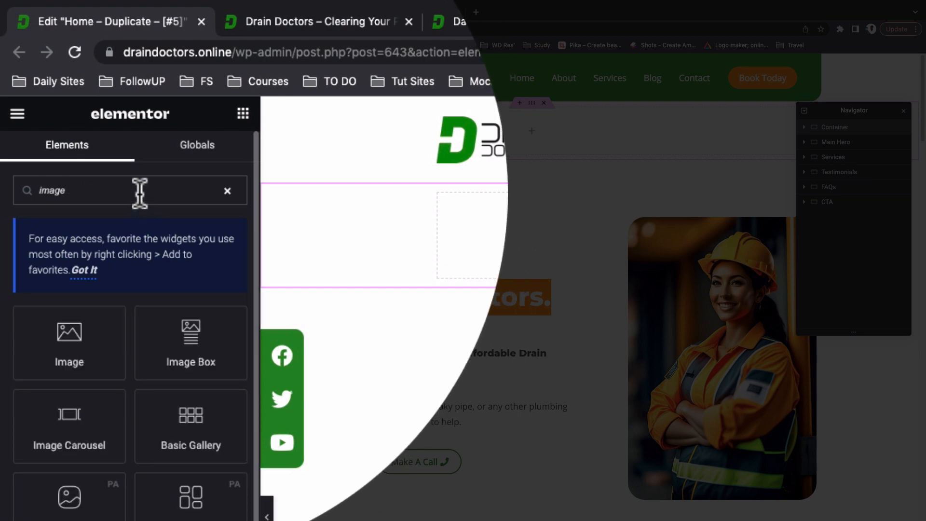
{"action": "type", "text": " lay"}
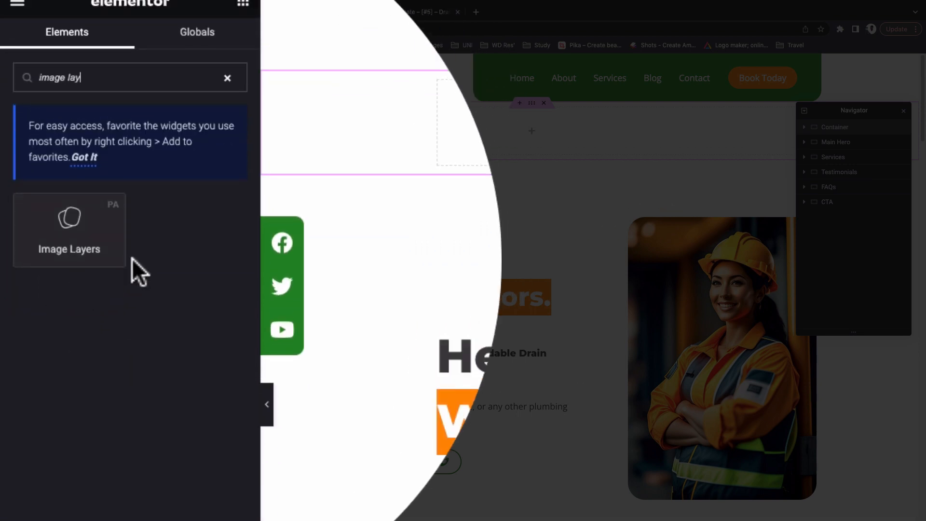
{"action": "left_click_drag", "start_coordinate": [65, 251], "coordinate": [485, 133]}
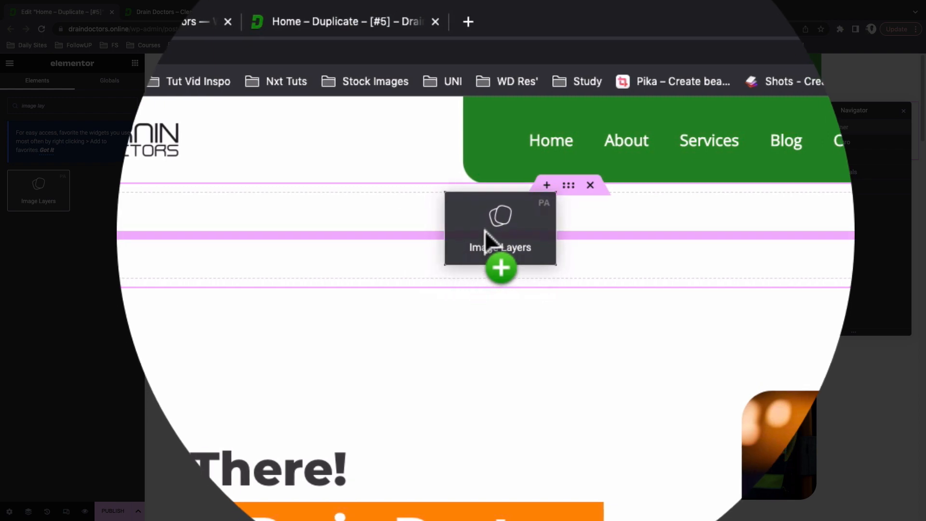
{"action": "left_click_drag", "start_coordinate": [484, 230], "coordinate": [485, 231]}
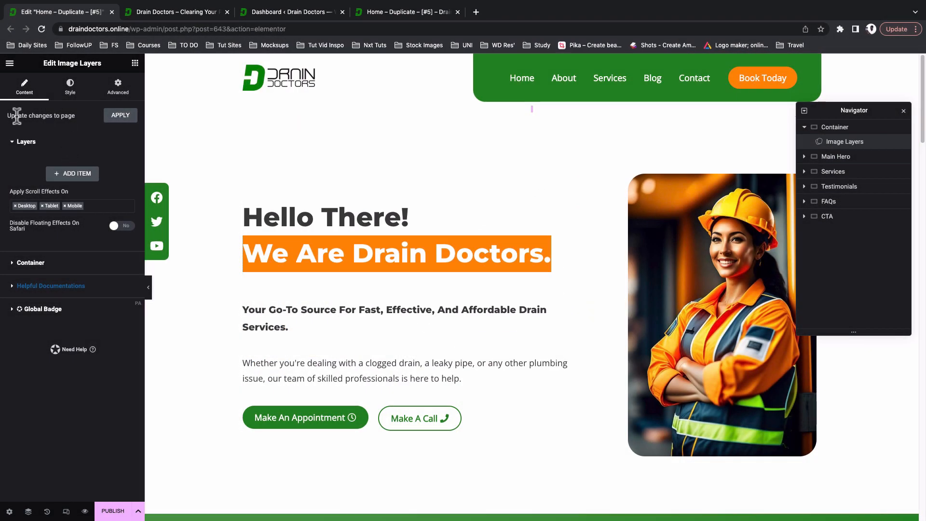
- Add a first layer item to the Image Layers widget and set its media type to Text
{"action": "left_click", "coordinate": [74, 176]}
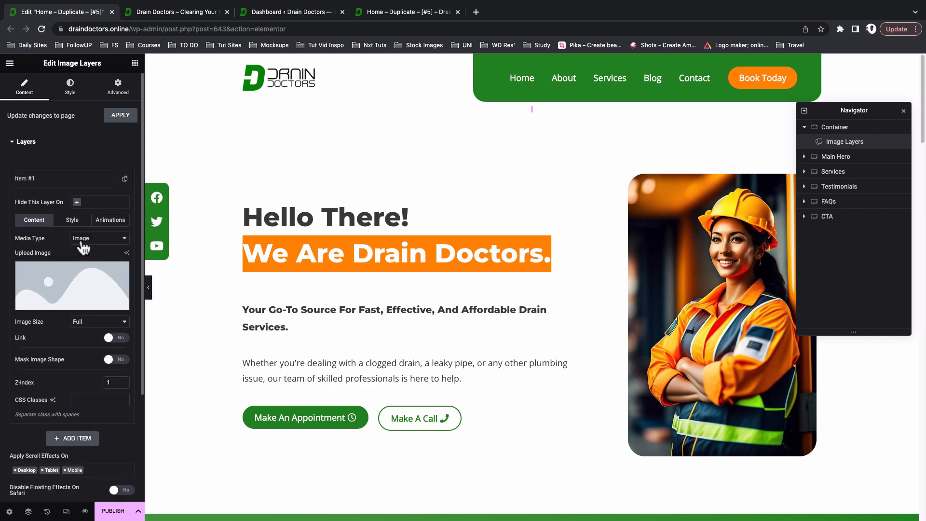
{"action": "left_click", "coordinate": [83, 246]}
{"action": "left_click", "coordinate": [83, 255]}
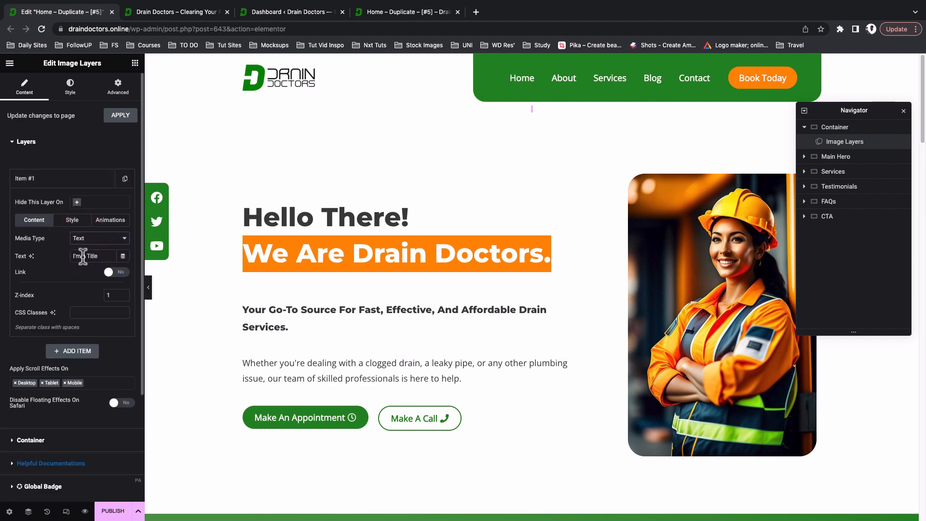
- Set the text of the first layer item to "Fixers"
{"action": "left_click", "coordinate": [83, 256]}
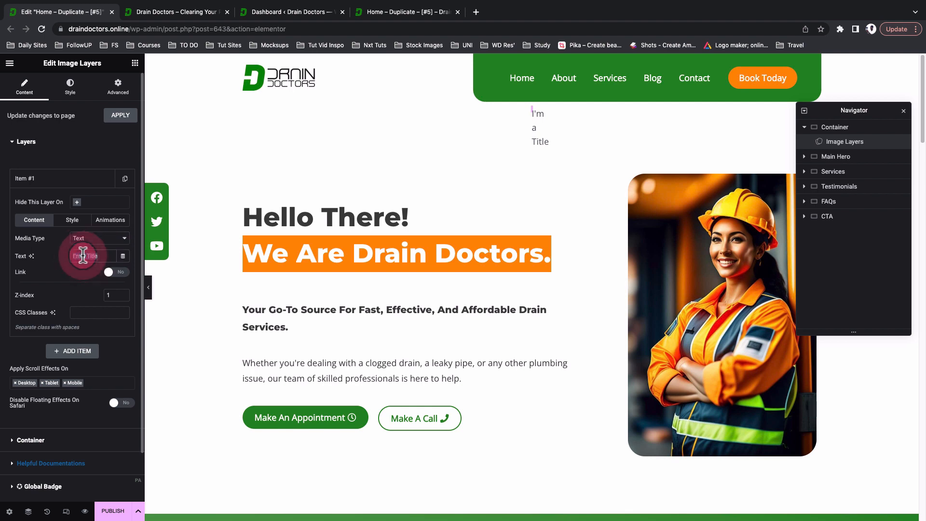
{"action": "type", "text": "Fix"}
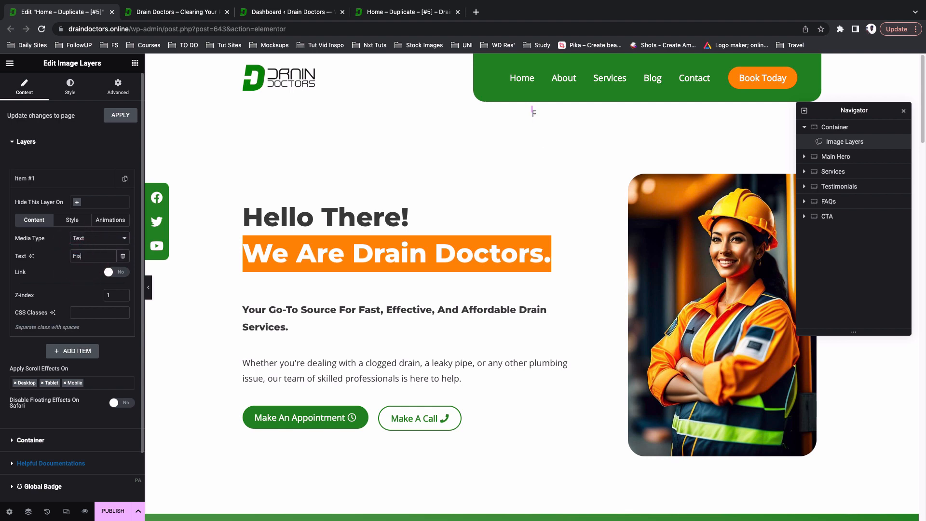
{"action": "type", "text": "ers"}
- Style the Fixers layer with Theme Color 9 as text color and Theme Color 1 as text hover color
{"action": "left_click", "coordinate": [72, 220]}
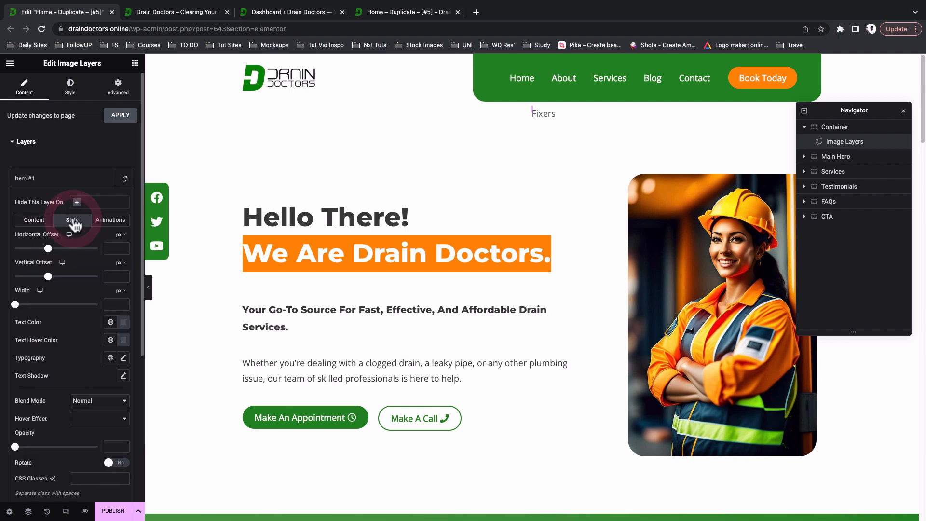
{"action": "scroll", "coordinate": [70, 317], "scroll_direction": "down", "scroll_amount": 2}
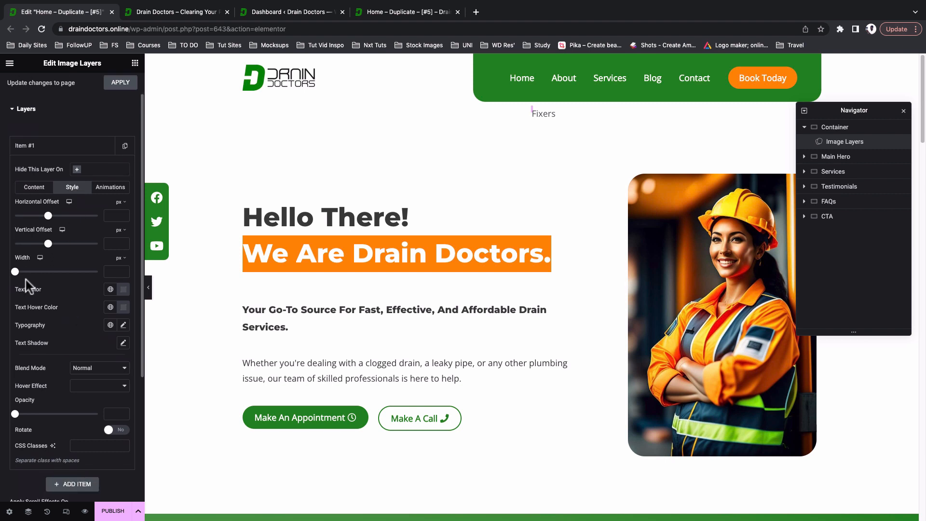
{"action": "left_click", "coordinate": [110, 290]}
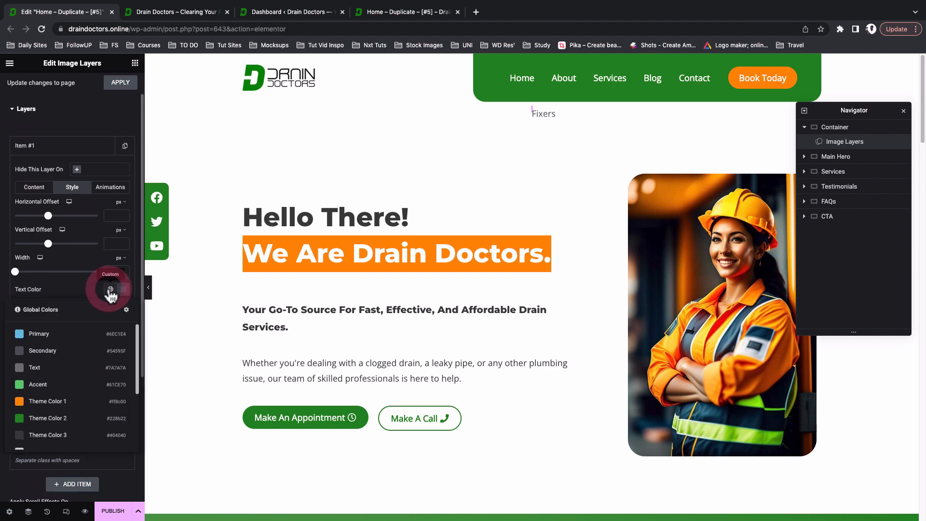
{"action": "scroll", "coordinate": [55, 410], "scroll_direction": "down", "scroll_amount": 5}
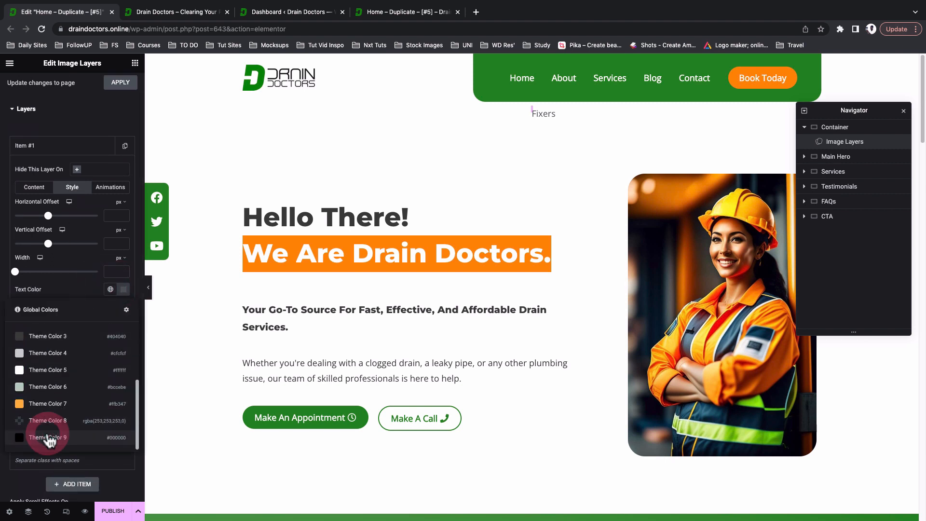
{"action": "left_click", "coordinate": [48, 437]}
{"action": "left_click", "coordinate": [111, 309]}
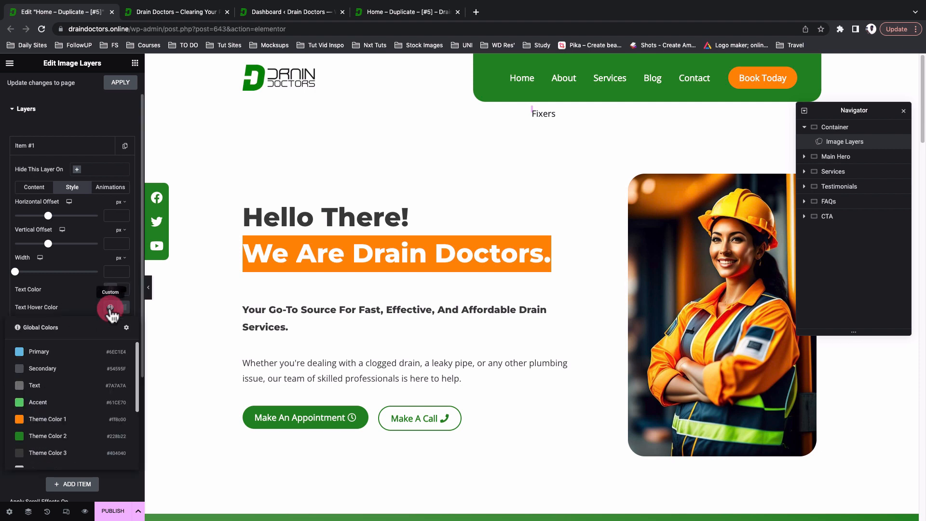
{"action": "left_click", "coordinate": [47, 421]}
- Set the Fixers layer's typography to the Bebas Neue family with a size of 26 em
{"action": "scroll", "coordinate": [82, 319], "scroll_direction": "down", "scroll_amount": 1}
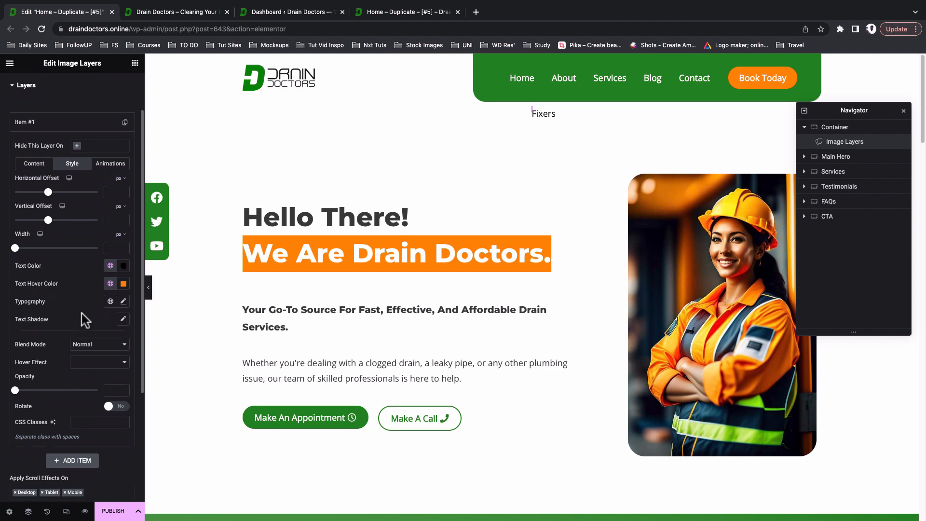
{"action": "left_click", "coordinate": [123, 301]}
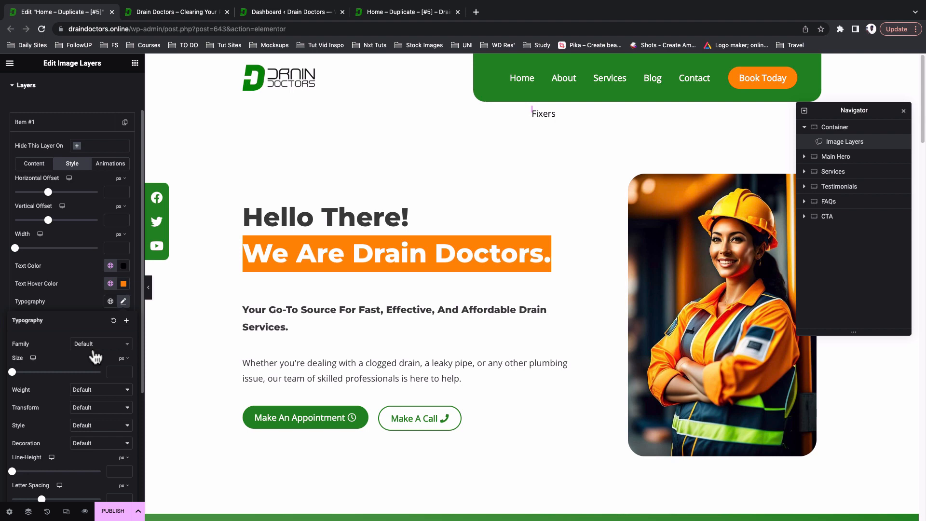
{"action": "left_click", "coordinate": [93, 353]}
{"action": "left_click", "coordinate": [95, 363]}
{"action": "scroll", "coordinate": [77, 354], "scroll_direction": "down", "scroll_amount": 2}
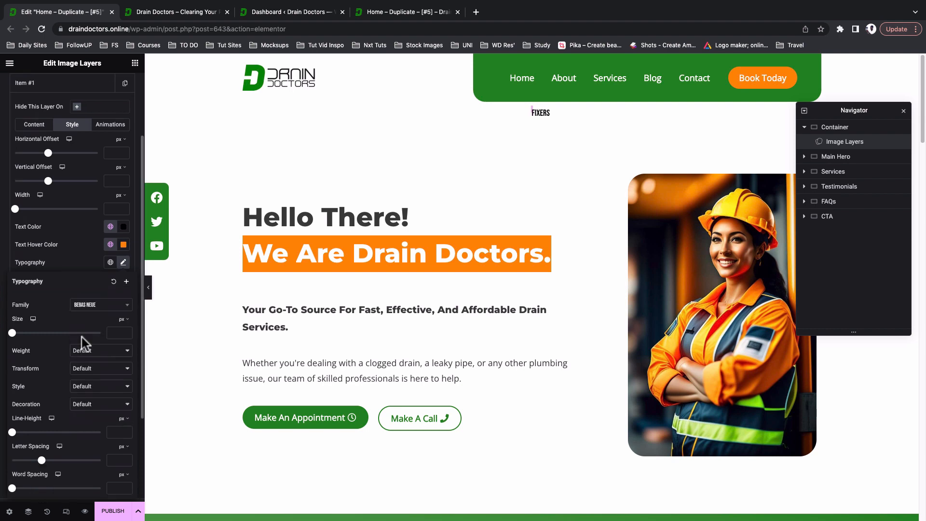
{"action": "left_click", "coordinate": [121, 320]}
{"action": "left_click", "coordinate": [121, 333]}
{"action": "left_click", "coordinate": [127, 322]}
{"action": "left_click", "coordinate": [119, 332]}
{"action": "left_click", "coordinate": [118, 333]}
{"action": "type", "text": "26"}
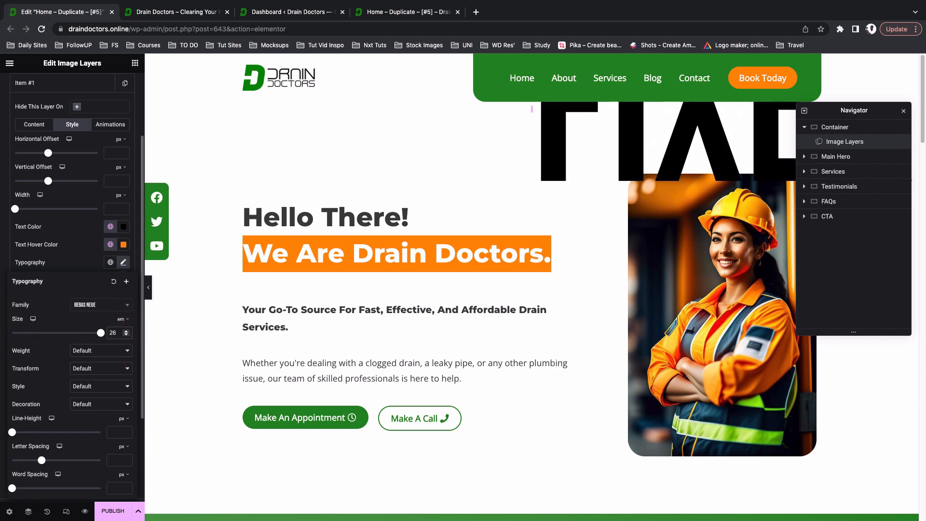
- Set the Fixers text's font weight to 900 (Black) and its transform to Uppercase
{"action": "left_click", "coordinate": [89, 352]}
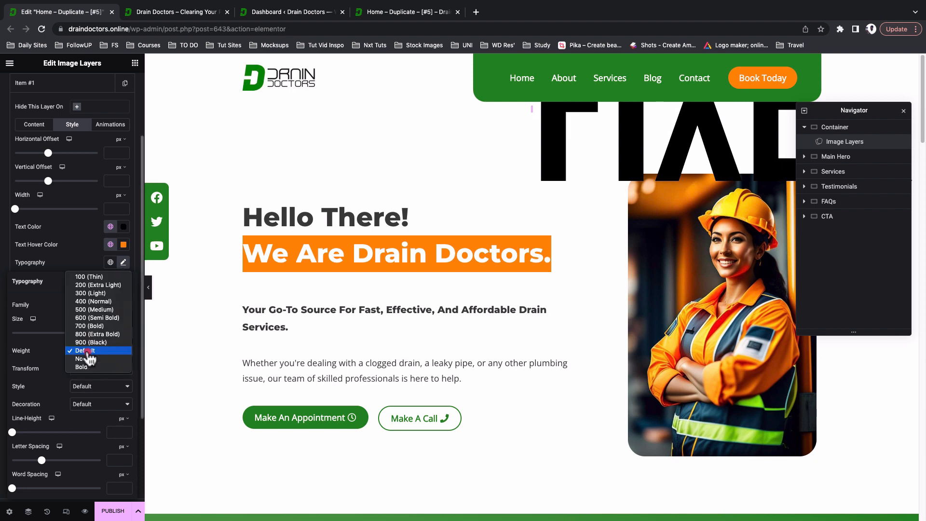
{"action": "left_click", "coordinate": [96, 343]}
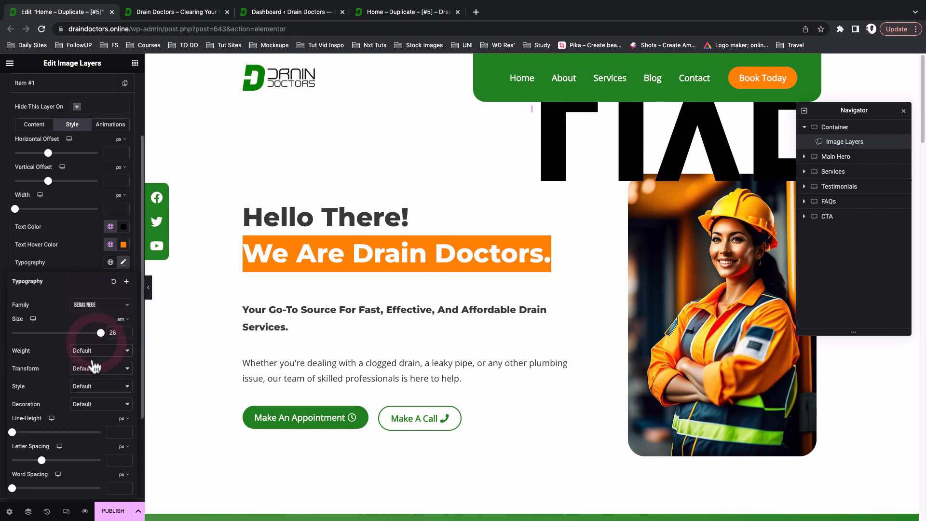
{"action": "left_click", "coordinate": [95, 370]}
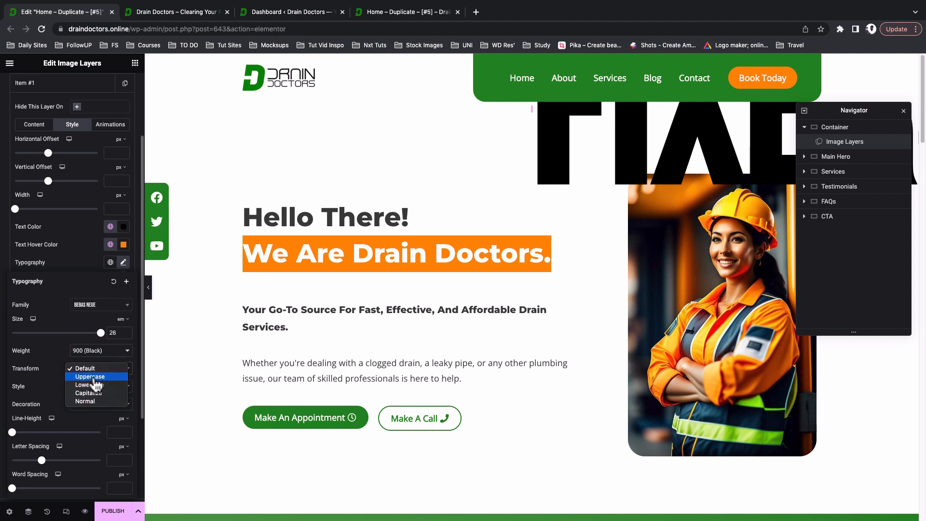
{"action": "left_click", "coordinate": [92, 377]}
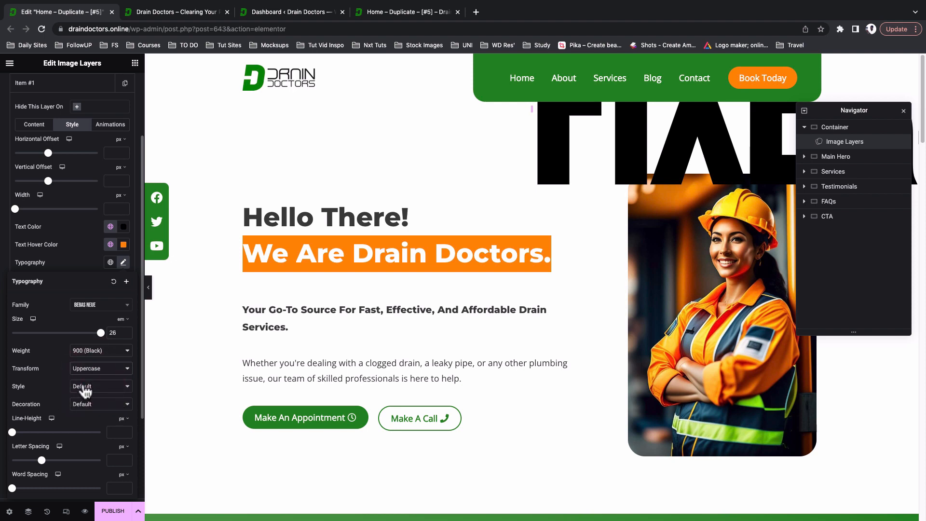
- Set the Fixers text's letter spacing to 0.1 em
{"action": "scroll", "coordinate": [85, 393], "scroll_direction": "down", "scroll_amount": 1}
{"action": "scroll", "coordinate": [96, 406], "scroll_direction": "down", "scroll_amount": 1}
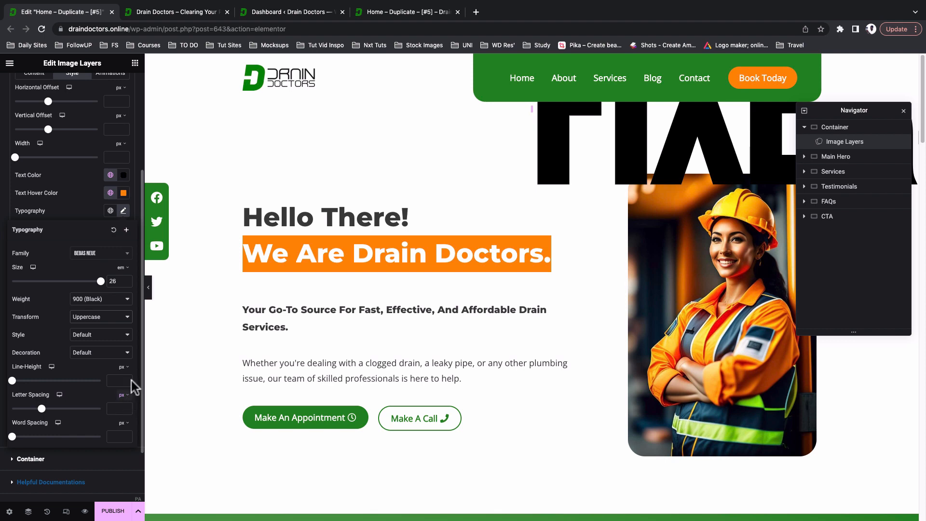
{"action": "left_click", "coordinate": [127, 396]}
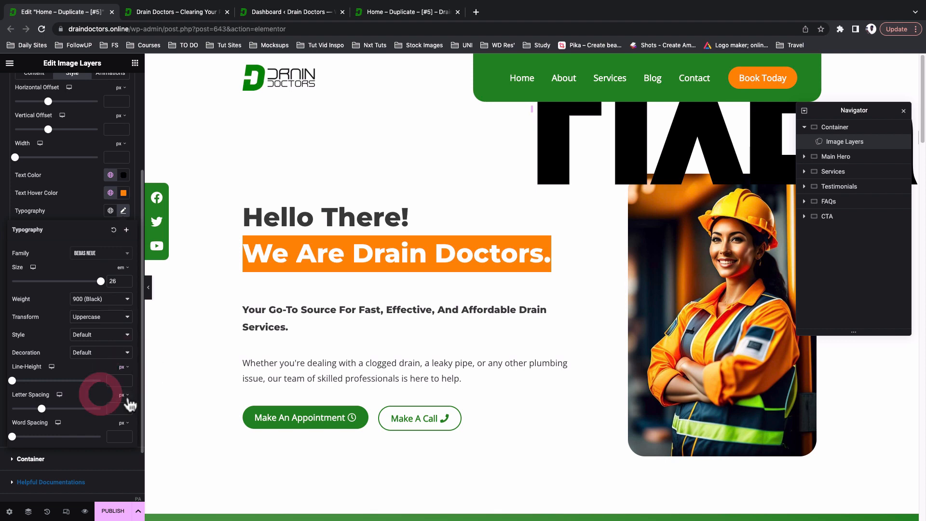
{"action": "left_click", "coordinate": [124, 407]}
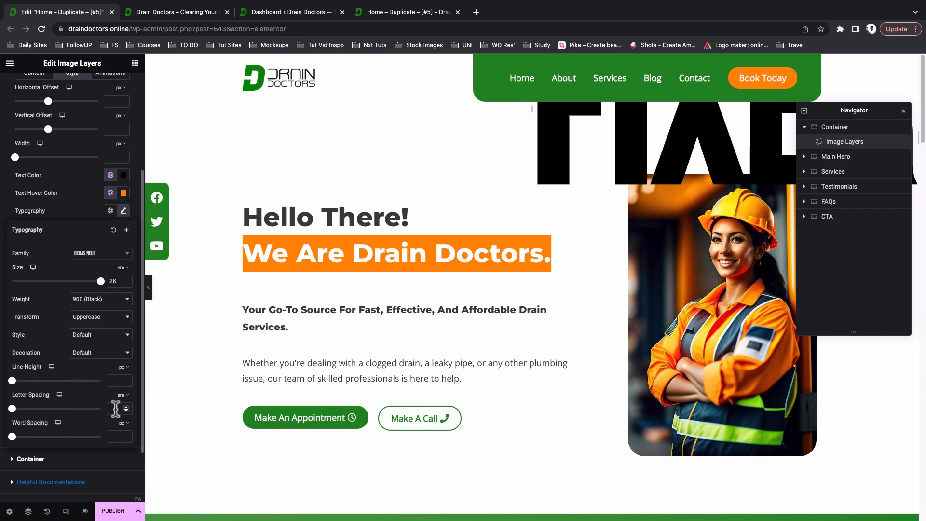
{"action": "left_click", "coordinate": [116, 408]}
{"action": "type", "text": "0.1"}
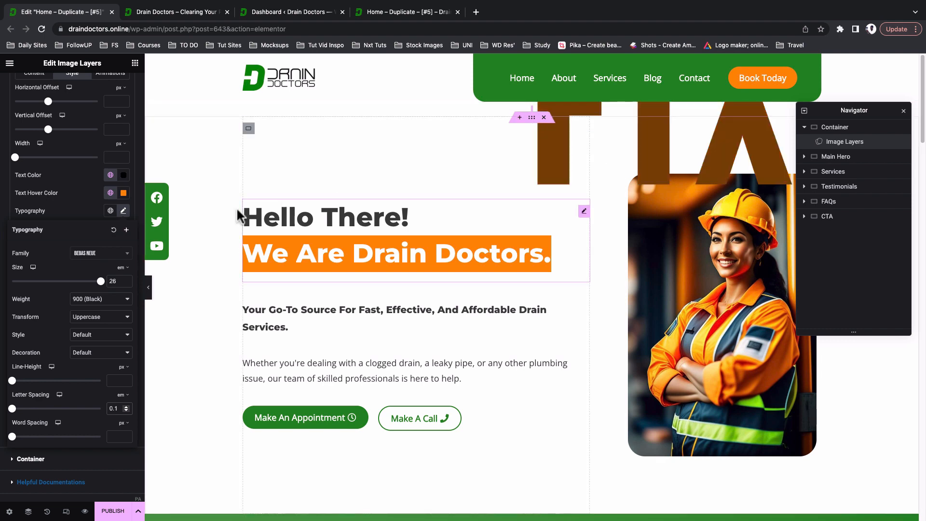
- Set the Fixers layer's horizontal offset to -600 px
{"action": "scroll", "coordinate": [47, 318], "scroll_direction": "up", "scroll_amount": 3}
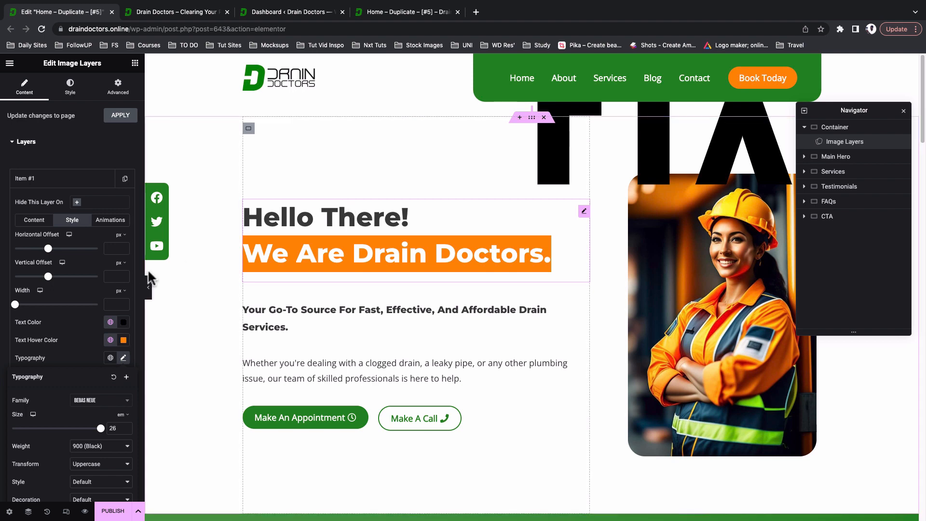
{"action": "left_click", "coordinate": [116, 247]}
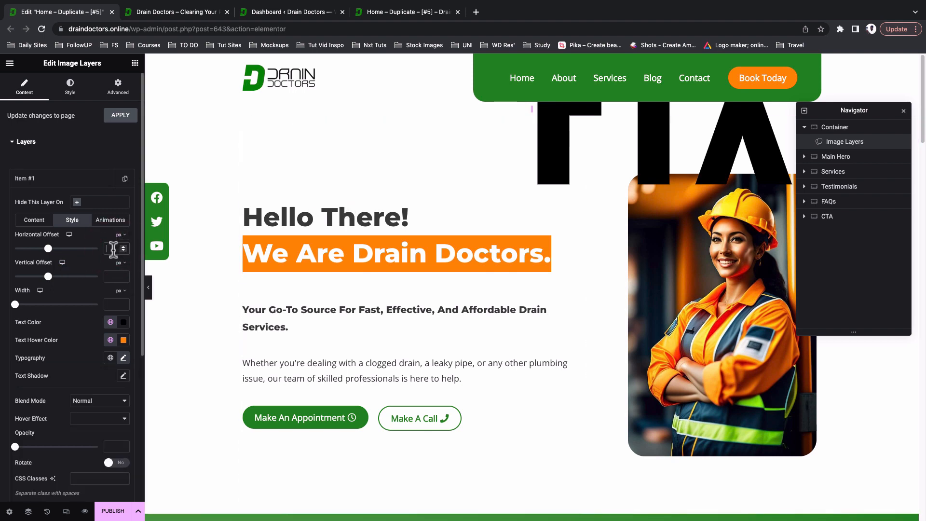
{"action": "type", "text": "600"}
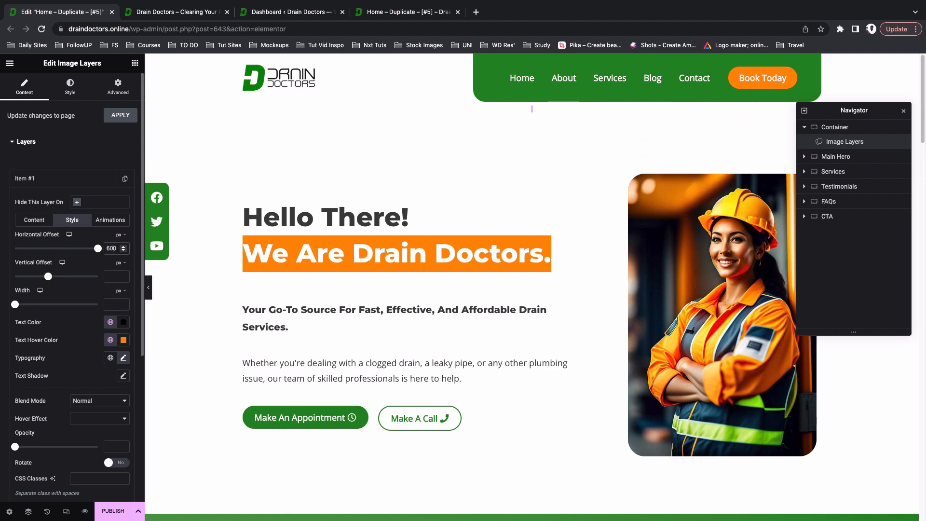
{"action": "type", "text": "-"}
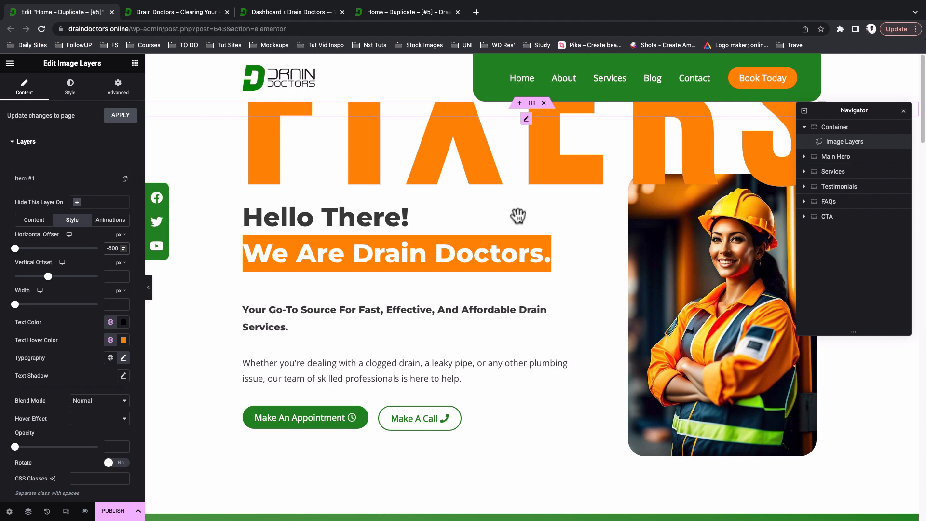
- Delete the Main Hero section from the page
{"action": "left_click", "coordinate": [846, 162]}
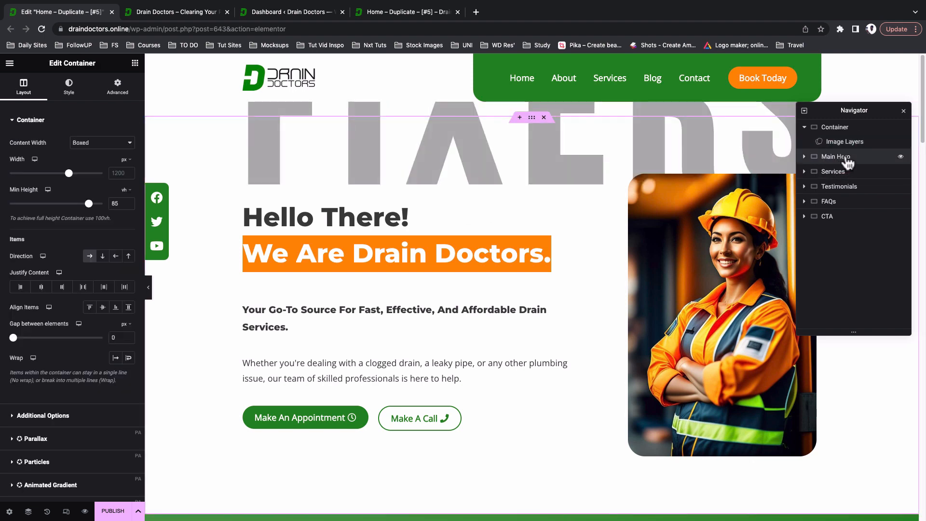
{"action": "right_click", "coordinate": [851, 162]}
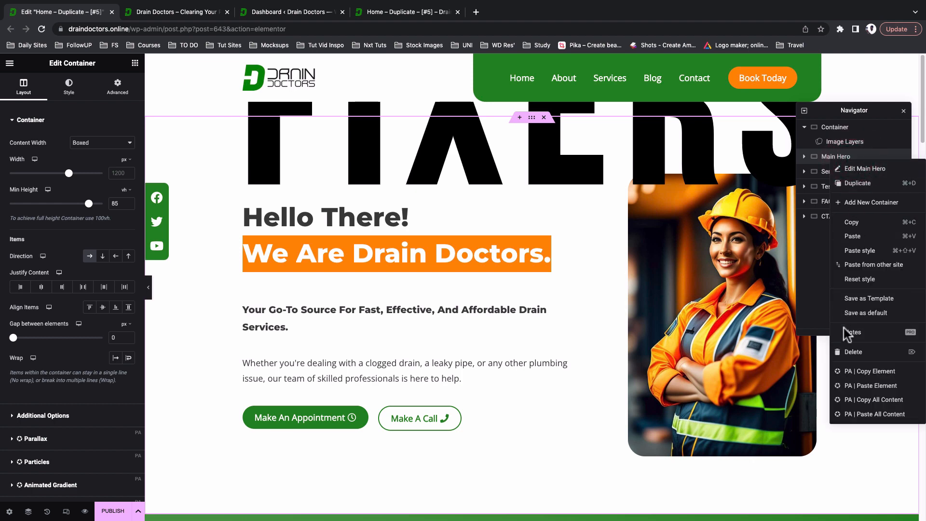
{"action": "left_click", "coordinate": [849, 352]}
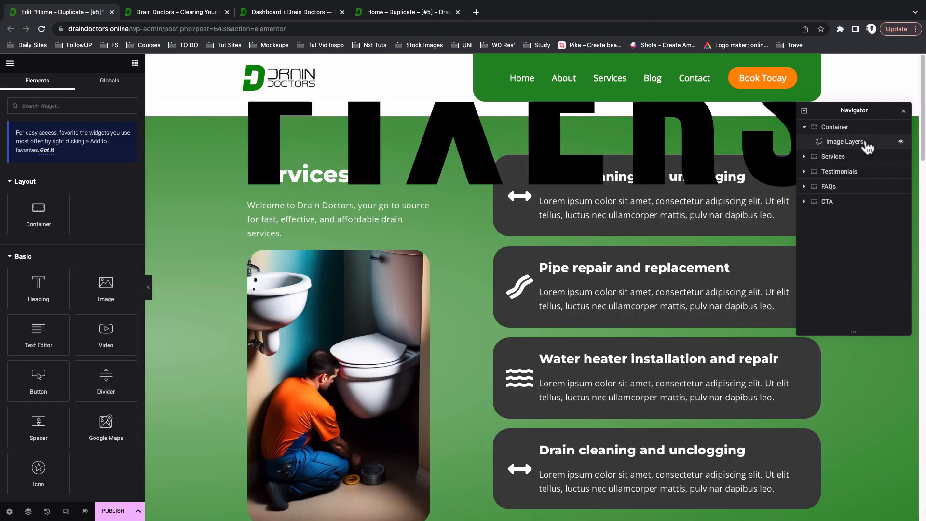
- Rename the container that holds the Image Layers widget as "Image Layer"
{"action": "left_click", "coordinate": [834, 130]}
{"action": "double_click", "coordinate": [833, 130]}
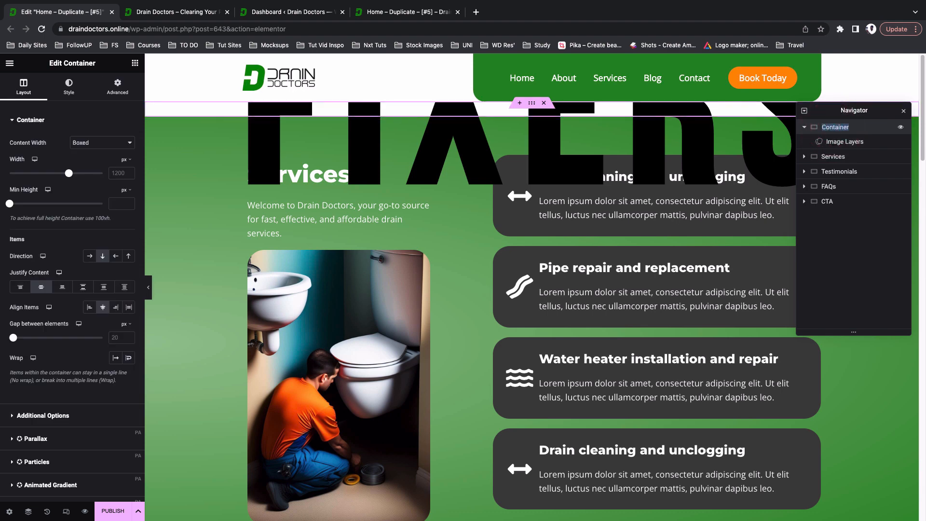
{"action": "type", "text": "Image Layer"}
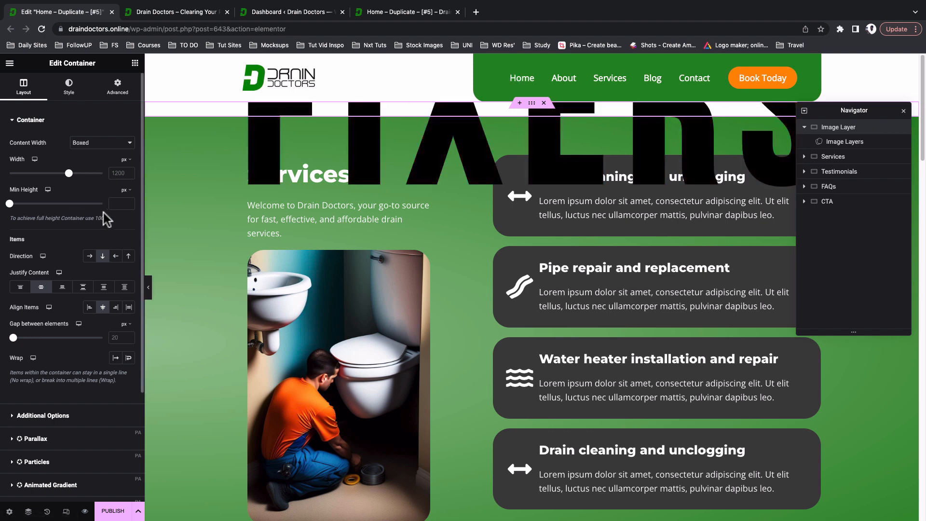
- Set the Image Layer container's minimum height to 85 vh
{"action": "mouse_move", "coordinate": [126, 206]}
{"action": "left_click", "coordinate": [124, 233]}
{"action": "left_click", "coordinate": [120, 203]}
{"action": "type", "text": "85"}
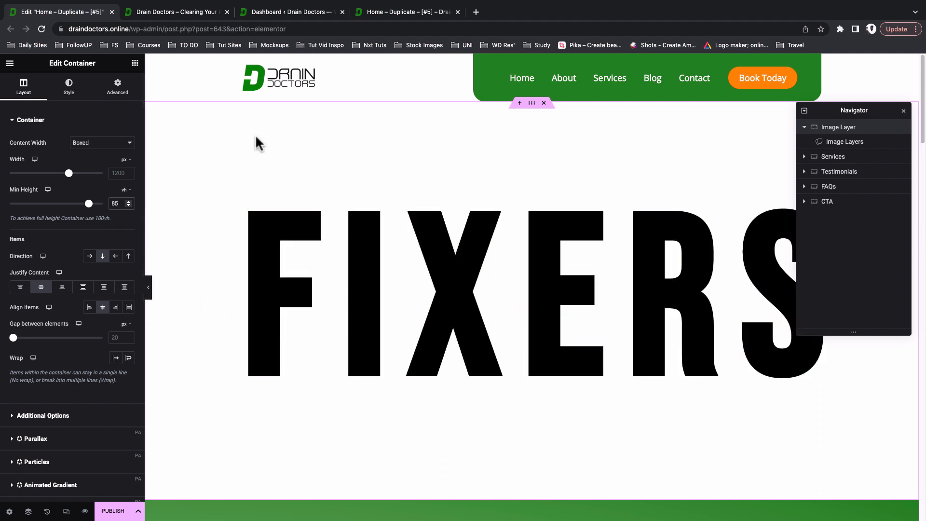
- Enable the Minimal Mask Effect in the animation settings of the Fixers item in the Image Layers widget
{"action": "left_click", "coordinate": [856, 151]}
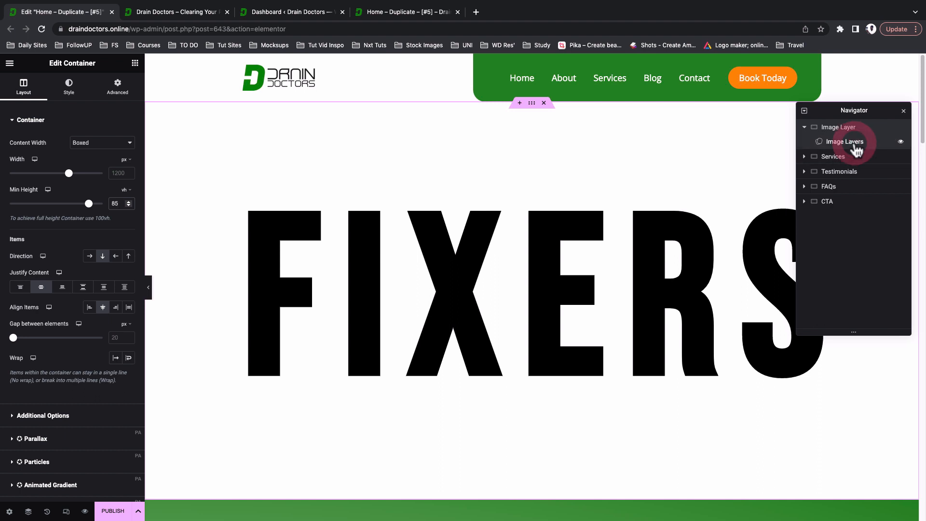
{"action": "left_click", "coordinate": [54, 187]}
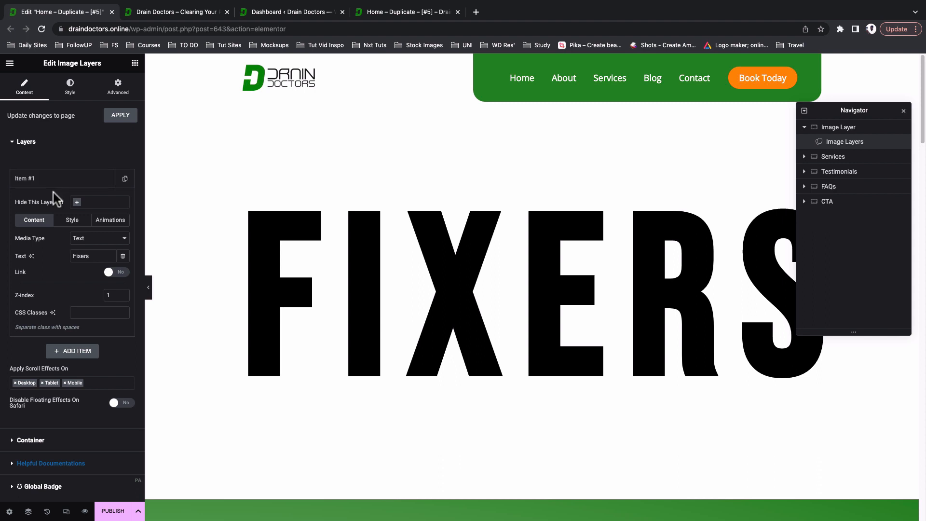
{"action": "left_click", "coordinate": [111, 222]}
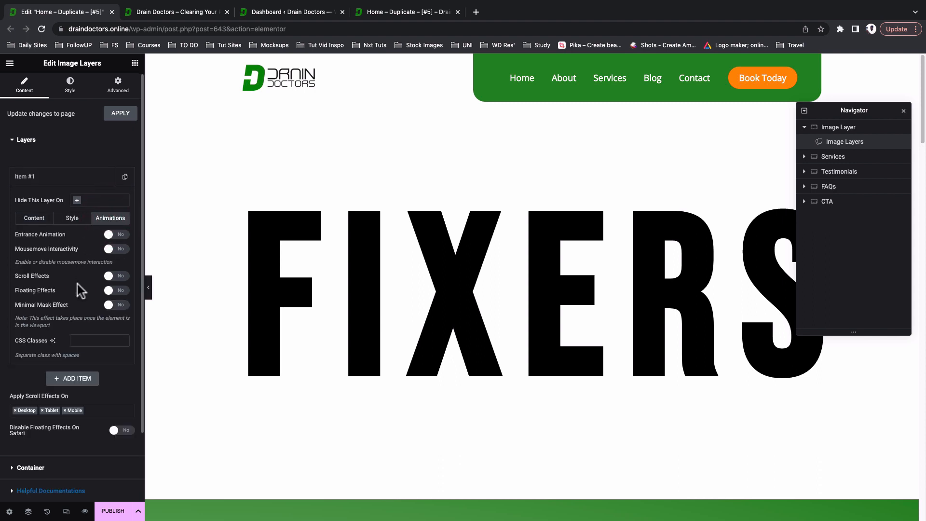
{"action": "scroll", "coordinate": [78, 285], "scroll_direction": "down", "scroll_amount": 1}
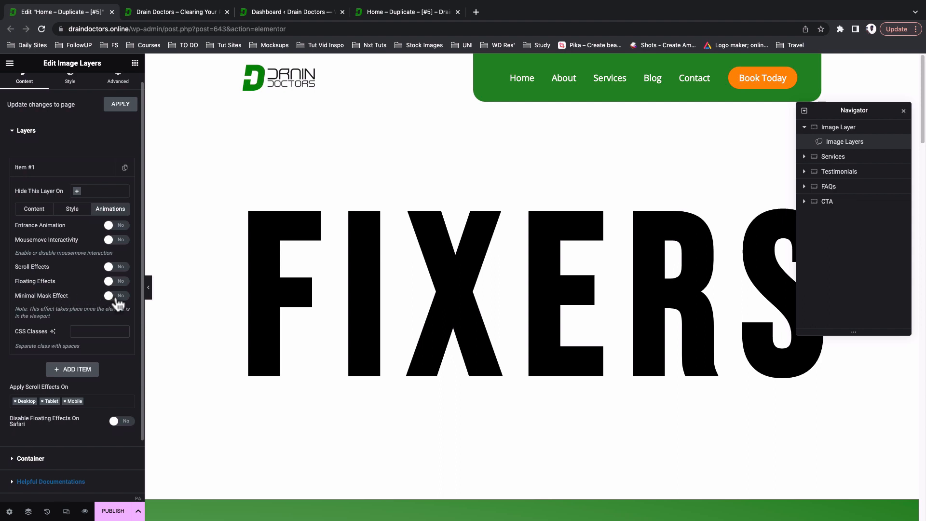
{"action": "left_click", "coordinate": [118, 297]}
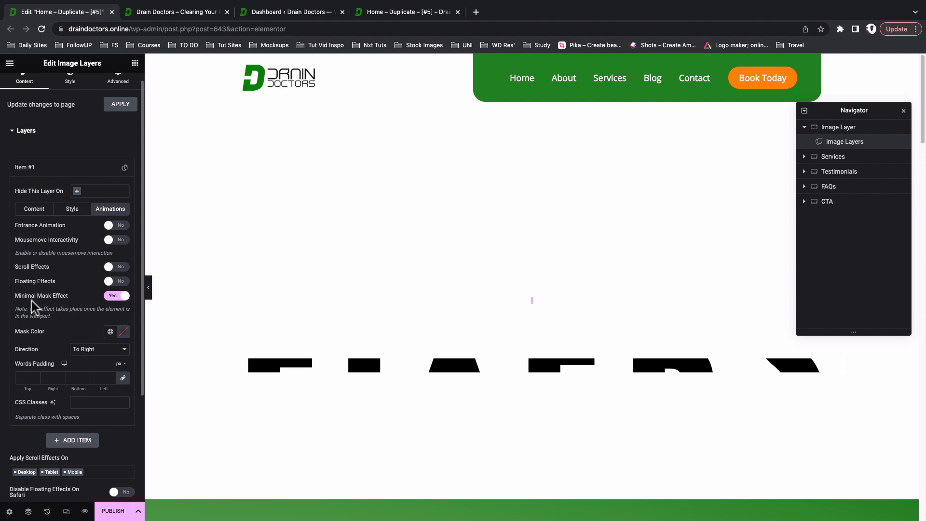
- Set the mask color of the Fixers layer's Minimal Mask Effect to the global Theme Color 5 (#ffffff)
{"action": "scroll", "coordinate": [35, 302], "scroll_direction": "down", "scroll_amount": 2}
{"action": "left_click", "coordinate": [110, 306]}
{"action": "scroll", "coordinate": [52, 427], "scroll_direction": "down", "scroll_amount": 3}
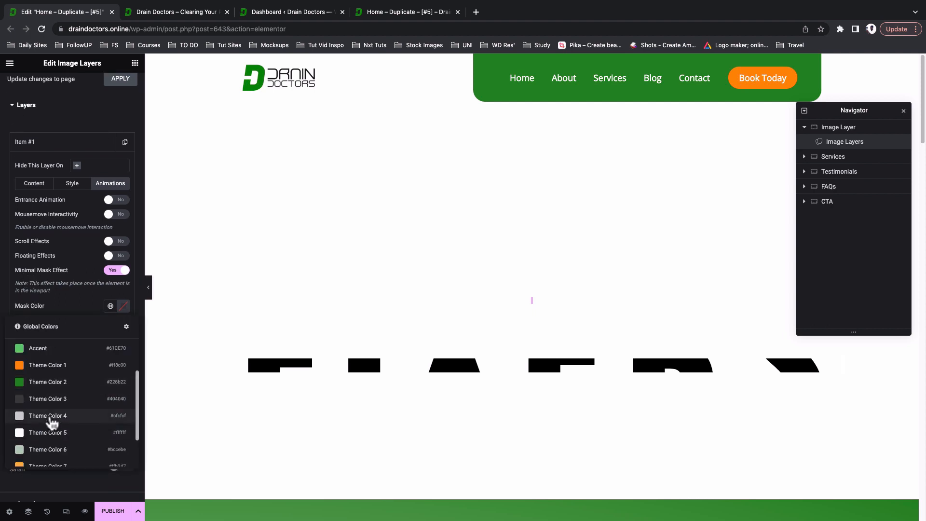
{"action": "left_click", "coordinate": [51, 432]}
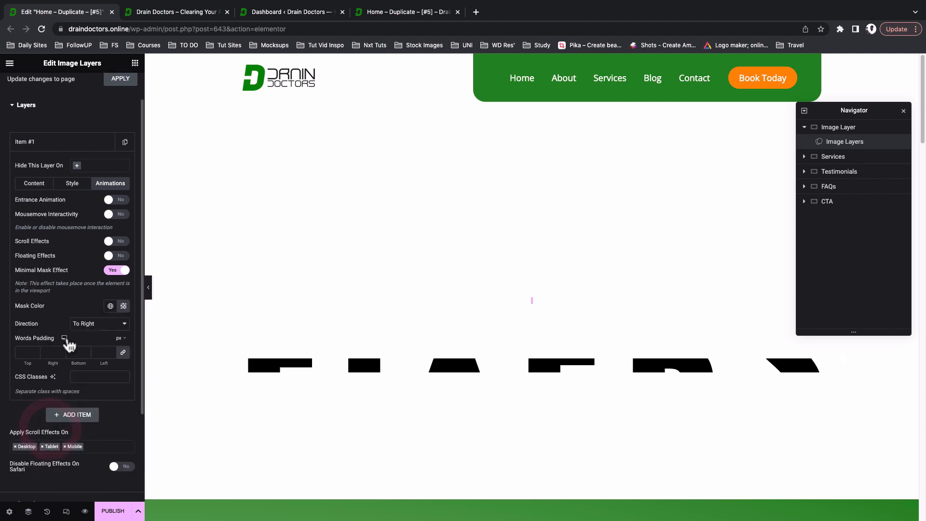
- Unlink the mask effect's words padding and set it to 180 px at the top and bottom and 0 at the sides
{"action": "left_click", "coordinate": [124, 353]}
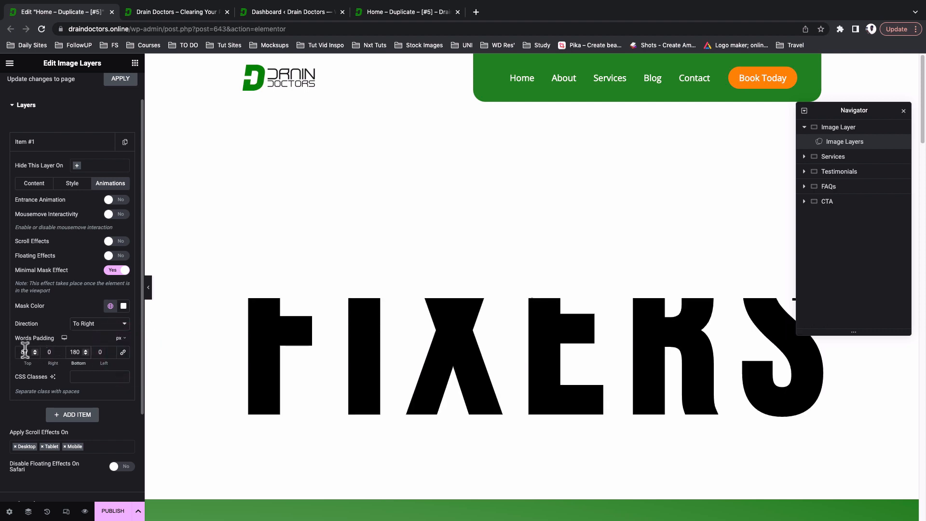
{"action": "left_click", "coordinate": [20, 352]}
{"action": "type", "text": "180"}
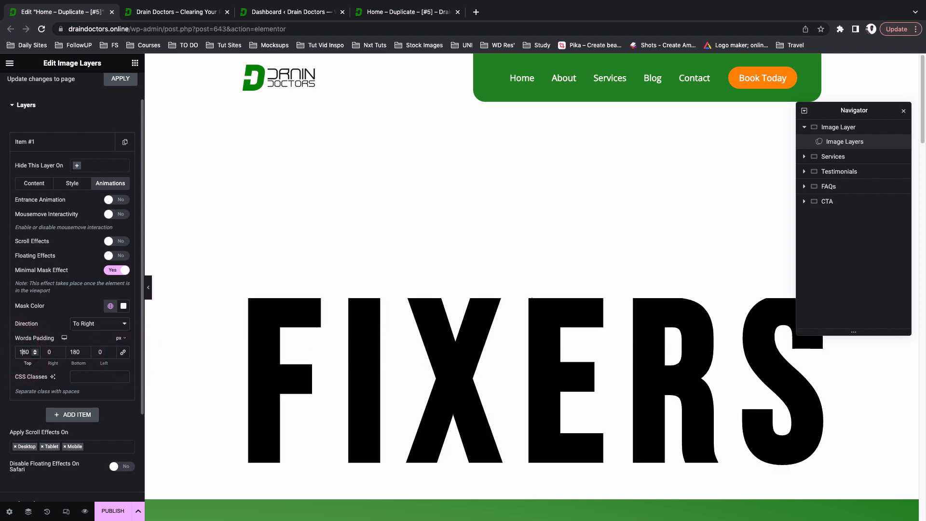
{"action": "scroll", "coordinate": [186, 295], "scroll_direction": "down", "scroll_amount": 3}
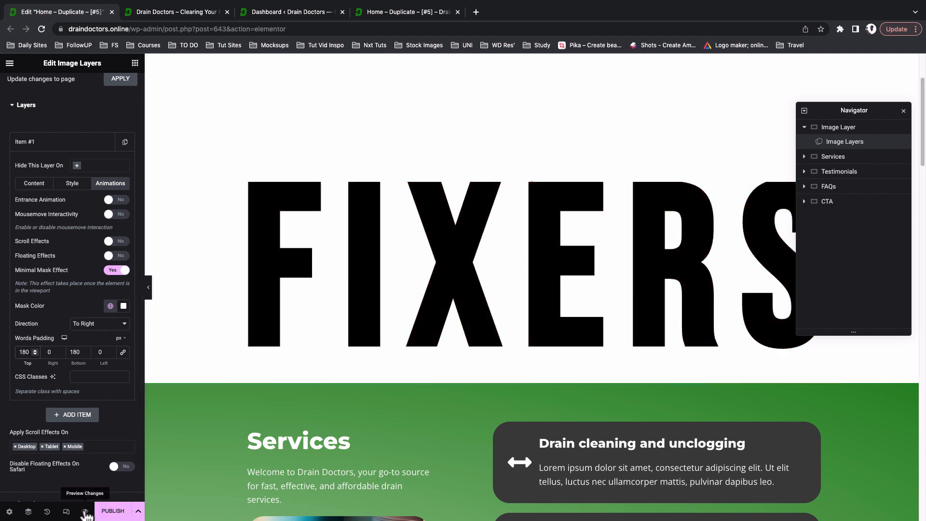
- Preview the masked FIXERS text on the page, return to the editor and disable the layer's Minimal Mask Effect
{"action": "left_click", "coordinate": [85, 512]}
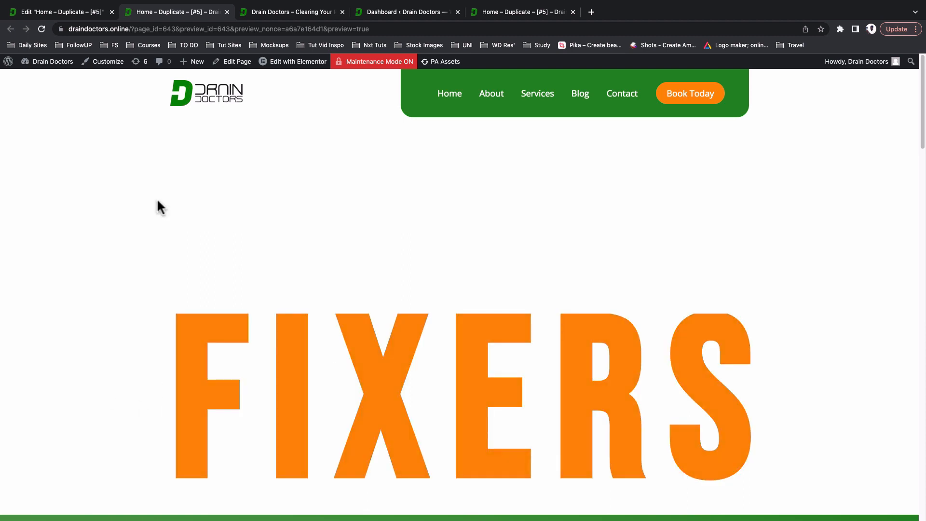
{"action": "left_click", "coordinate": [81, 14]}
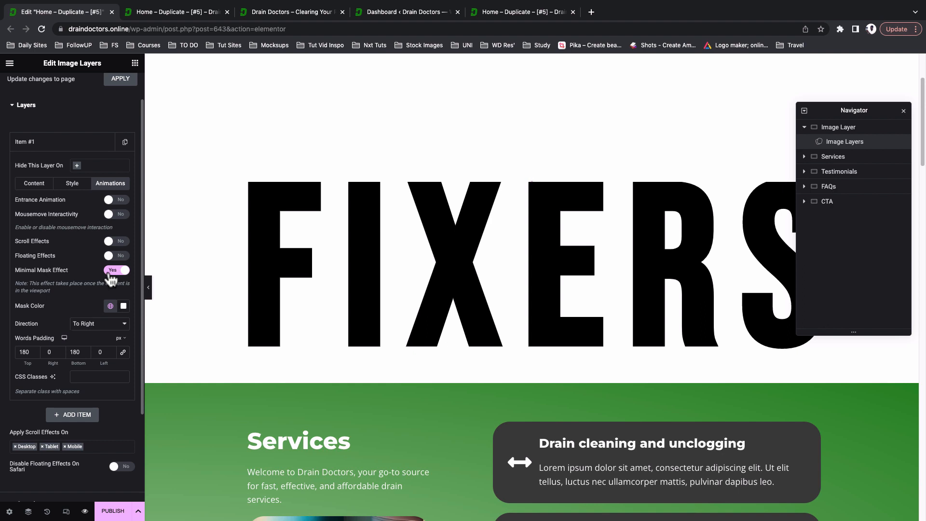
{"action": "left_click", "coordinate": [116, 271]}
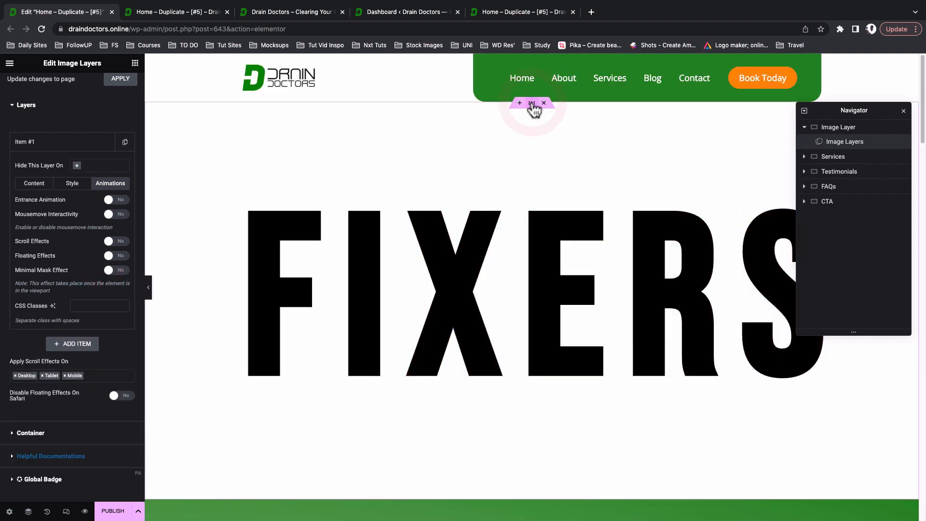
- Enable the Animated Gradient on the Image Layer container
{"action": "left_click", "coordinate": [532, 104]}
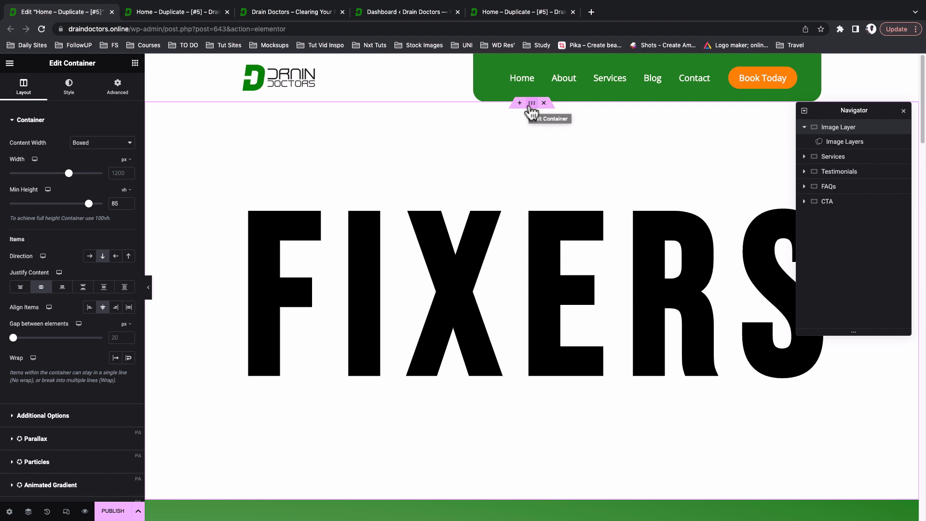
{"action": "left_click", "coordinate": [532, 112]}
{"action": "scroll", "coordinate": [36, 328], "scroll_direction": "down", "scroll_amount": 3}
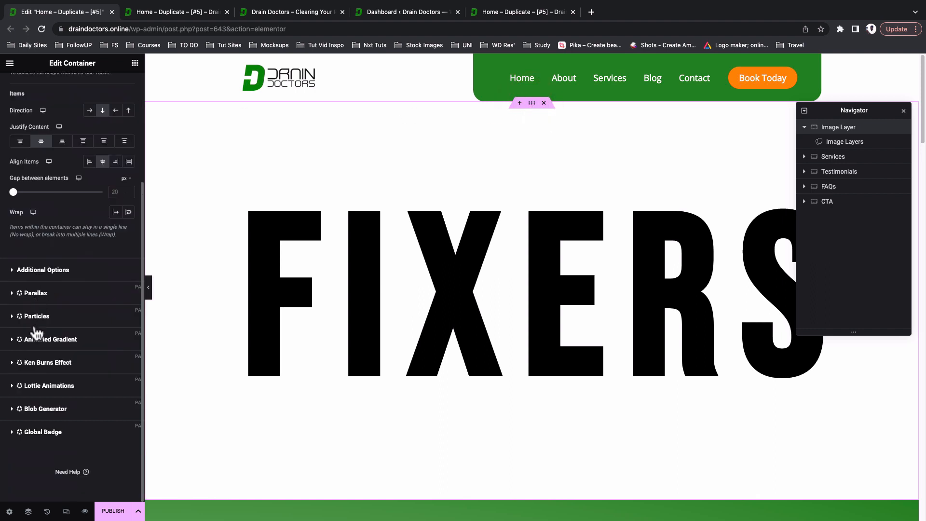
{"action": "left_click", "coordinate": [36, 340]}
{"action": "scroll", "coordinate": [48, 322], "scroll_direction": "down", "scroll_amount": 1}
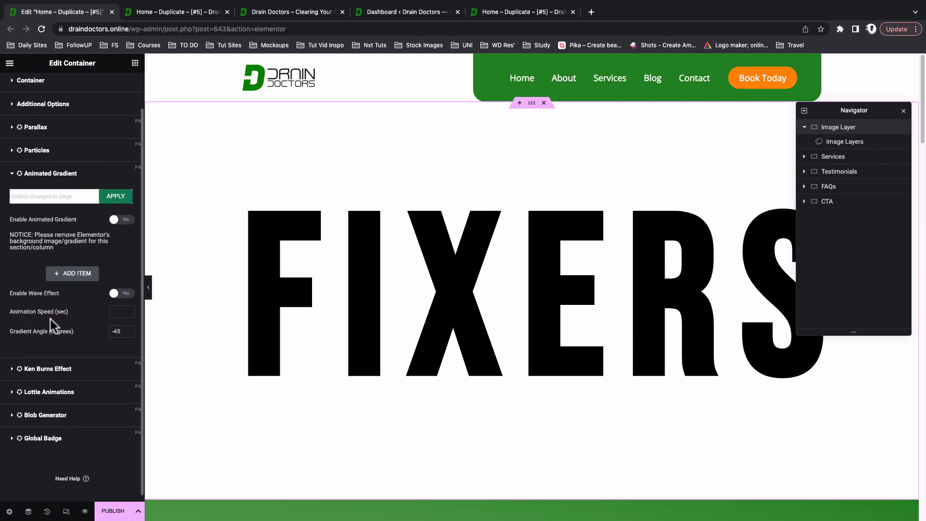
{"action": "left_click", "coordinate": [130, 223]}
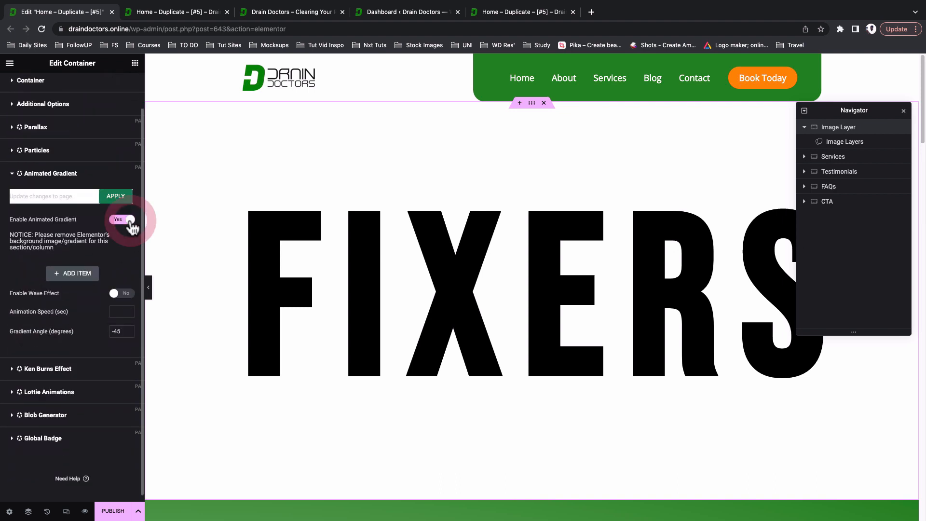
- Add two semi-transparent colors to the container's animated gradient, green #228B2240 and orange #FF8C0040
{"action": "left_click", "coordinate": [78, 273]}
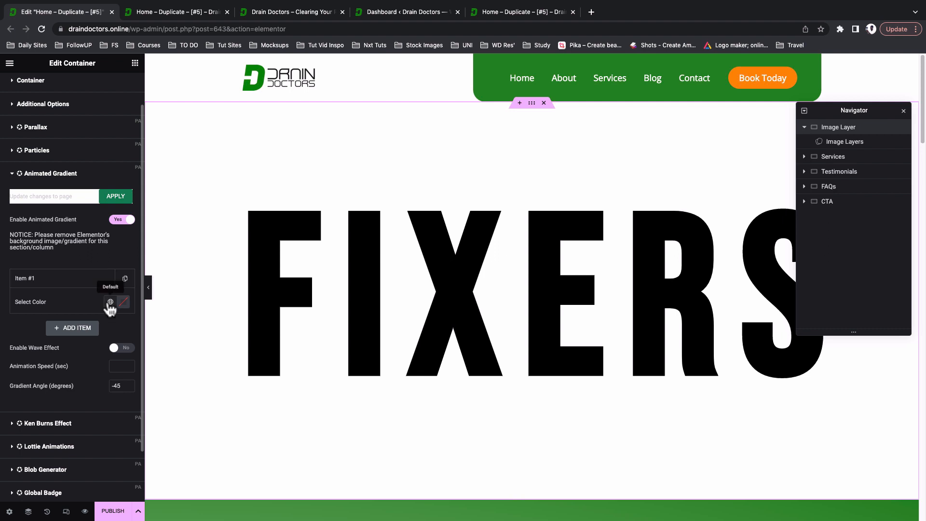
{"action": "left_click", "coordinate": [110, 301]}
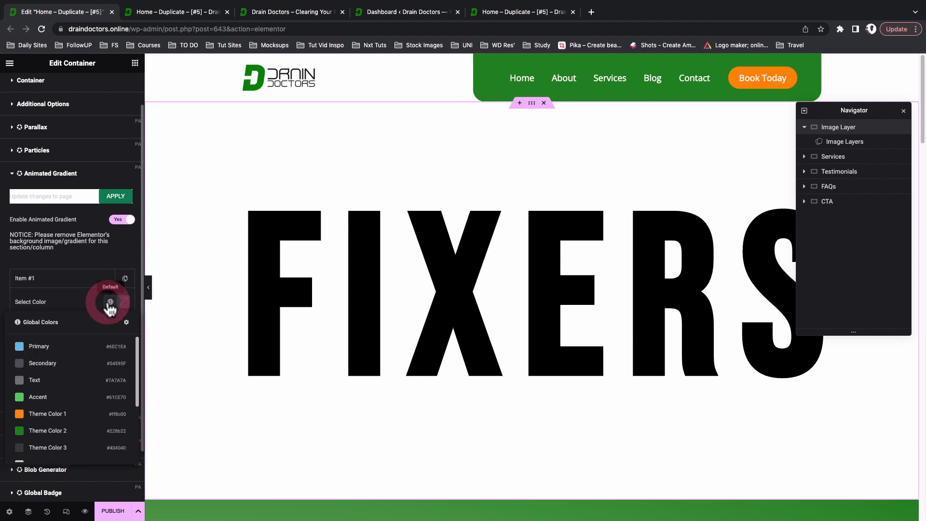
{"action": "left_click", "coordinate": [67, 437]}
{"action": "left_click", "coordinate": [72, 327]}
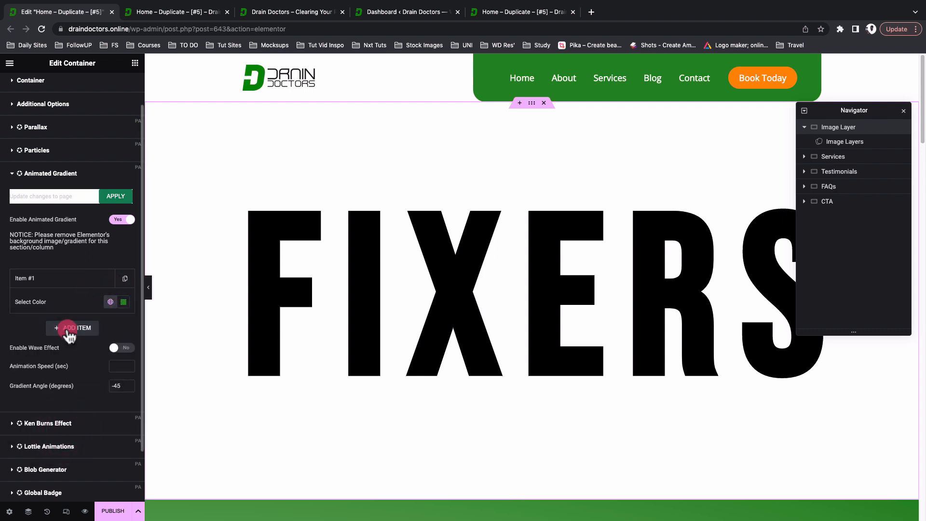
{"action": "left_click", "coordinate": [87, 281]}
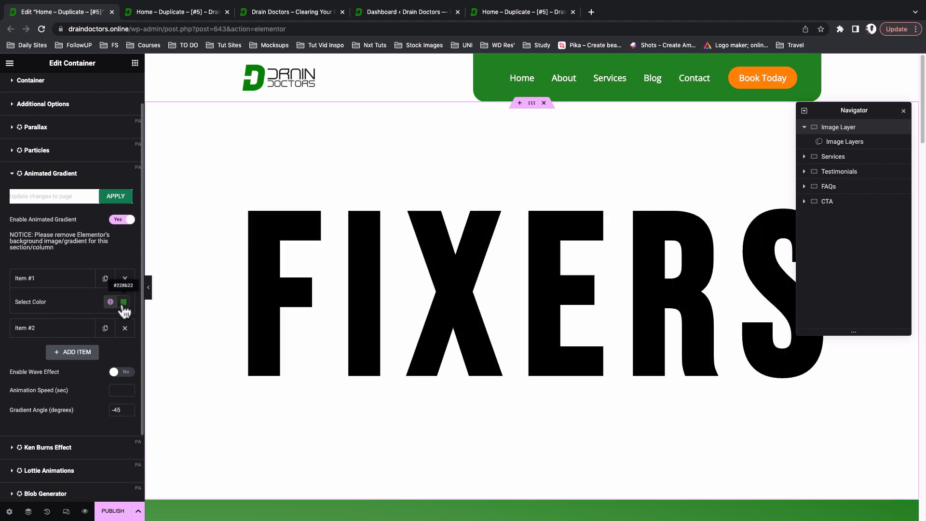
{"action": "left_click", "coordinate": [123, 302]}
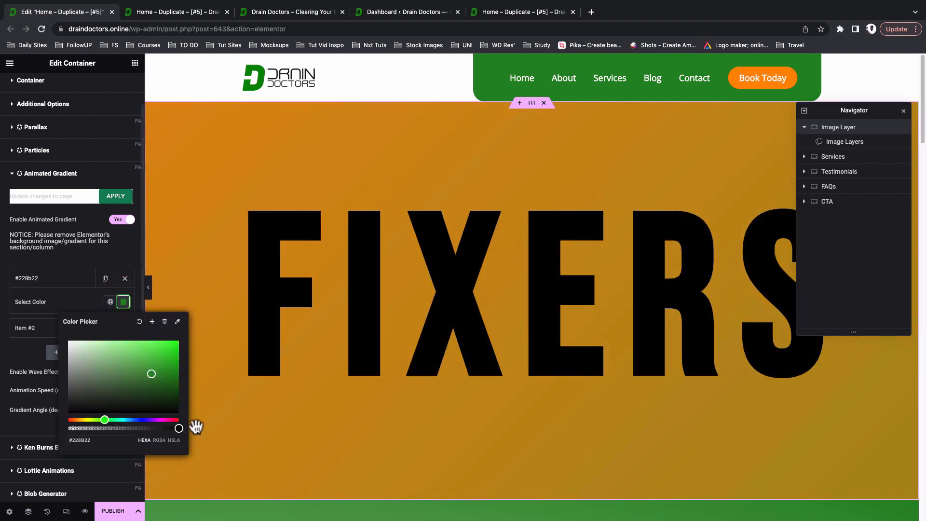
{"action": "left_click_drag", "start_coordinate": [179, 428], "coordinate": [95, 430]}
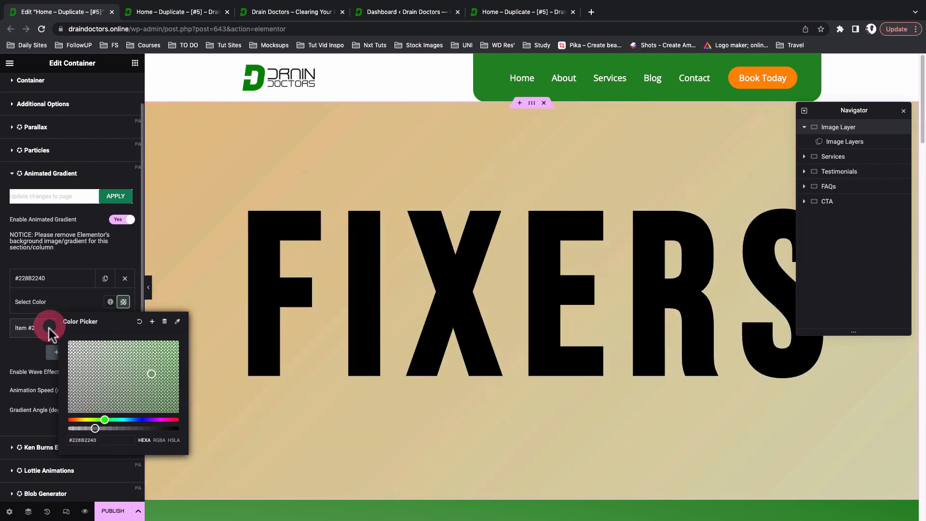
{"action": "left_click", "coordinate": [48, 328]}
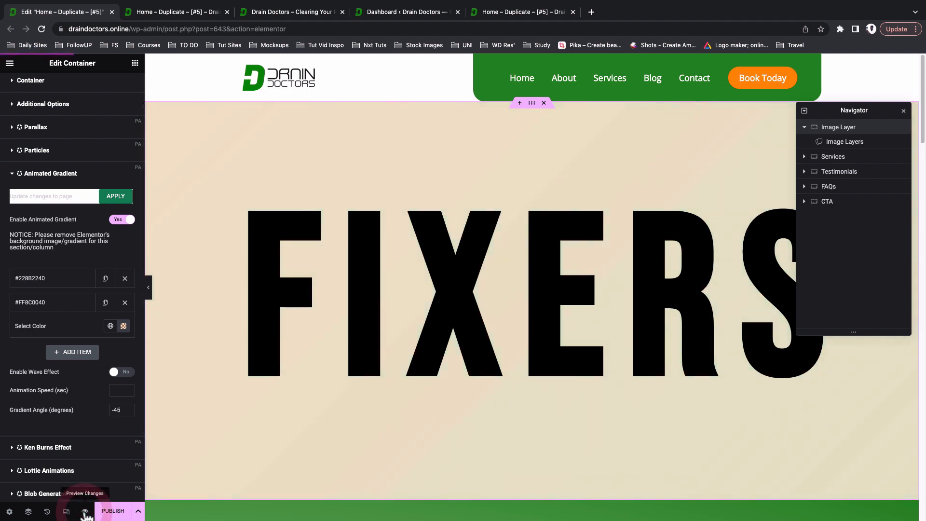
- Preview the animated gradient and compare it with the finished hero on the reference page before returning to the editor
{"action": "left_click", "coordinate": [85, 512]}
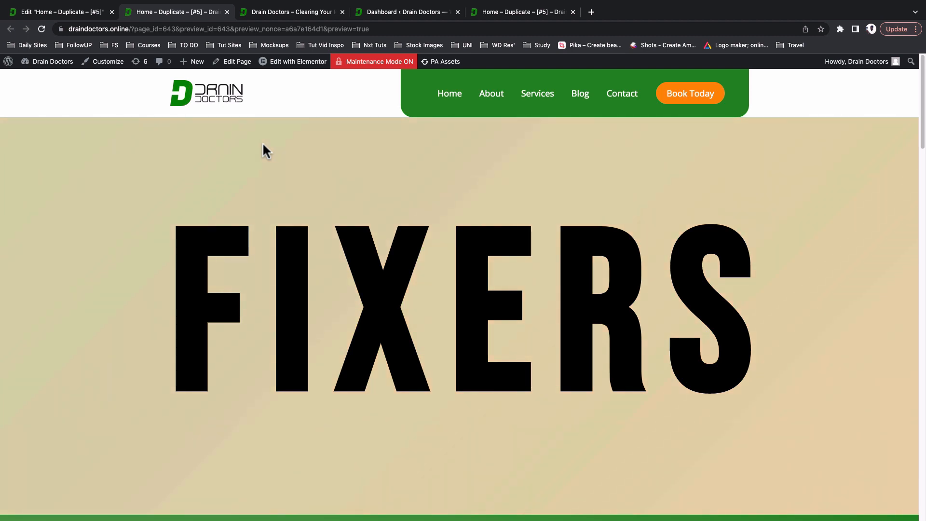
{"action": "left_click", "coordinate": [516, 15]}
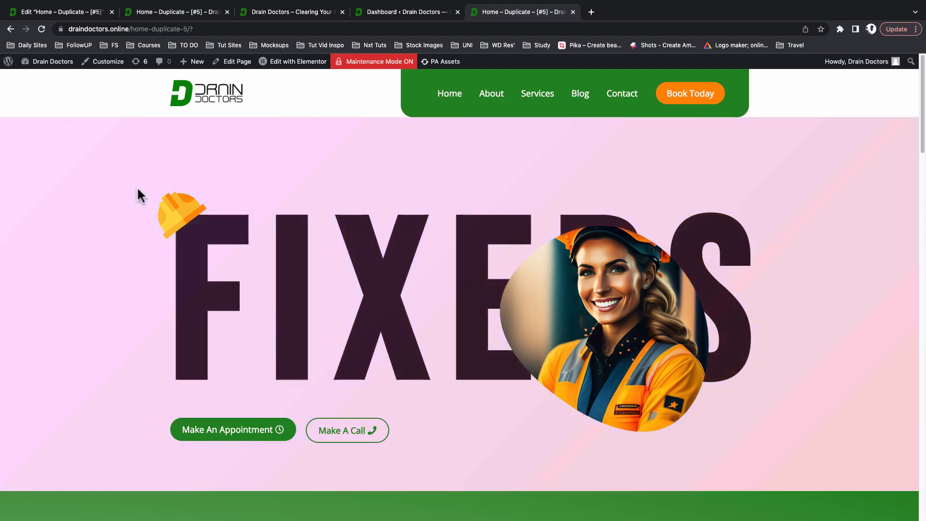
{"action": "left_click", "coordinate": [76, 13]}
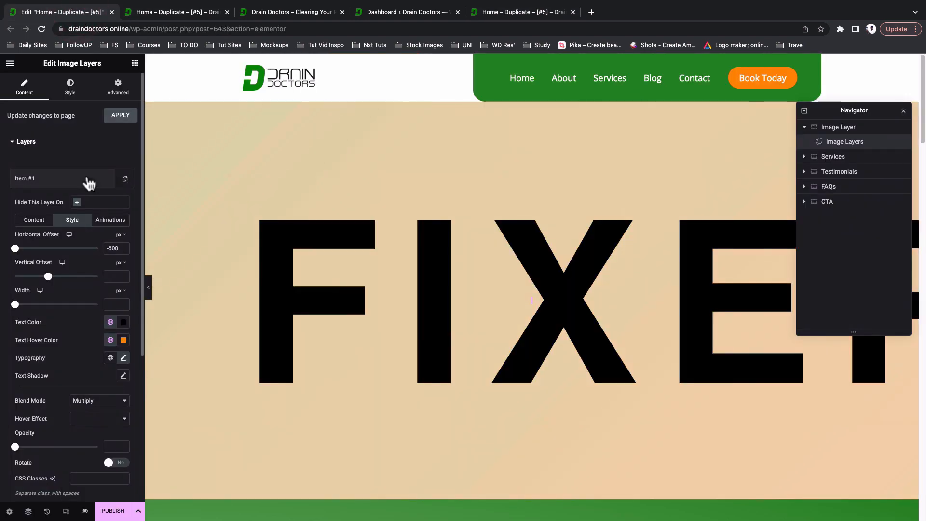
- Add a second layer to the Image Layers widget using the safety helmet image (safety.png) from the media library
{"action": "left_click", "coordinate": [88, 182]}
{"action": "left_click", "coordinate": [77, 211]}
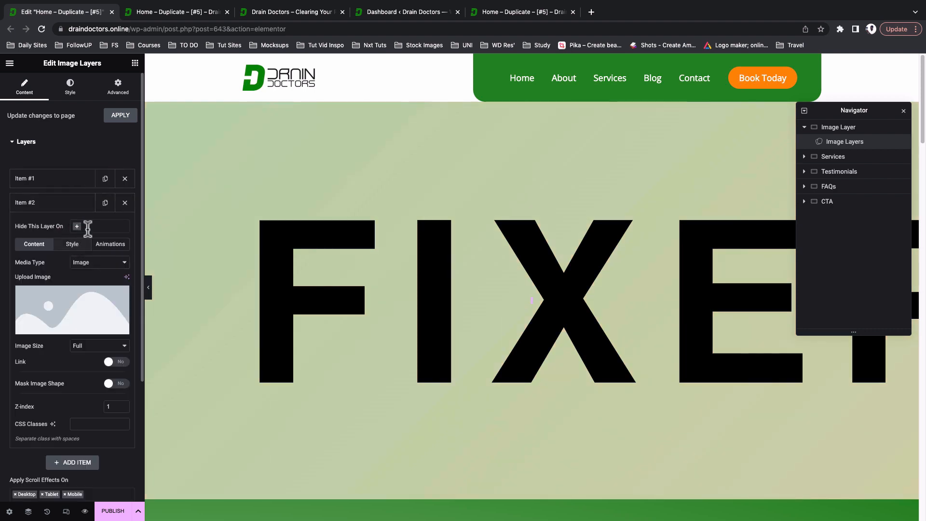
{"action": "left_click", "coordinate": [73, 311]}
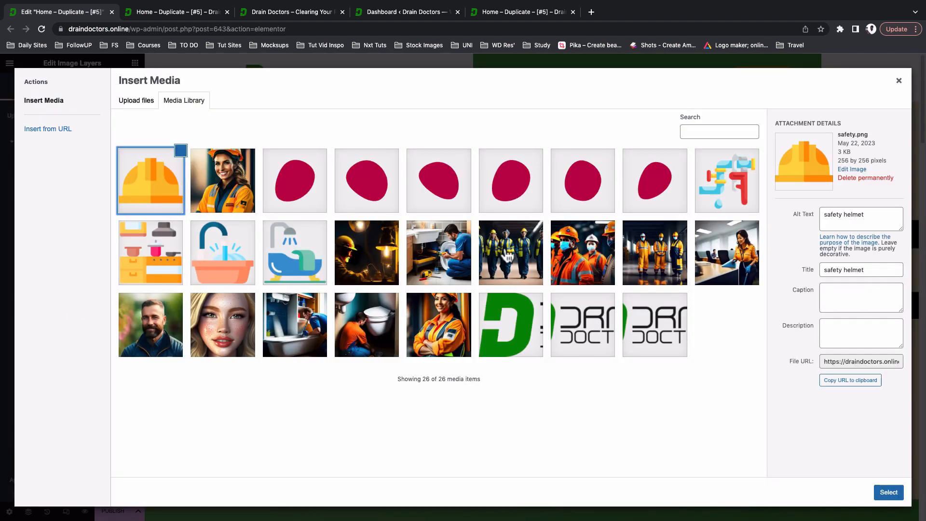
{"action": "left_click", "coordinate": [885, 492]}
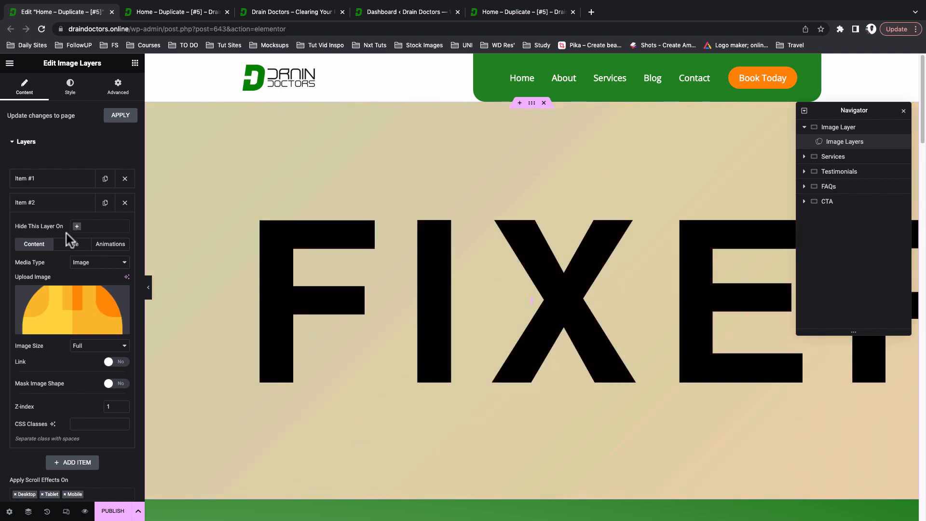
- Size the safety helmet layer to 250 px wide and offset it -641 px horizontally and -244 px vertically
{"action": "left_click", "coordinate": [72, 245]}
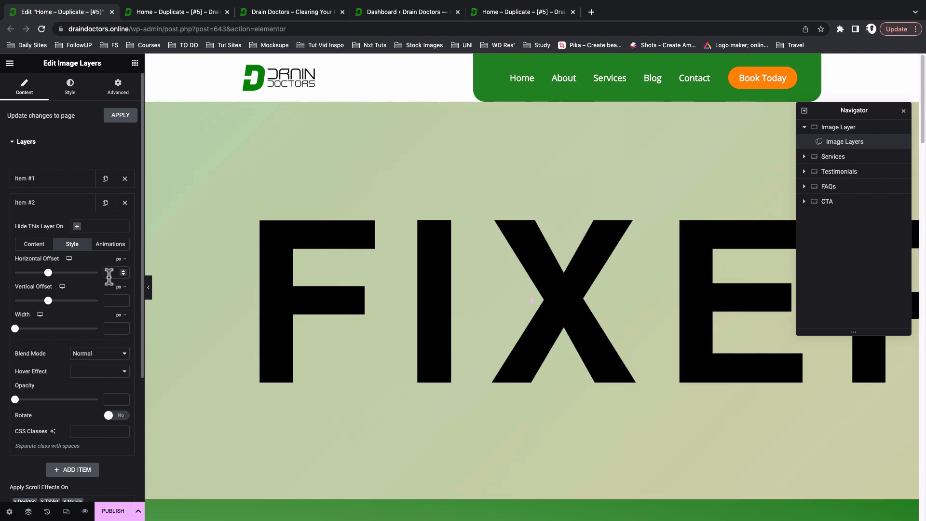
{"action": "left_click_drag", "start_coordinate": [49, 273], "coordinate": [51, 272]}
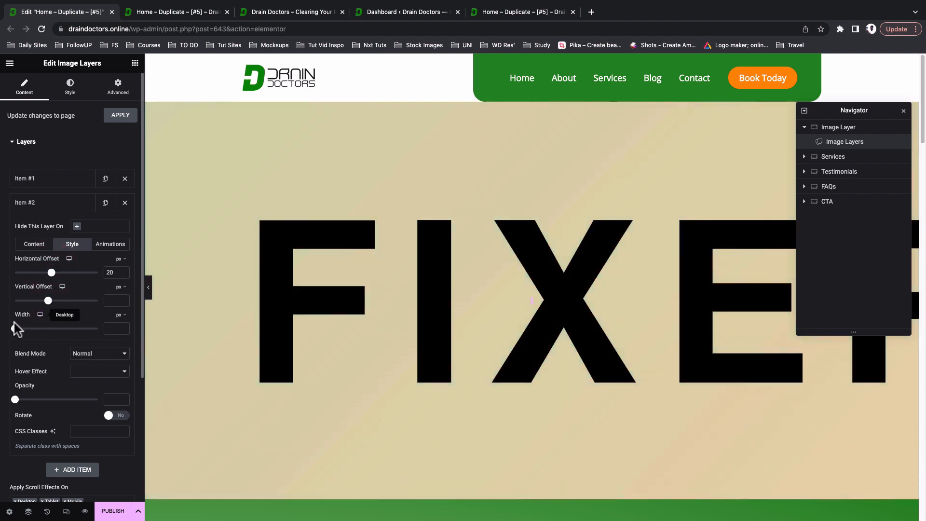
{"action": "left_click_drag", "start_coordinate": [16, 329], "coordinate": [35, 328]}
{"action": "double_click", "coordinate": [110, 273]}
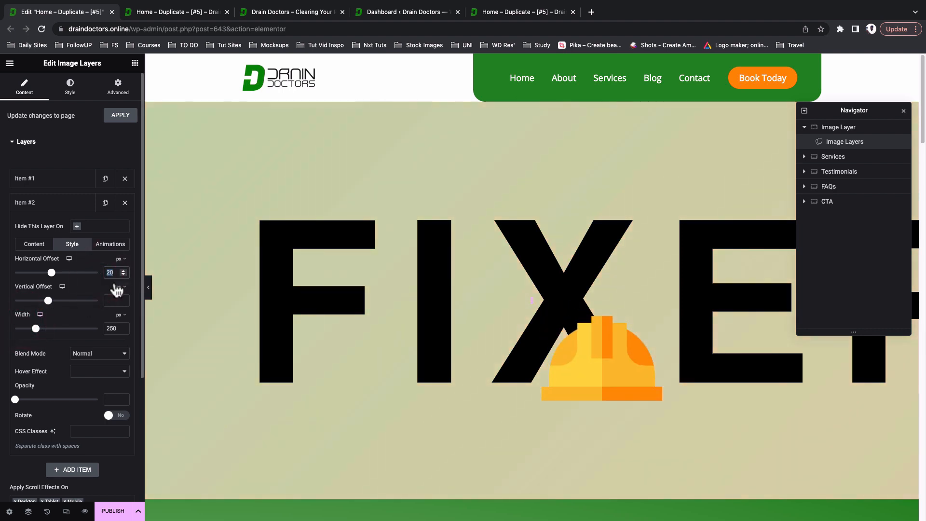
{"action": "type", "text": "-"}
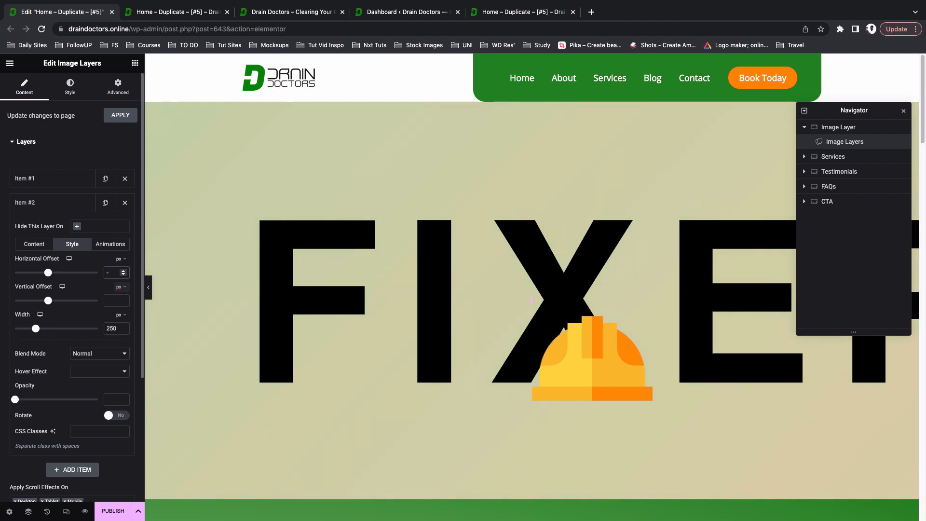
{"action": "type", "text": "641"}
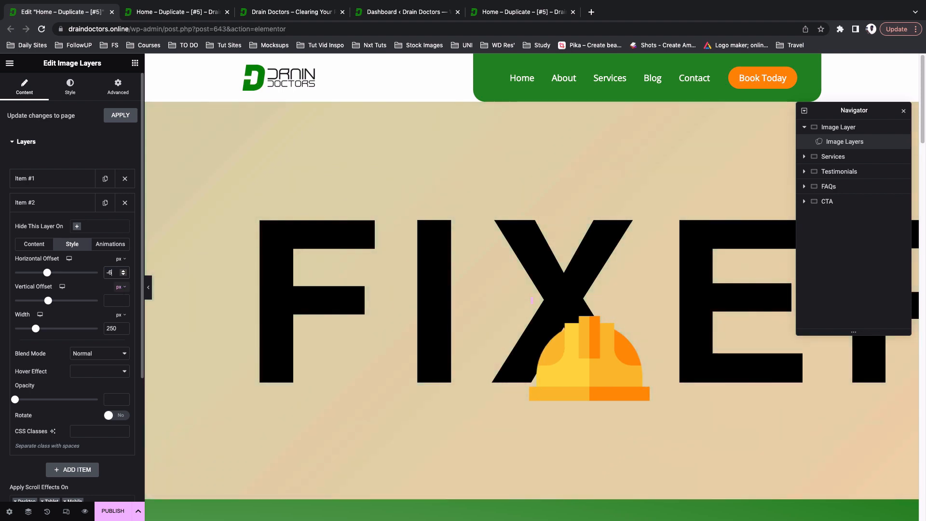
{"action": "left_click", "coordinate": [115, 300]}
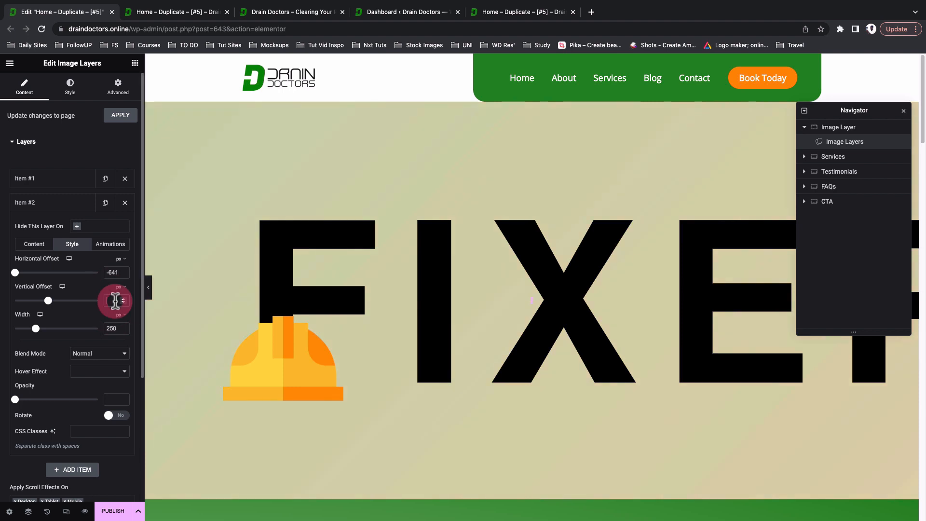
{"action": "type", "text": "-"}
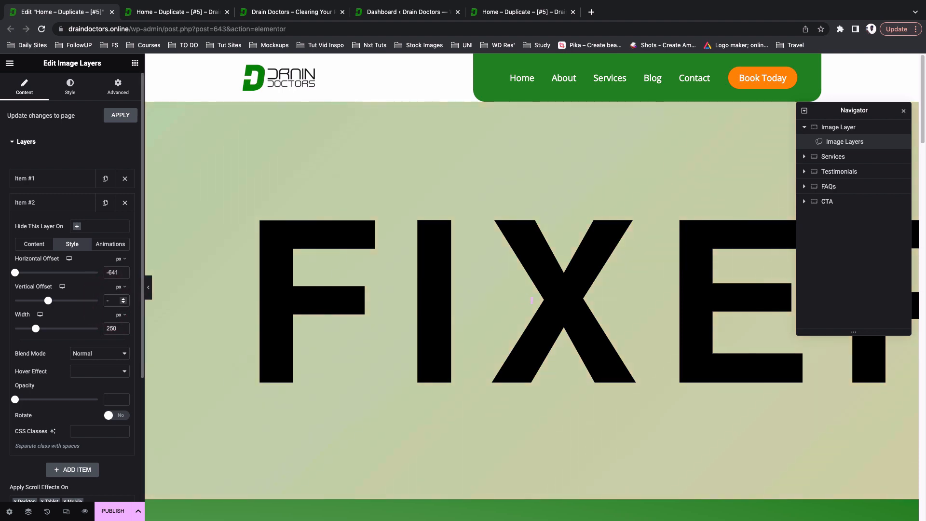
{"action": "type", "text": "244"}
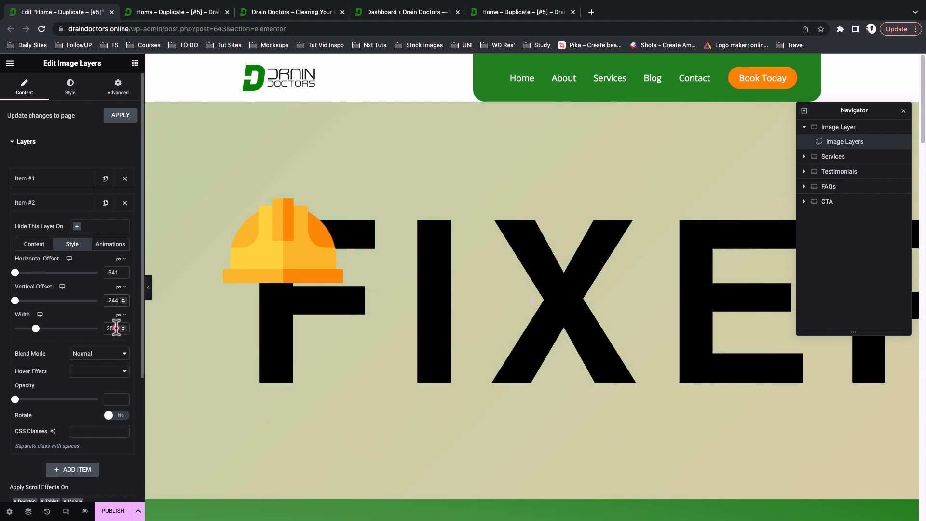
- Set the safety helmet layer's width to 105 px
{"action": "left_click", "coordinate": [116, 328]}
{"action": "double_click", "coordinate": [114, 328]}
{"action": "left_click", "coordinate": [113, 327]}
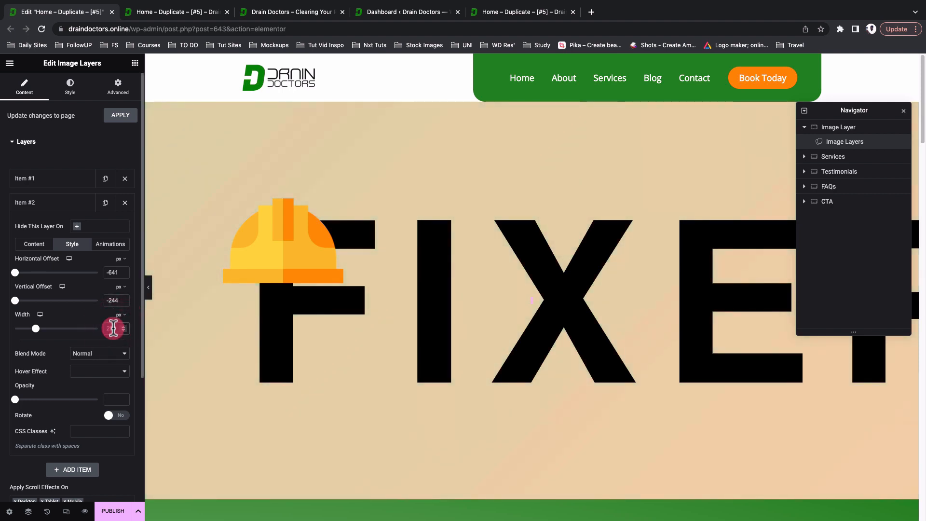
{"action": "type", "text": "10"}
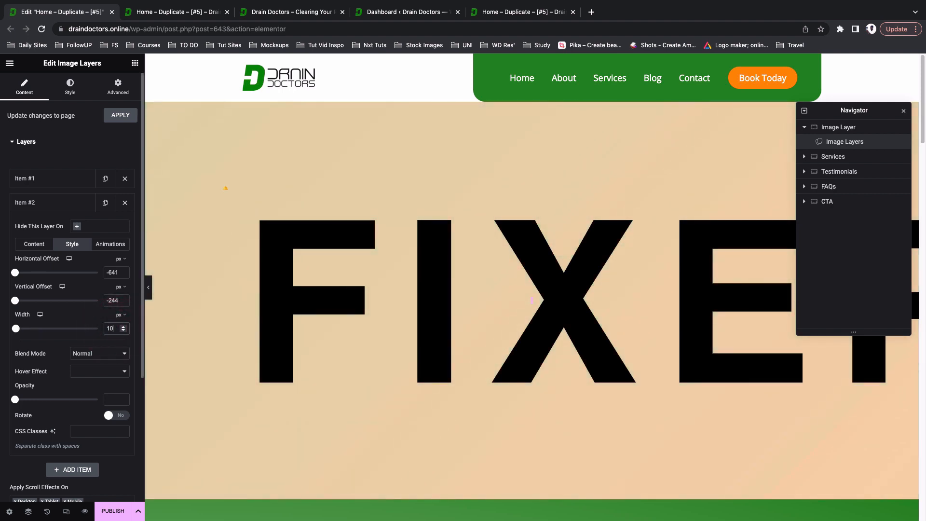
{"action": "type", "text": "5"}
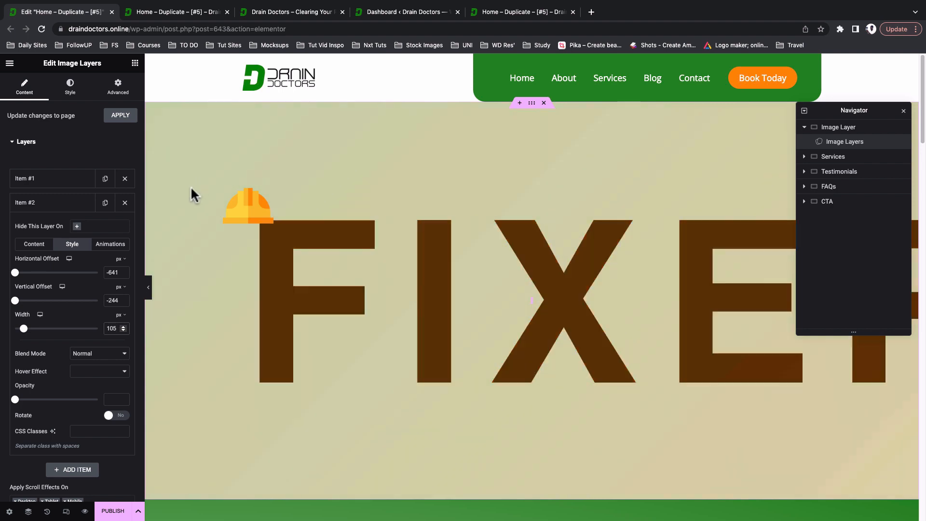
- Reload the finished reference page to examine the helmet's tilt and entrance animation, returning to the editor
{"action": "left_click", "coordinate": [471, 13]}
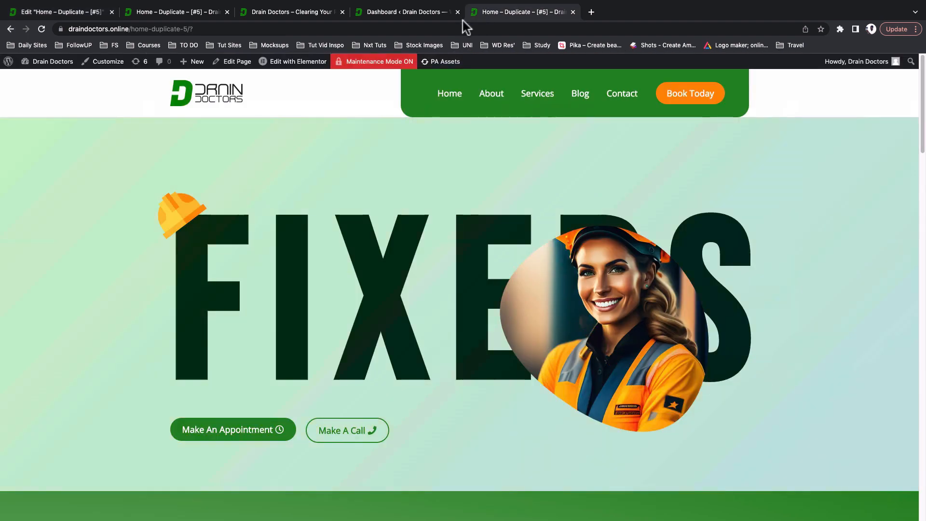
{"action": "left_click", "coordinate": [42, 29]}
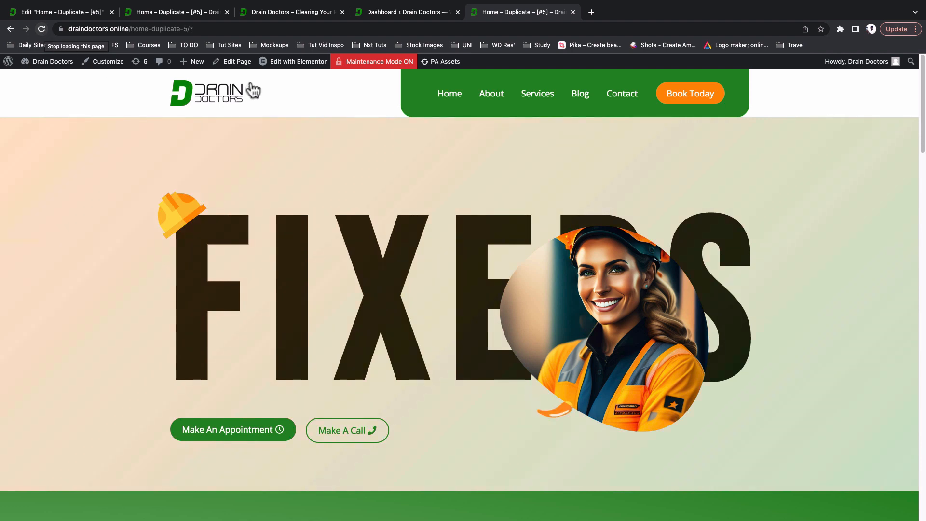
{"action": "left_click", "coordinate": [68, 11]}
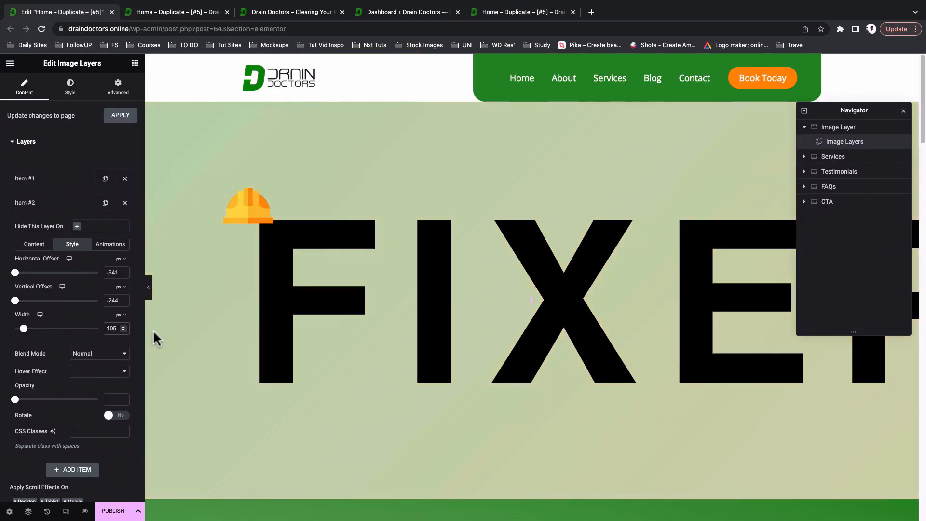
- Enable rotation on the safety helmet layer and set it to -37 degrees
{"action": "scroll", "coordinate": [51, 277], "scroll_direction": "down", "scroll_amount": 1}
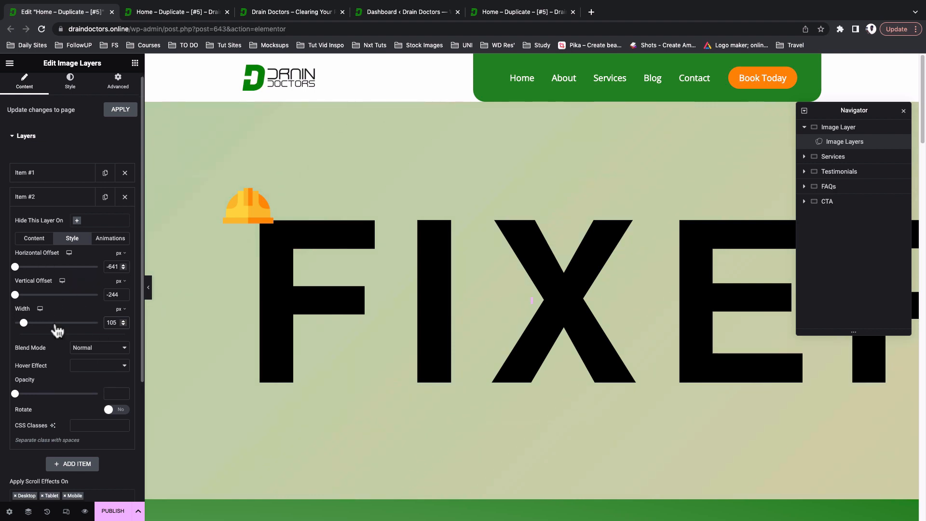
{"action": "scroll", "coordinate": [57, 338], "scroll_direction": "down", "scroll_amount": 1}
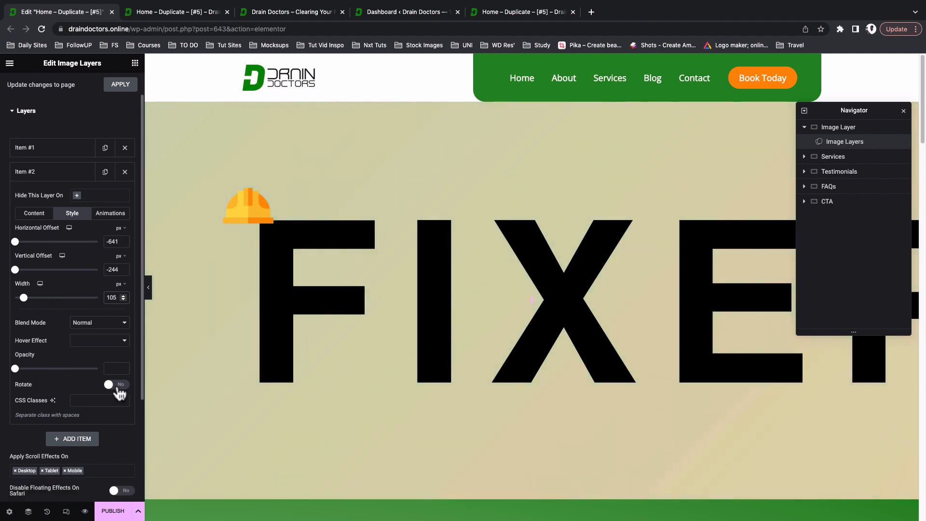
{"action": "left_click", "coordinate": [117, 389]}
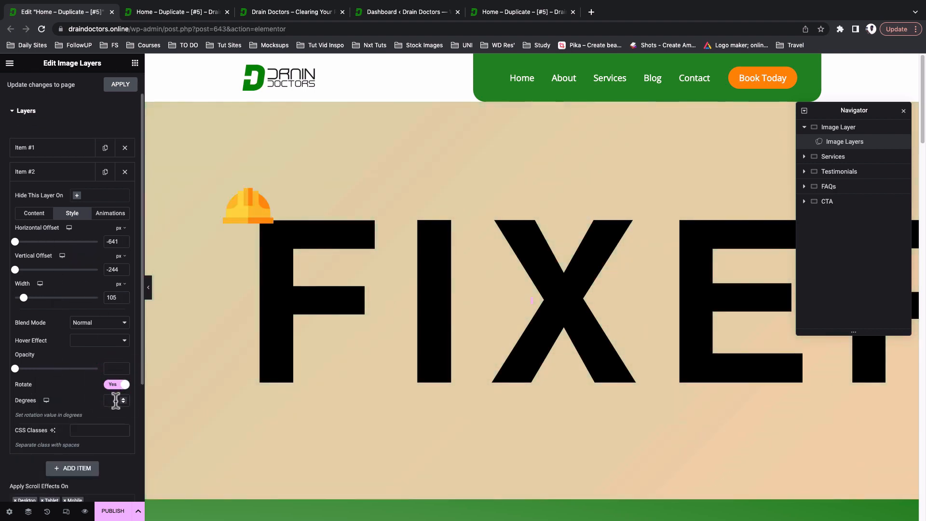
{"action": "type", "text": "-37"}
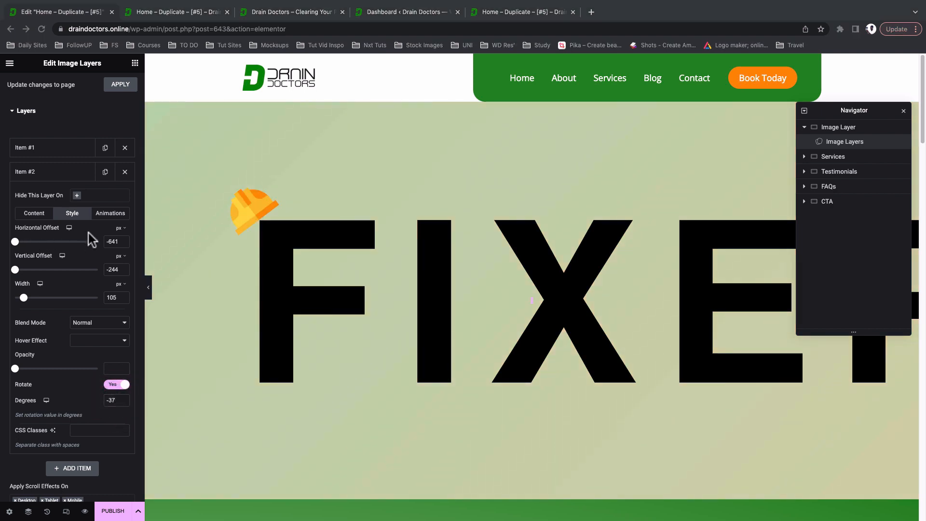
- Enable an entrance animation on the safety helmet layer and choose Head Shake
{"action": "left_click", "coordinate": [112, 214]}
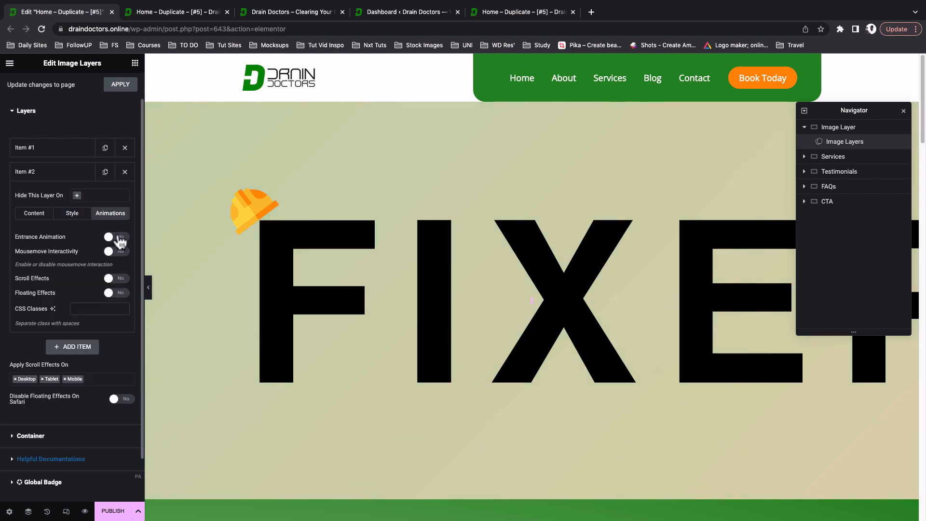
{"action": "left_click", "coordinate": [118, 237]}
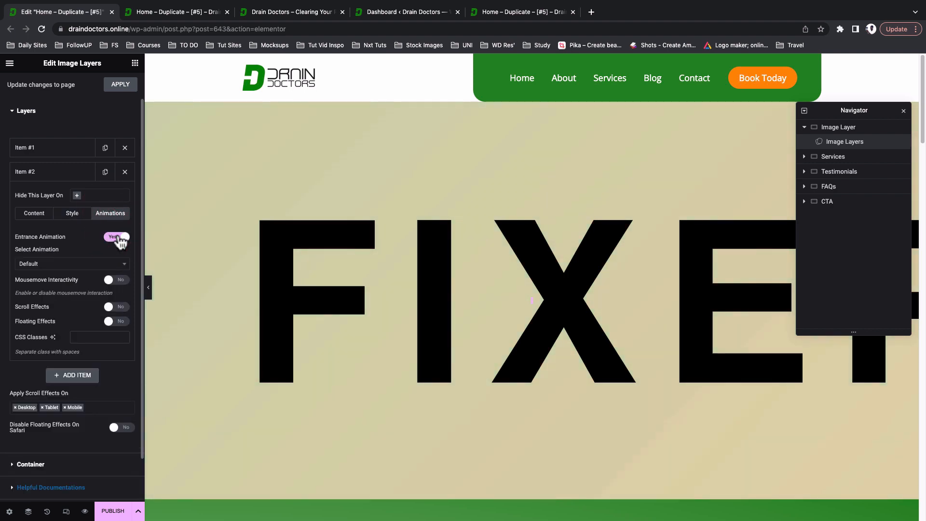
{"action": "left_click", "coordinate": [62, 264]}
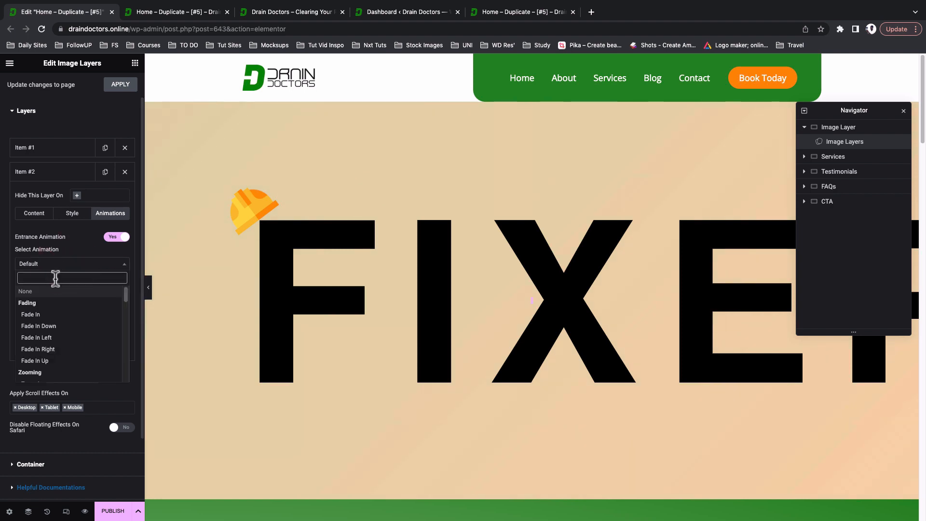
{"action": "type", "text": "head"}
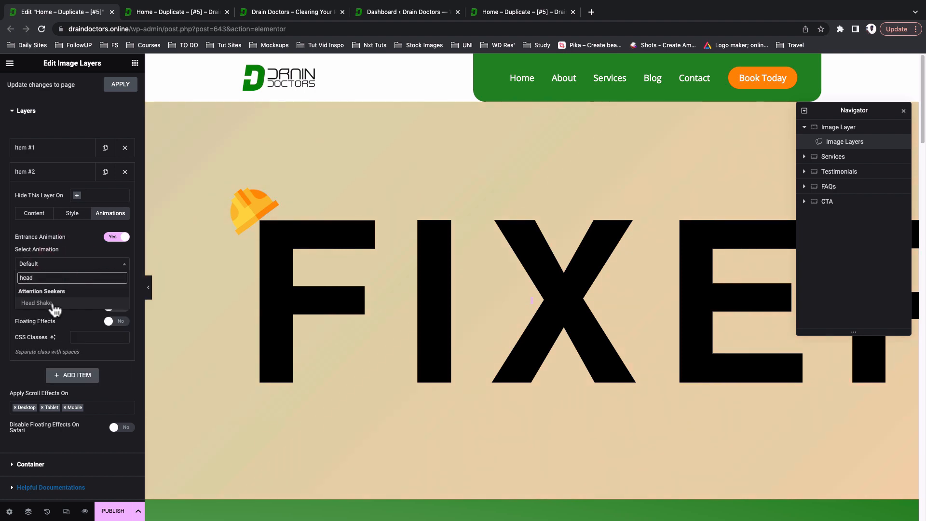
{"action": "left_click", "coordinate": [52, 303]}
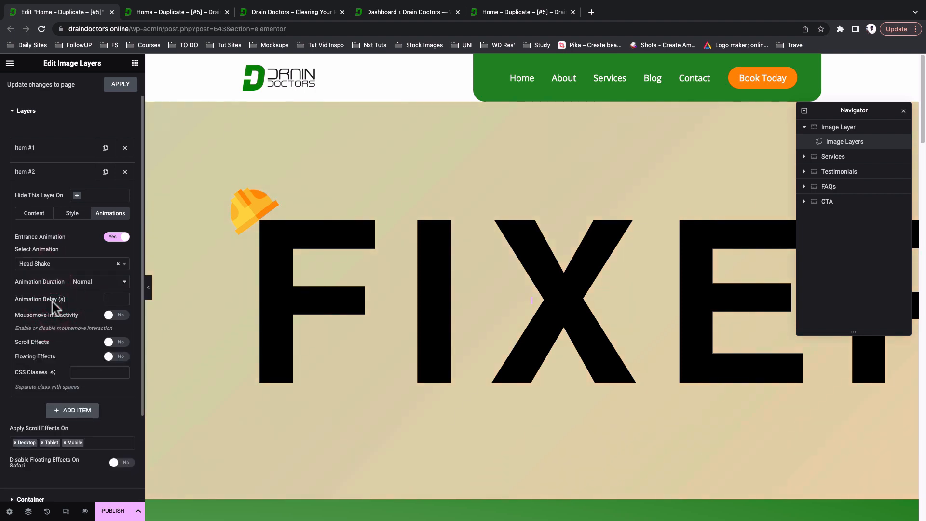
- Preview the helmet's entrance animation on the page and compare the hero with the finished reference page
{"action": "left_click", "coordinate": [138, 510]}
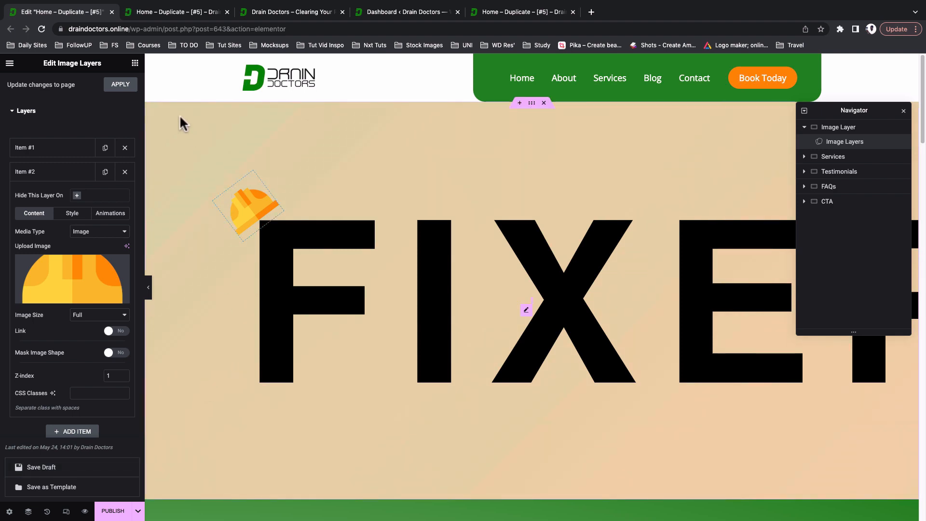
{"action": "left_click", "coordinate": [168, 10]}
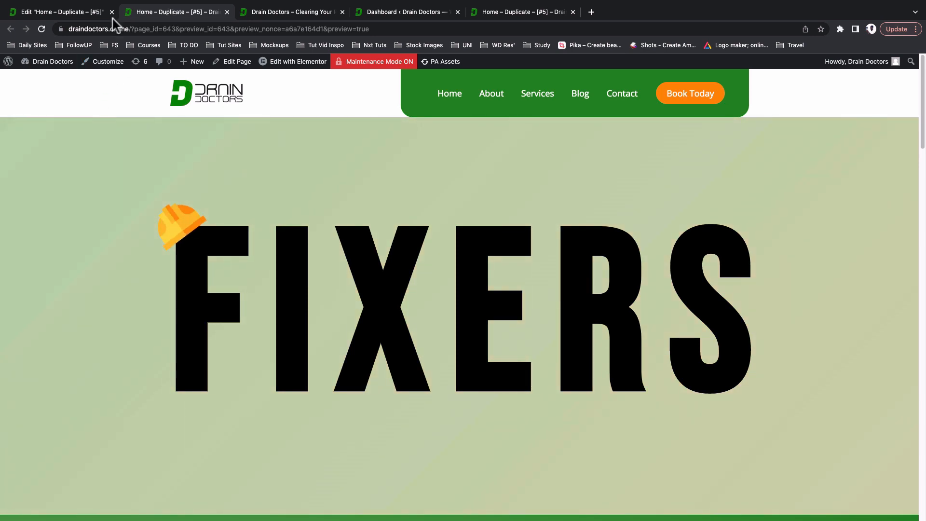
{"action": "left_click", "coordinate": [85, 11]}
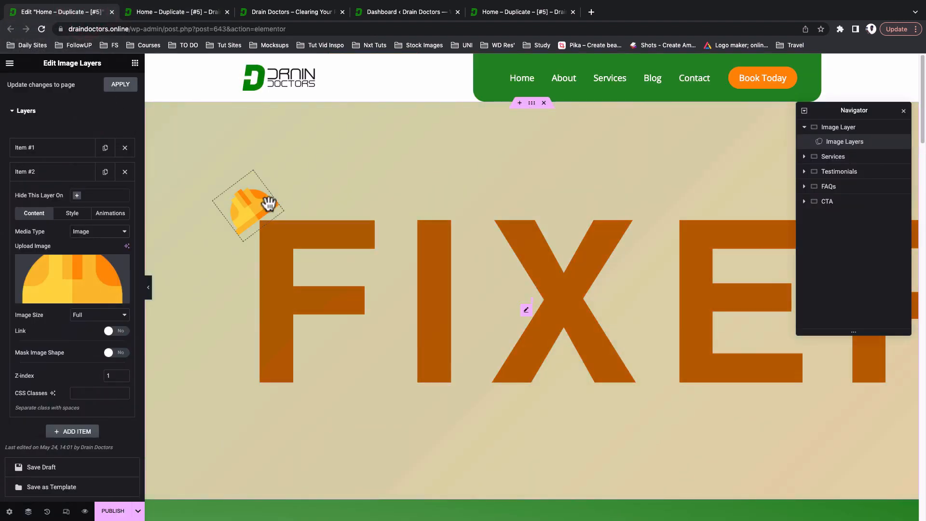
{"action": "left_click", "coordinate": [178, 15]}
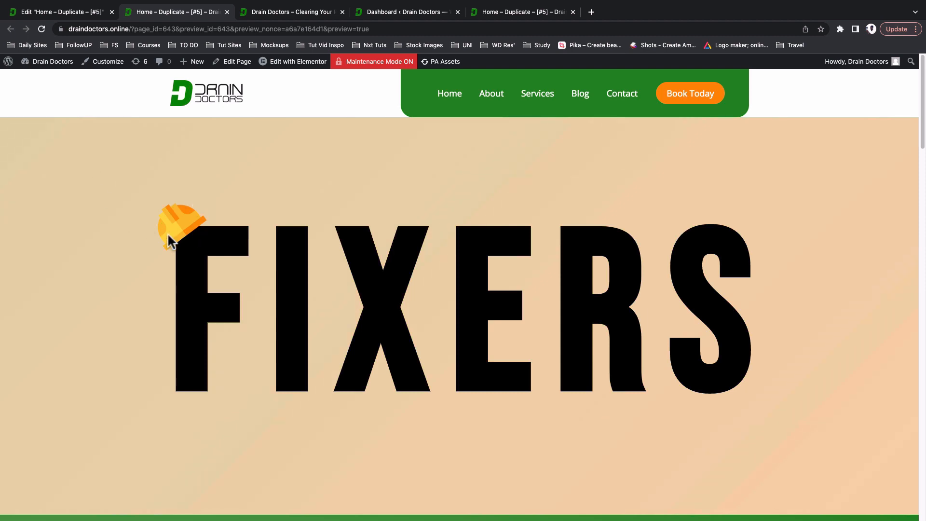
{"action": "left_click", "coordinate": [42, 31]}
{"action": "left_click", "coordinate": [476, 18]}
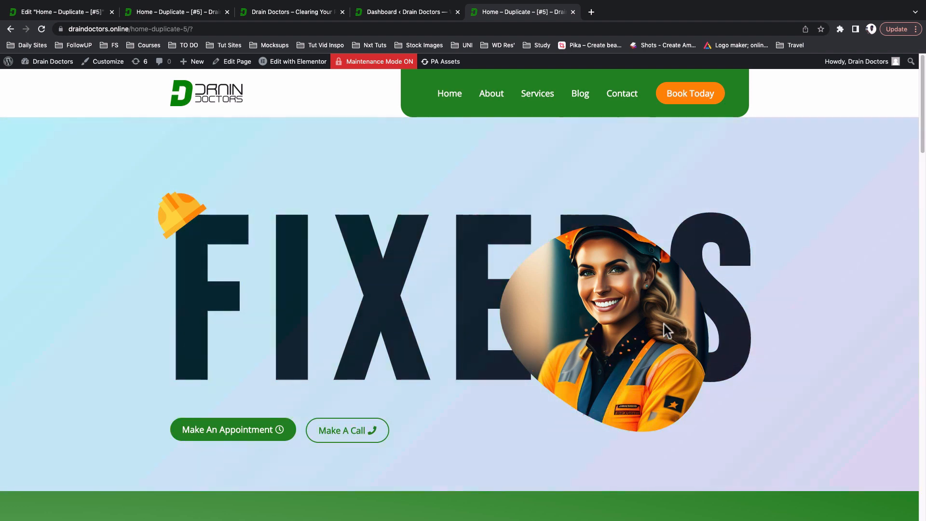
- Add a third layer to the Image Layers widget using the smiling female construction worker photo from the media library
{"action": "left_click", "coordinate": [62, 13]}
{"action": "left_click", "coordinate": [46, 172]}
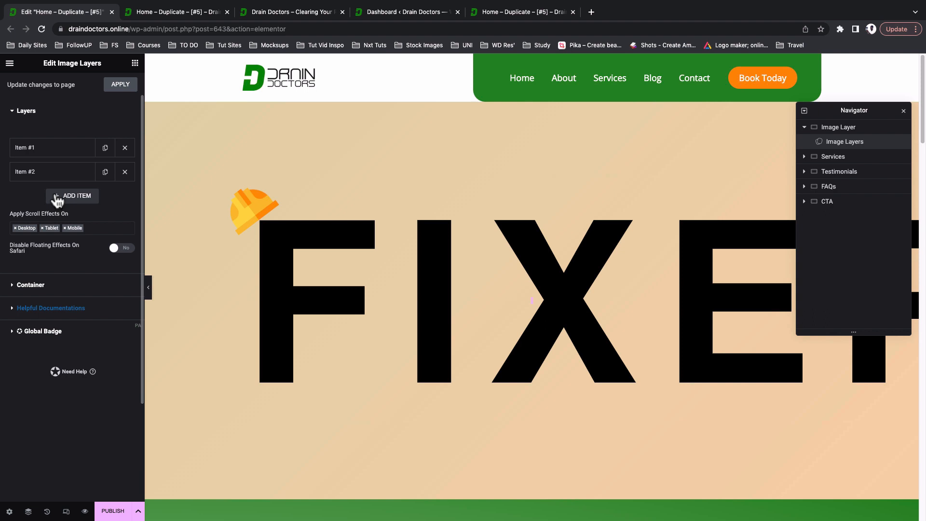
{"action": "left_click", "coordinate": [72, 195]}
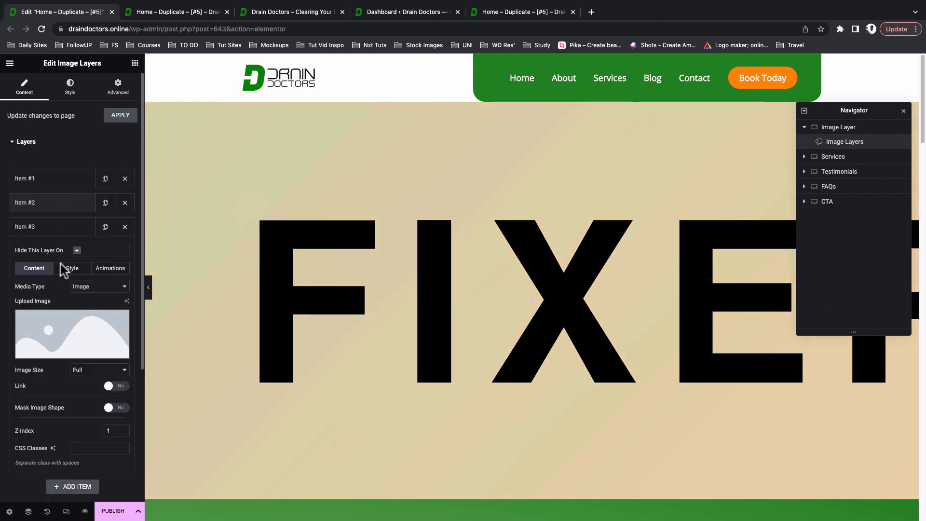
{"action": "scroll", "coordinate": [63, 265], "scroll_direction": "down", "scroll_amount": 1}
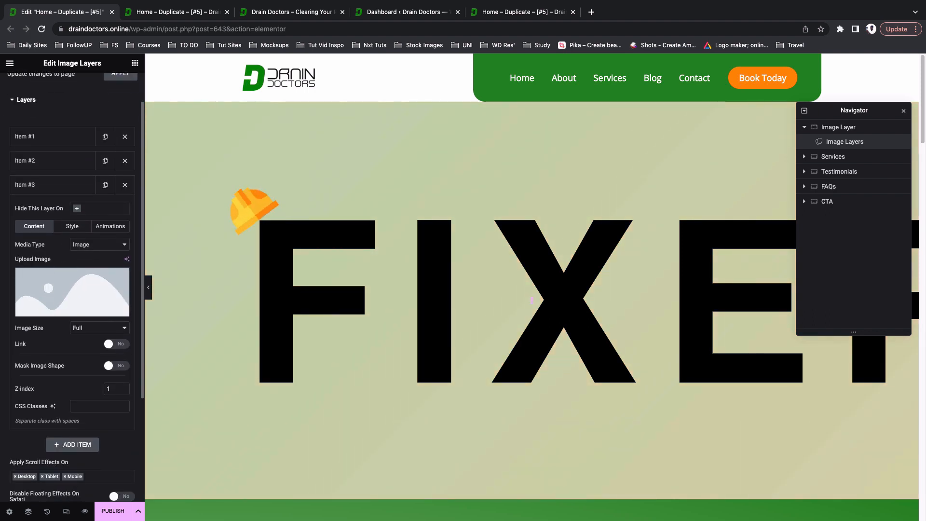
{"action": "left_click", "coordinate": [71, 289]}
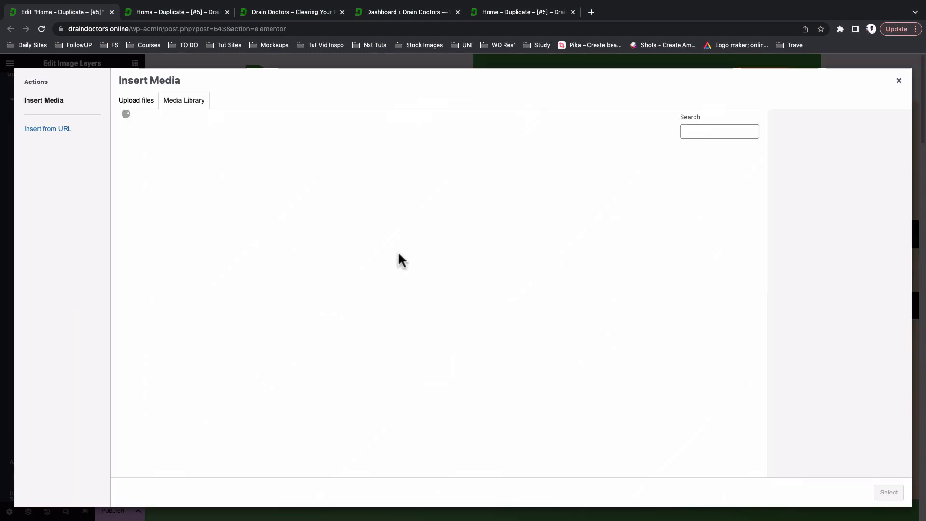
{"action": "left_click", "coordinate": [232, 178]}
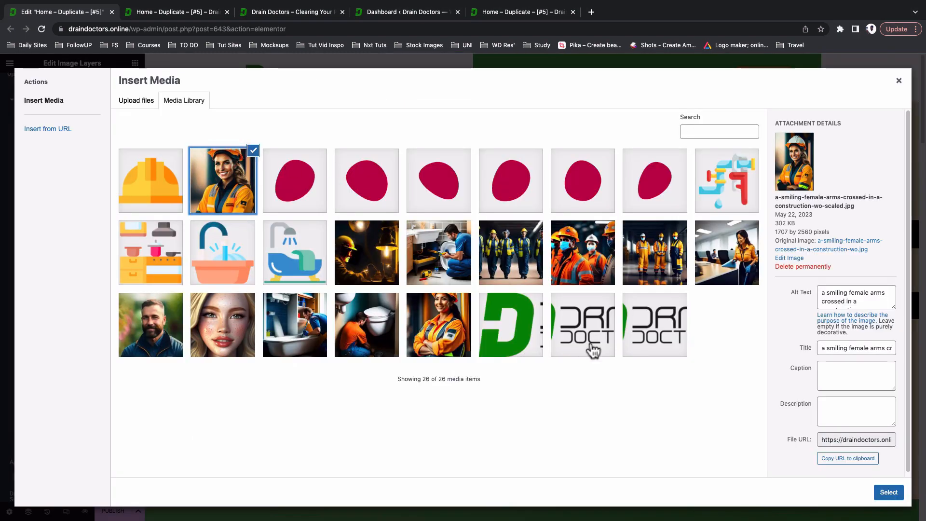
{"action": "left_click", "coordinate": [888, 491]}
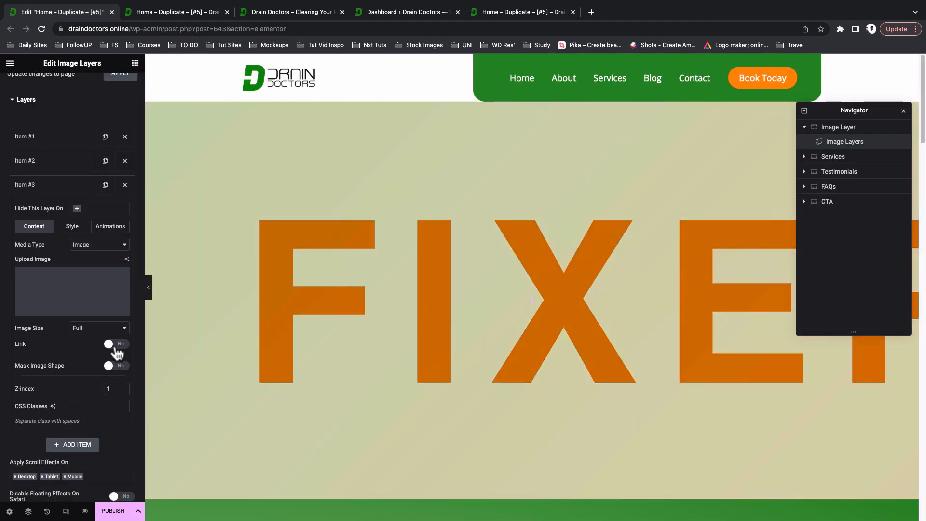
- Enable an image shape mask on the worker photo layer and use blob-haikei-4.svg as the mask image
{"action": "scroll", "coordinate": [66, 363], "scroll_direction": "down", "scroll_amount": 1}
{"action": "scroll", "coordinate": [65, 353], "scroll_direction": "down", "scroll_amount": 1}
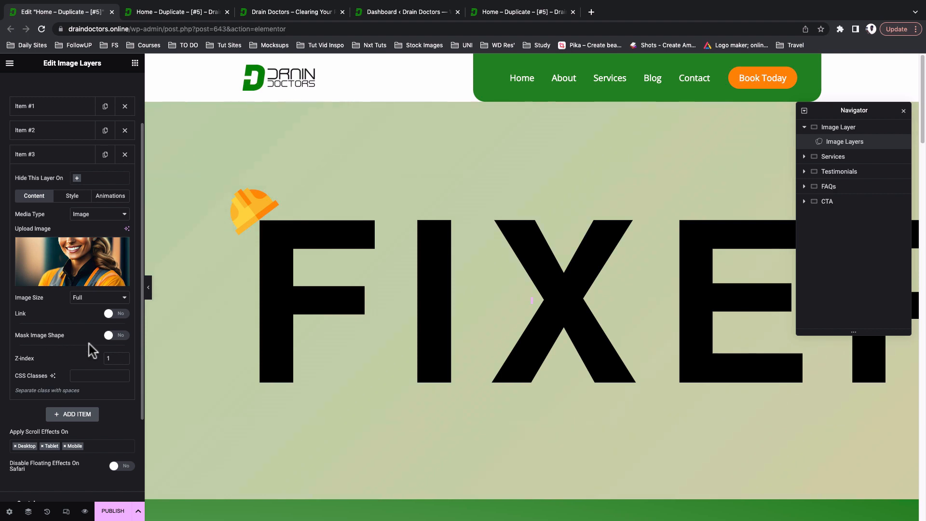
{"action": "left_click", "coordinate": [116, 335]}
{"action": "scroll", "coordinate": [76, 350], "scroll_direction": "down", "scroll_amount": 1}
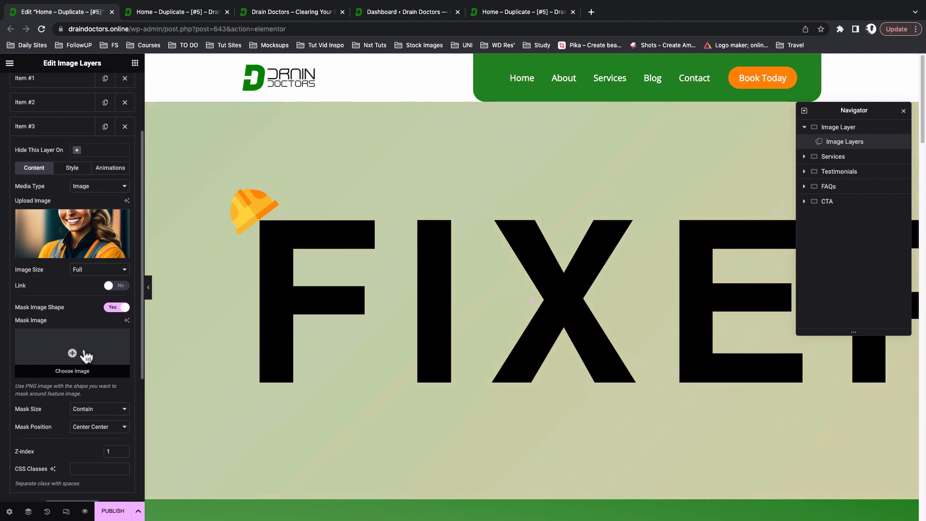
{"action": "scroll", "coordinate": [86, 356], "scroll_direction": "down", "scroll_amount": 1}
{"action": "left_click", "coordinate": [84, 331]}
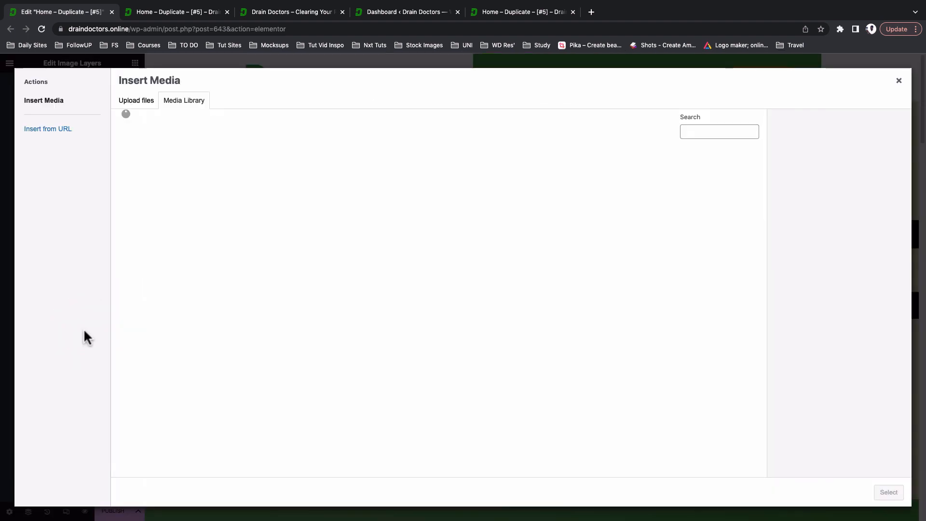
{"action": "left_click", "coordinate": [370, 198]}
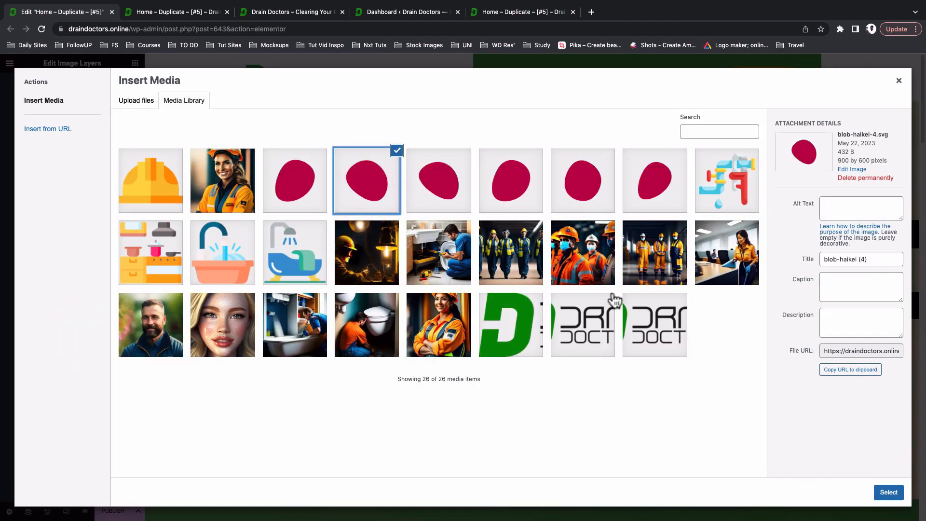
{"action": "left_click", "coordinate": [882, 496]}
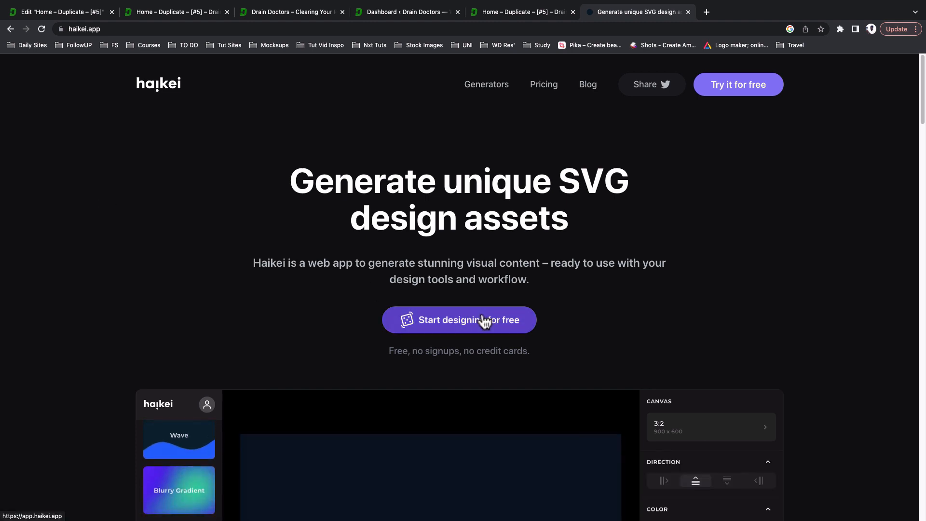
- Open the Haikei generator, create a solid Blob shape and hide its background color
{"action": "left_click", "coordinate": [498, 324]}
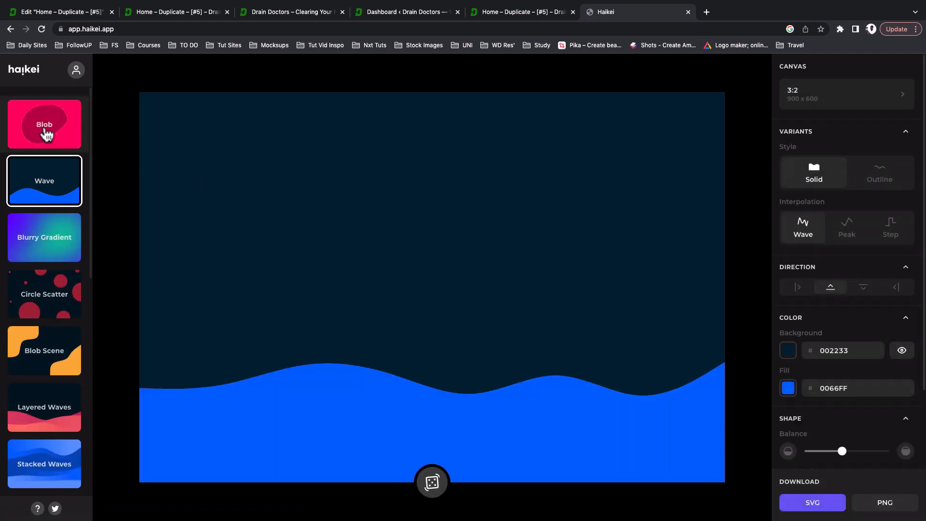
{"action": "left_click", "coordinate": [46, 133]}
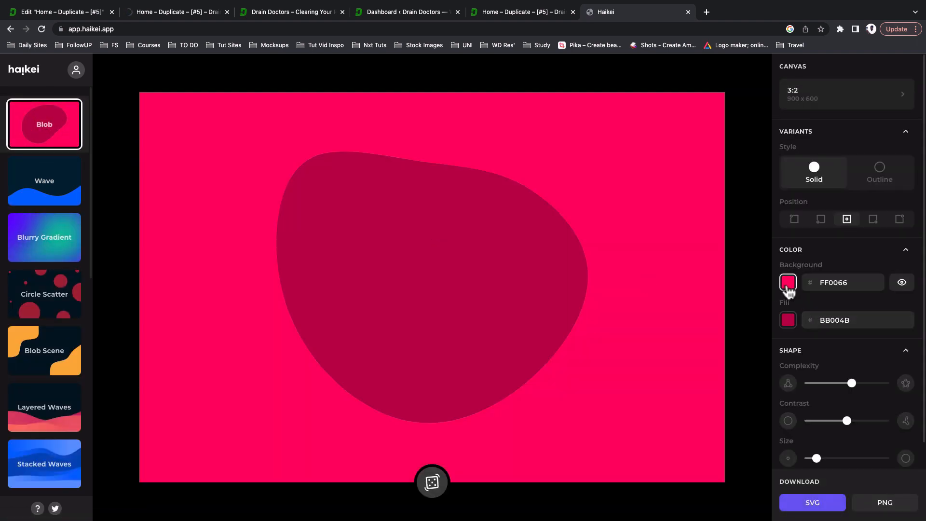
{"action": "left_click", "coordinate": [902, 284]}
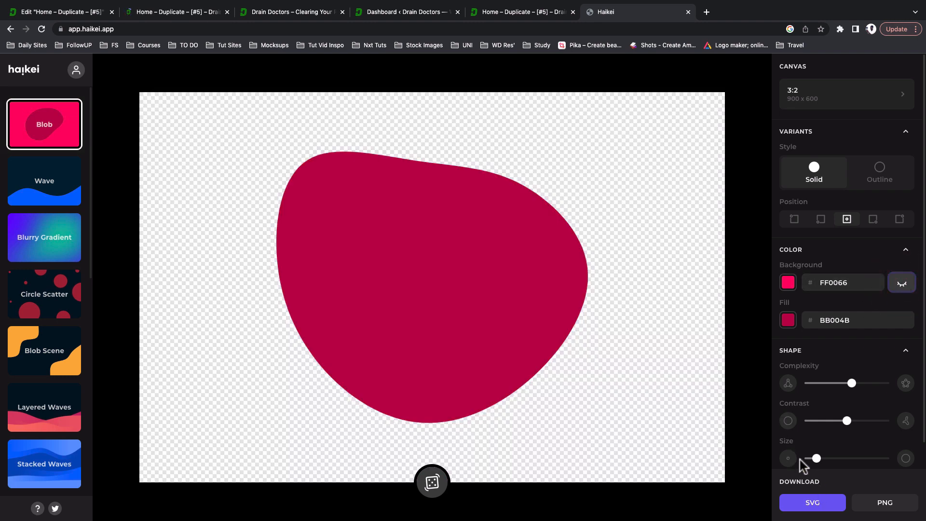
{"action": "scroll", "coordinate": [837, 390], "scroll_direction": "down", "scroll_amount": 1}
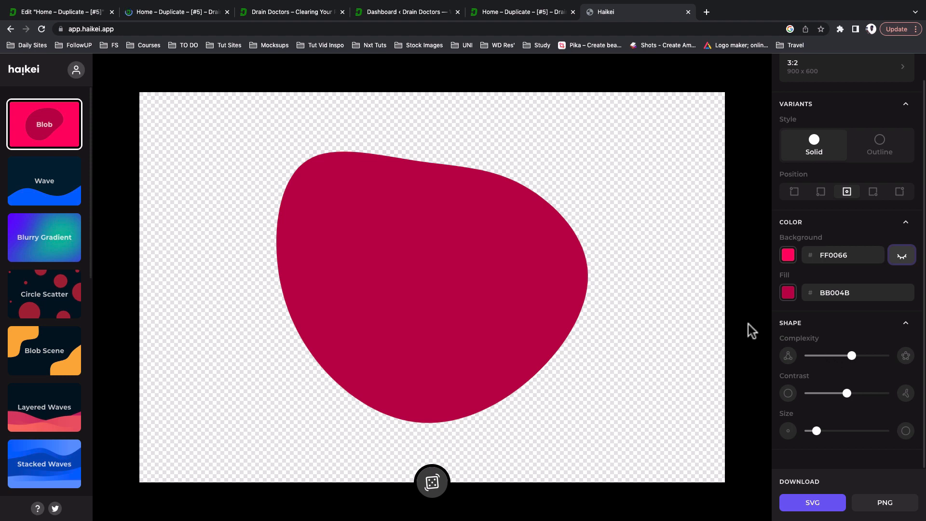
- Generate random blob variations, reduce the complexity, adjust the contrast, enlarge the shape and download it as an SVG
{"action": "left_click", "coordinate": [432, 482]}
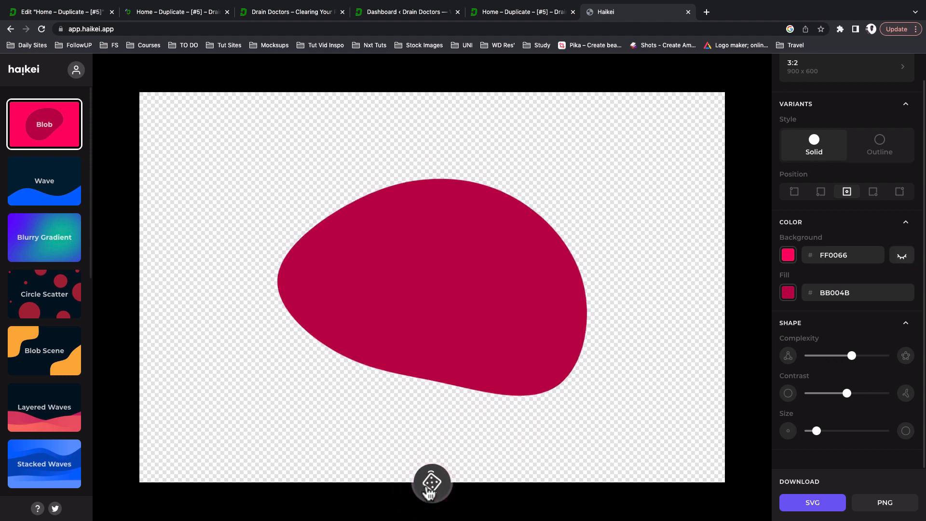
{"action": "left_click", "coordinate": [433, 482]}
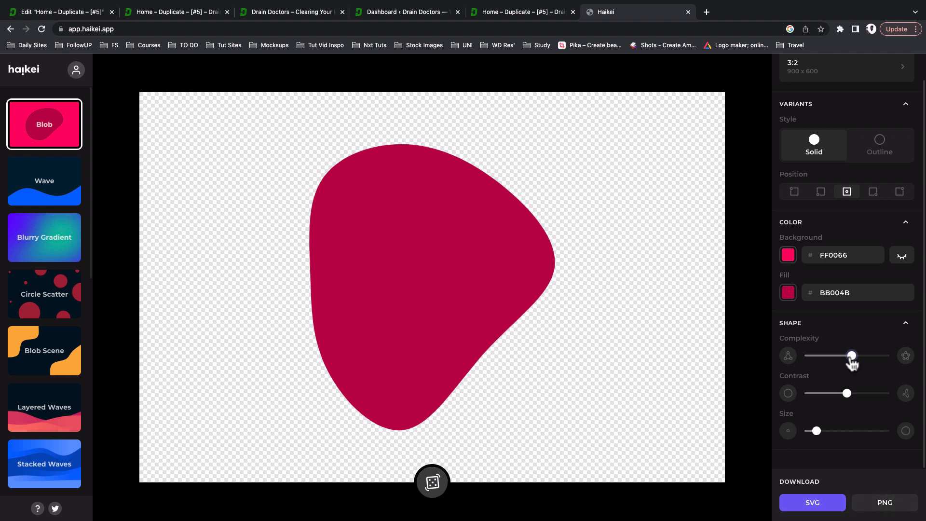
{"action": "left_click_drag", "start_coordinate": [852, 357], "coordinate": [823, 361]}
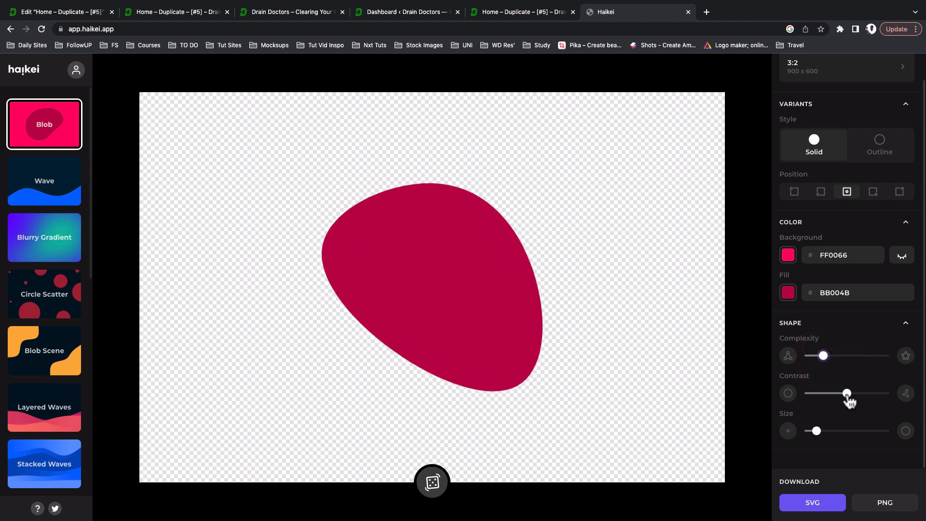
{"action": "mouse_move", "coordinate": [848, 401]}
{"action": "left_mouse_down"}
{"action": "mouse_move", "coordinate": [816, 394]}
{"action": "mouse_move", "coordinate": [866, 396]}
{"action": "left_mouse_up"}
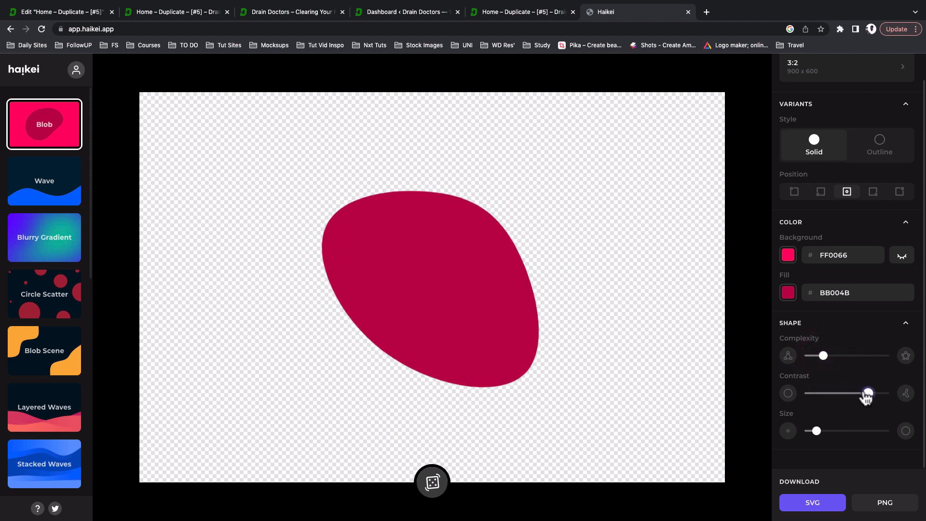
{"action": "left_click_drag", "start_coordinate": [818, 432], "coordinate": [838, 440]}
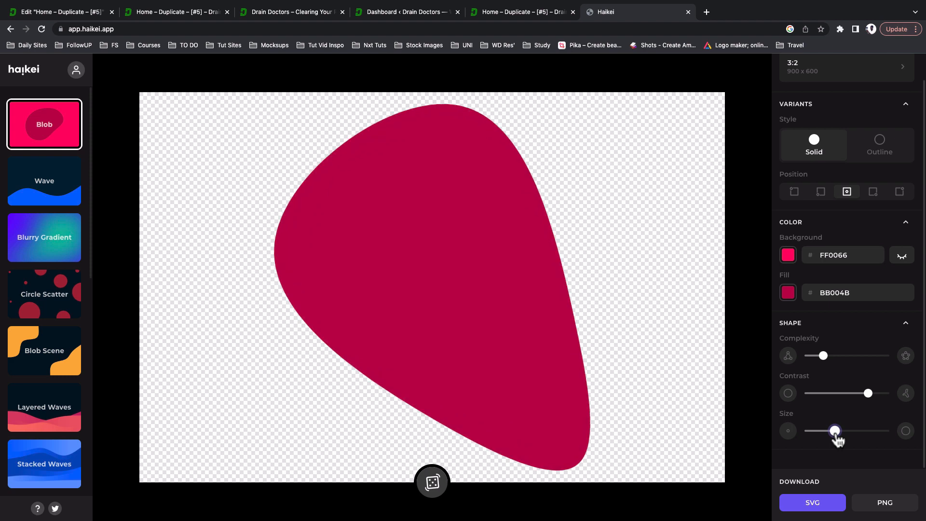
{"action": "left_click_drag", "start_coordinate": [868, 396], "coordinate": [826, 397]}
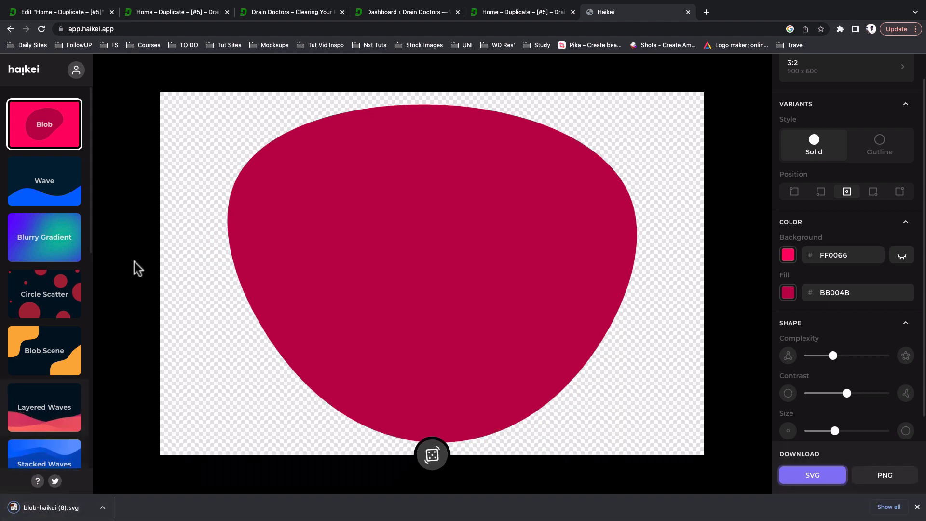
- Return to the Elementor editor and set the worker photo layer's width to 448 px
{"action": "left_click", "coordinate": [62, 14]}
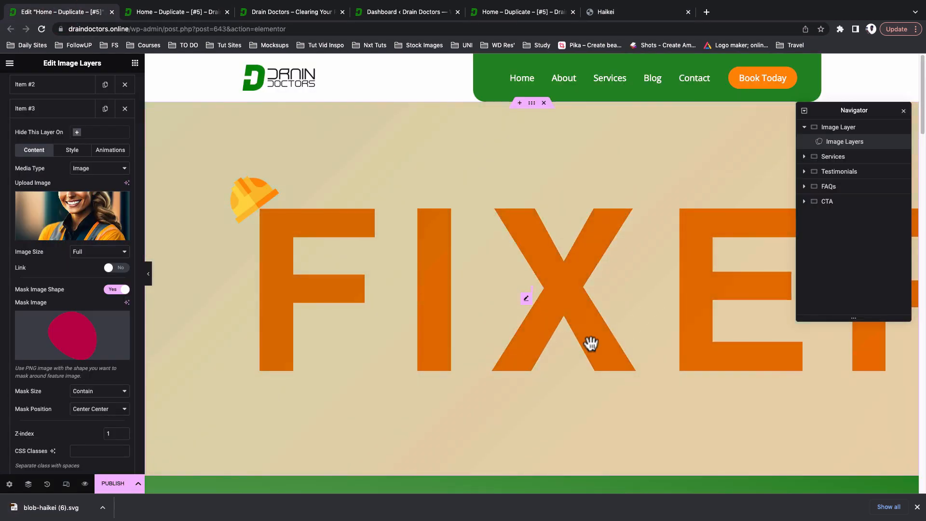
{"action": "left_click", "coordinate": [916, 507]}
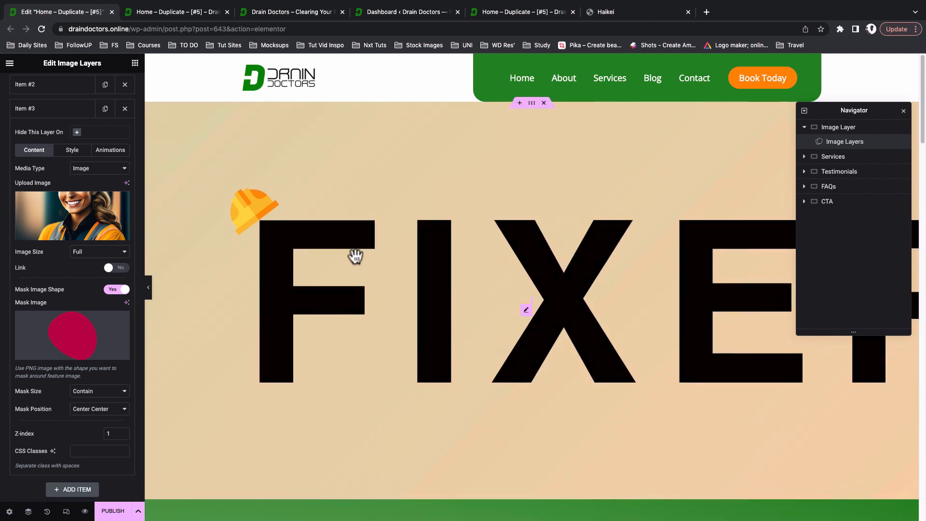
{"action": "left_click", "coordinate": [73, 150]}
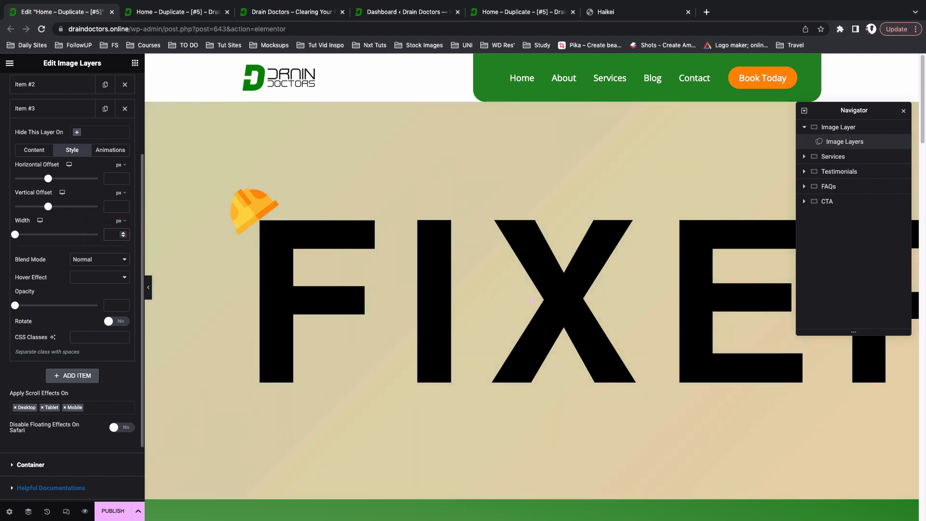
{"action": "left_click", "coordinate": [114, 235]}
{"action": "type", "text": "448"}
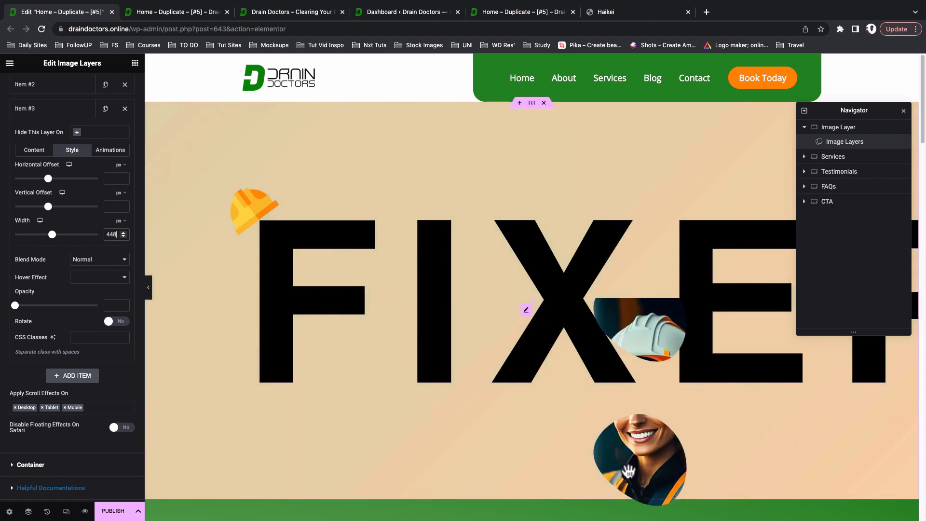
{"action": "scroll", "coordinate": [646, 434], "scroll_direction": "down", "scroll_amount": 3}
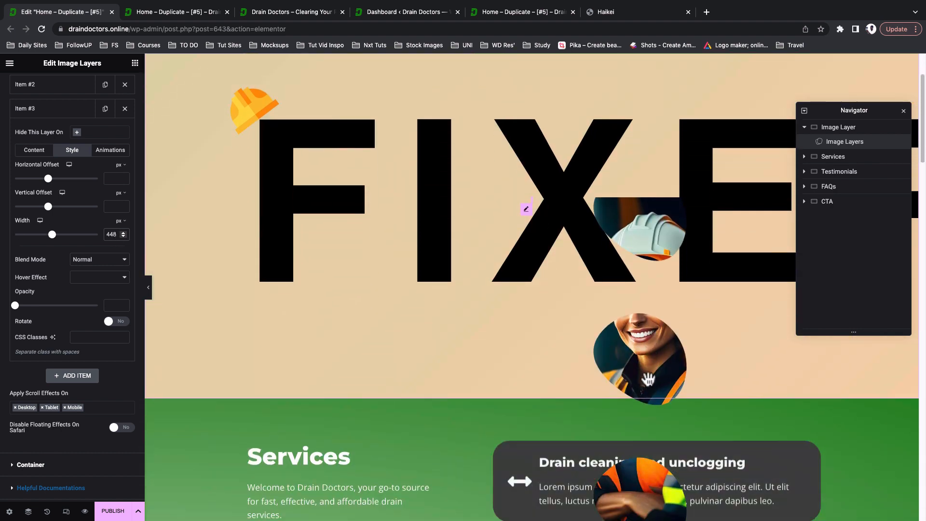
{"action": "scroll", "coordinate": [647, 369], "scroll_direction": "down", "scroll_amount": 2}
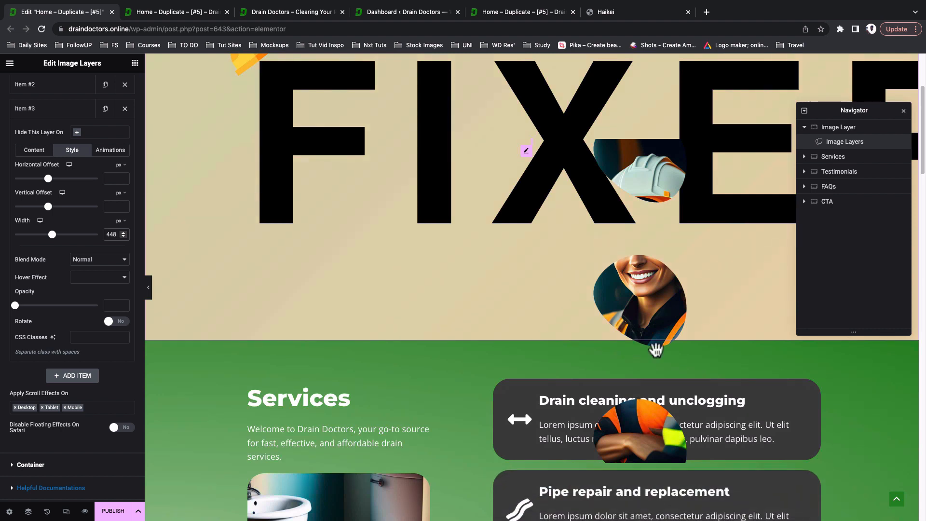
{"action": "scroll", "coordinate": [649, 293], "scroll_direction": "up", "scroll_amount": 2}
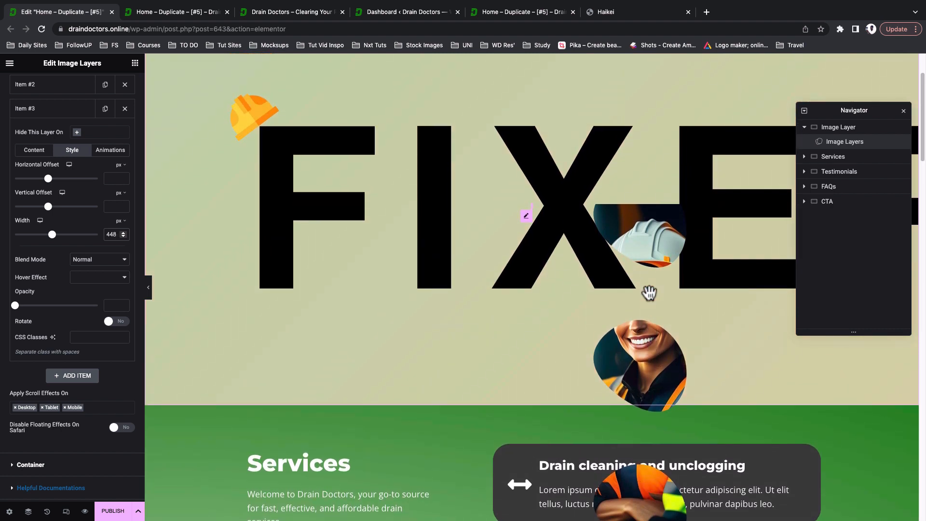
{"action": "scroll", "coordinate": [648, 293], "scroll_direction": "up", "scroll_amount": 3}
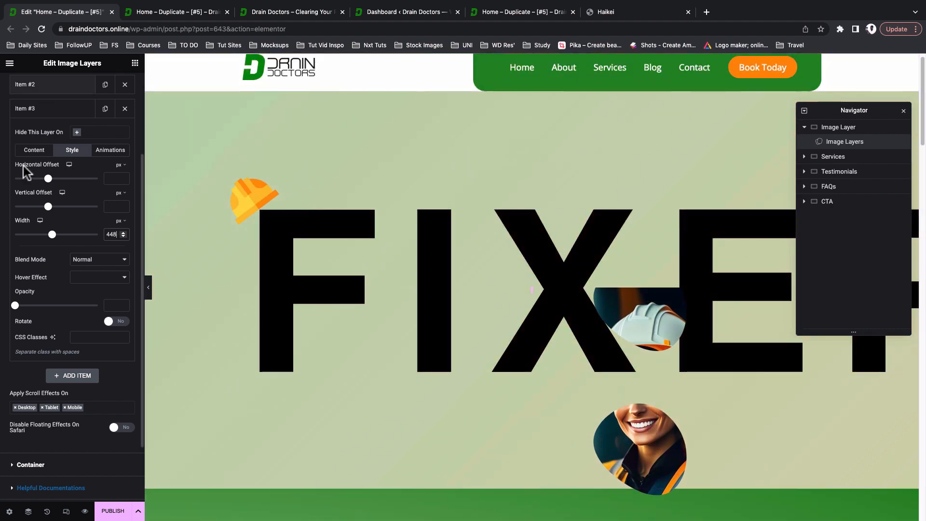
- Change the mask size of the worker photo layer to Cover
{"action": "left_click", "coordinate": [35, 152]}
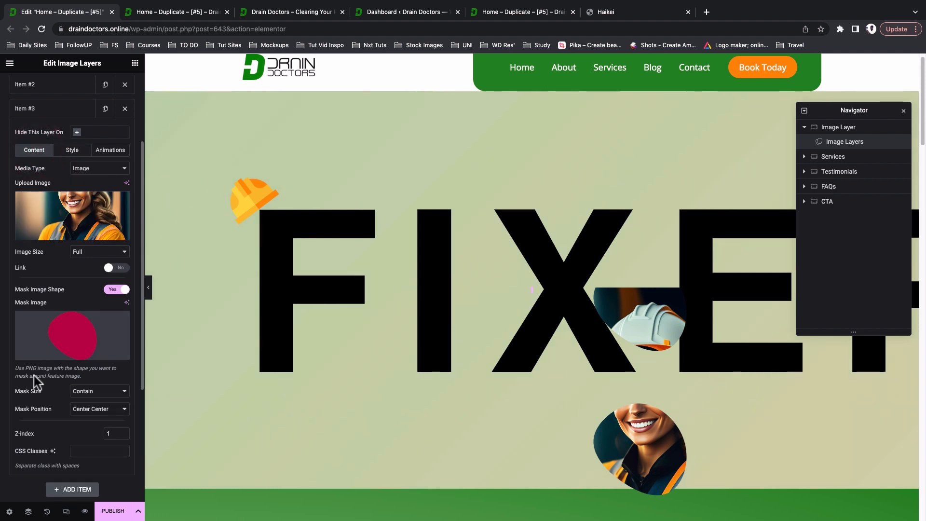
{"action": "left_click", "coordinate": [94, 393]}
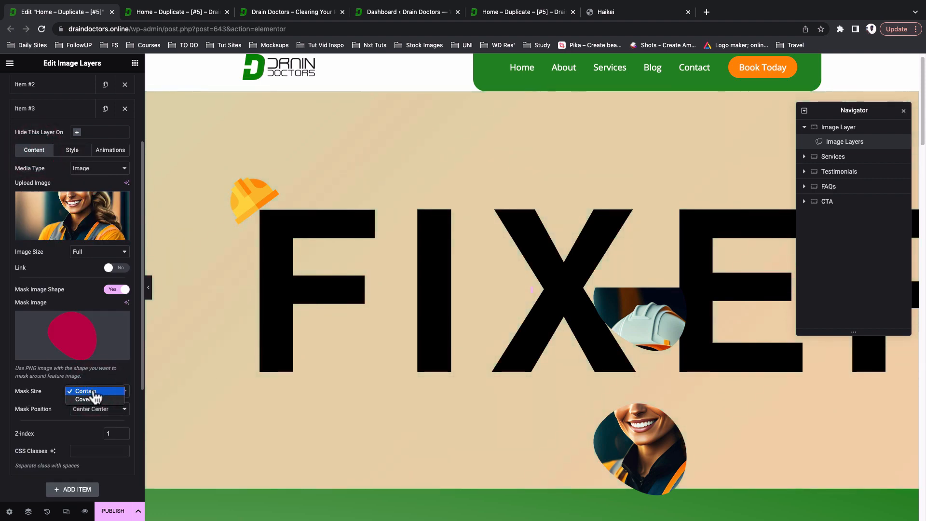
{"action": "left_click", "coordinate": [90, 400]}
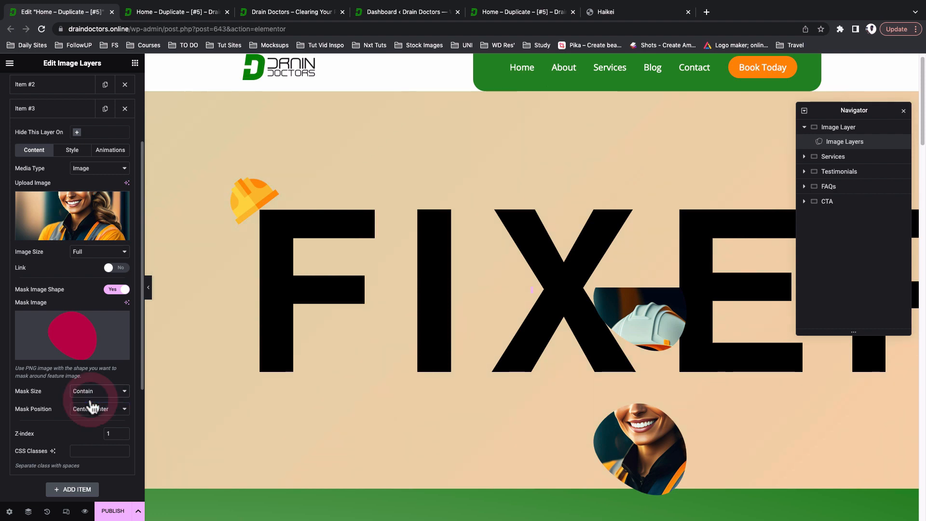
- Move the worker photo up over the FIXERS lettering, with a horizontal offset of 55 px and a vertical offset of -280 px
{"action": "scroll", "coordinate": [628, 455], "scroll_direction": "down", "scroll_amount": 3}
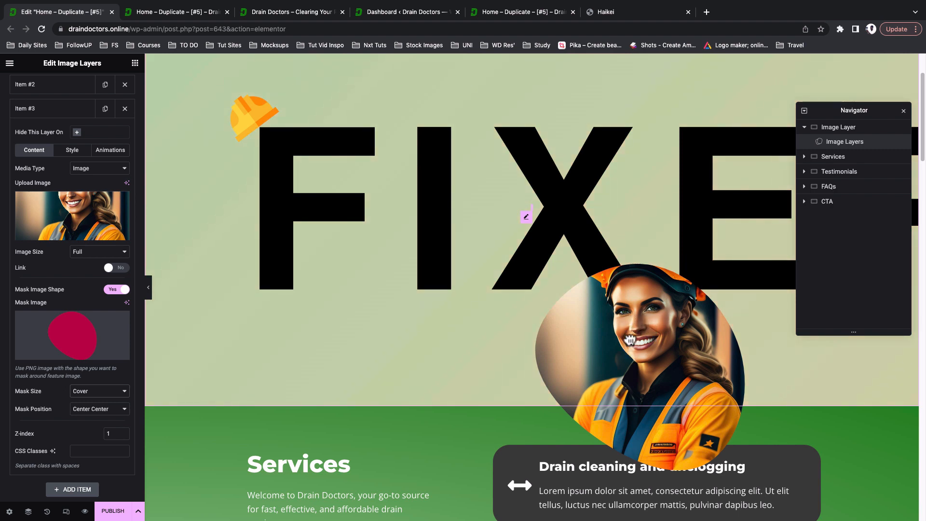
{"action": "left_click_drag", "start_coordinate": [630, 341], "coordinate": [671, 236]}
{"action": "double_click", "coordinate": [108, 297]}
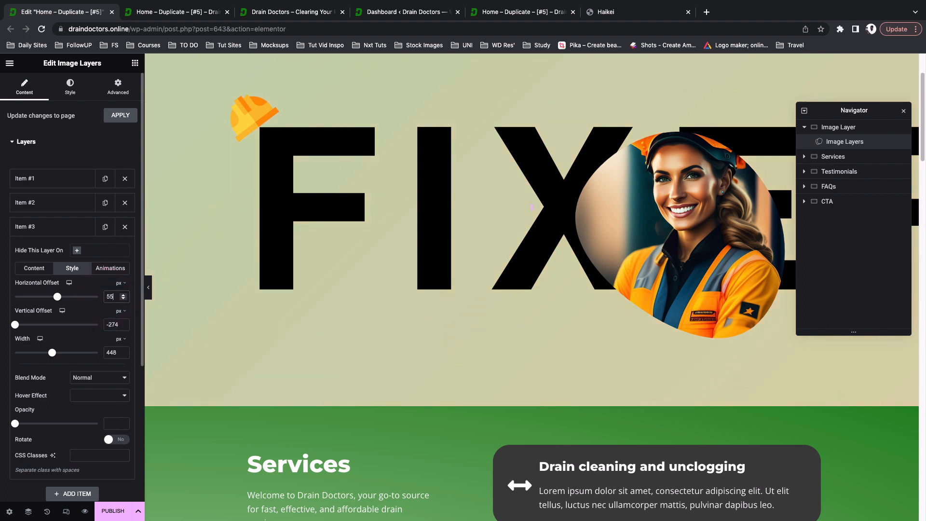
{"action": "left_click", "coordinate": [111, 325]}
{"action": "key", "text": "shift+Right"}
{"action": "key", "text": "shift+Right"}
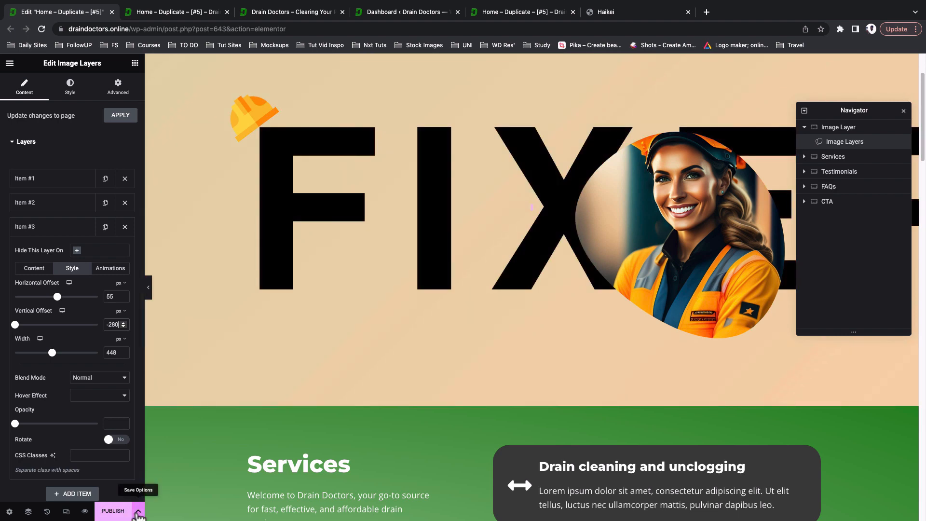
- Preview the hero with the masked worker photo, compare it with the finished reference page and return to the editor
{"action": "left_click", "coordinate": [86, 511]}
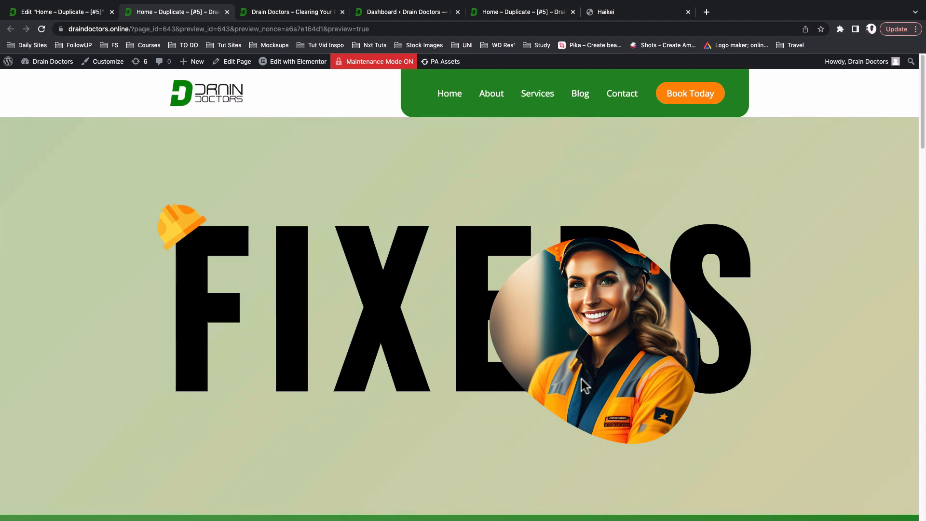
{"action": "left_click", "coordinate": [521, 15]}
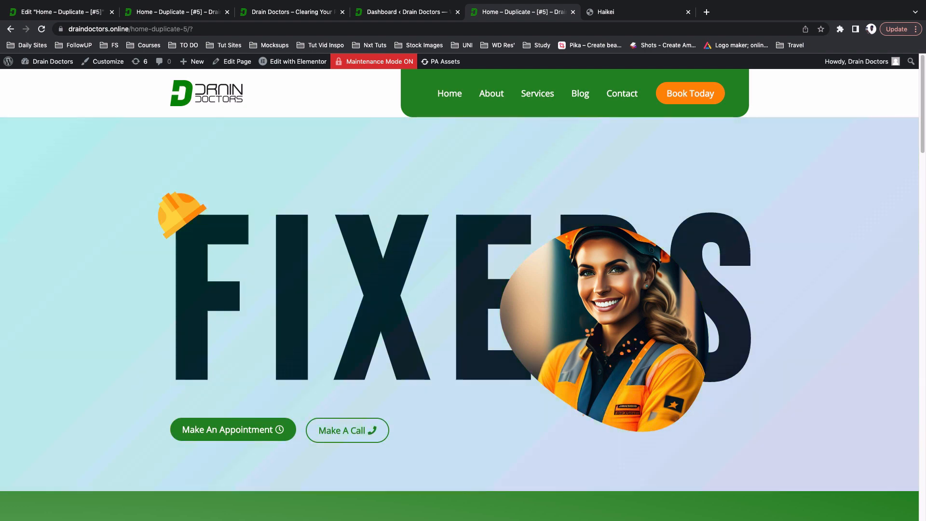
{"action": "left_click", "coordinate": [48, 10]}
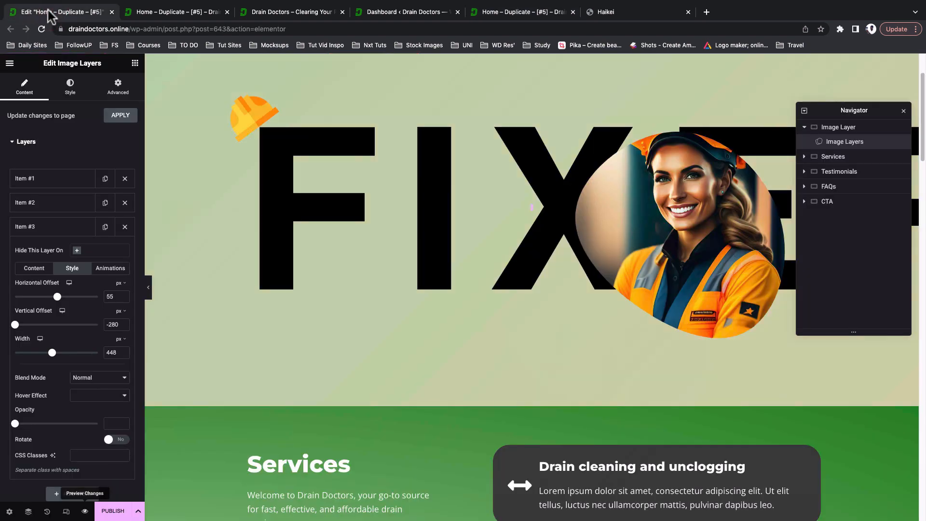
- Add a fourth layer to the Image Layers widget with Lottie Animation as its media type
{"action": "left_click", "coordinate": [44, 229]}
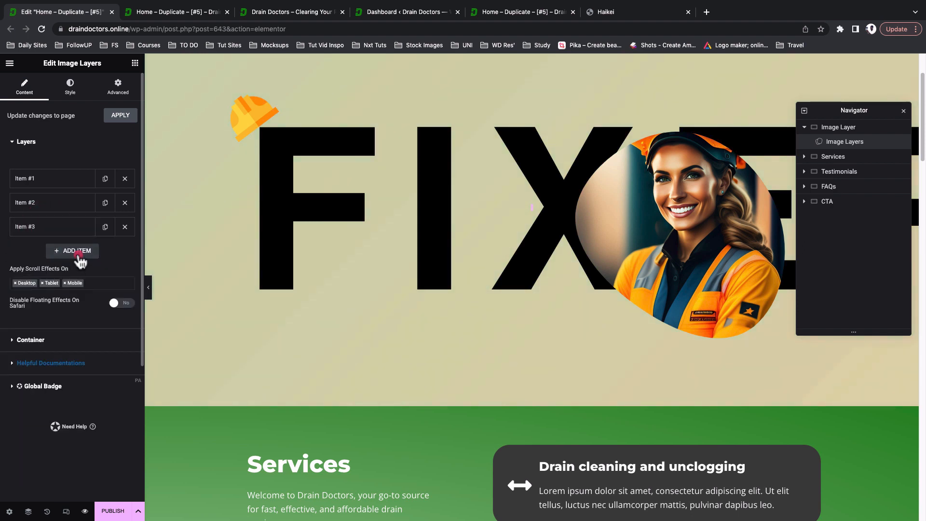
{"action": "left_click", "coordinate": [78, 255]}
{"action": "left_click", "coordinate": [88, 313]}
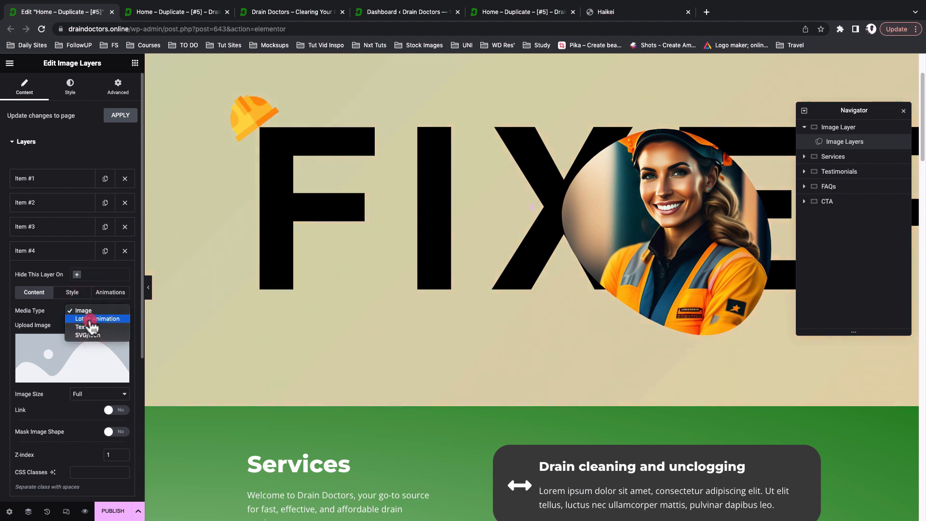
{"action": "left_click", "coordinate": [90, 320]}
{"action": "left_click", "coordinate": [90, 313]}
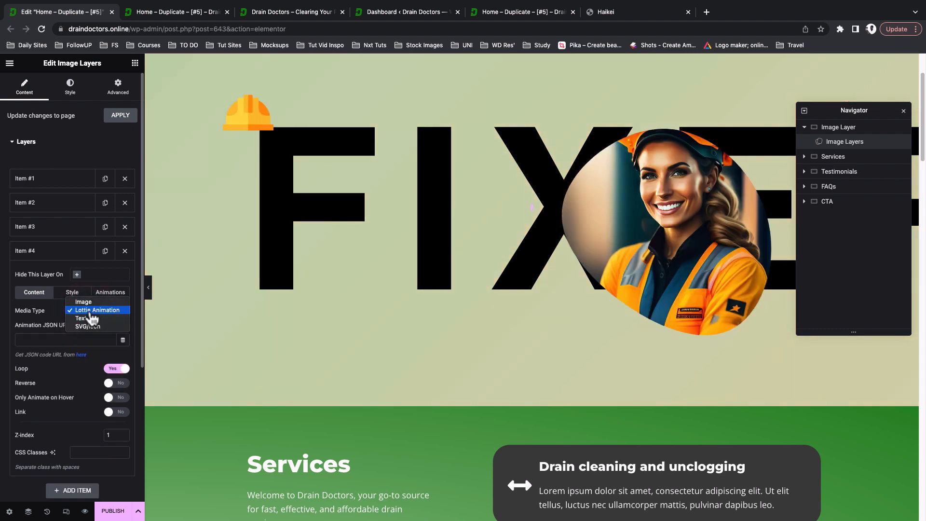
{"action": "left_click", "coordinate": [89, 312]}
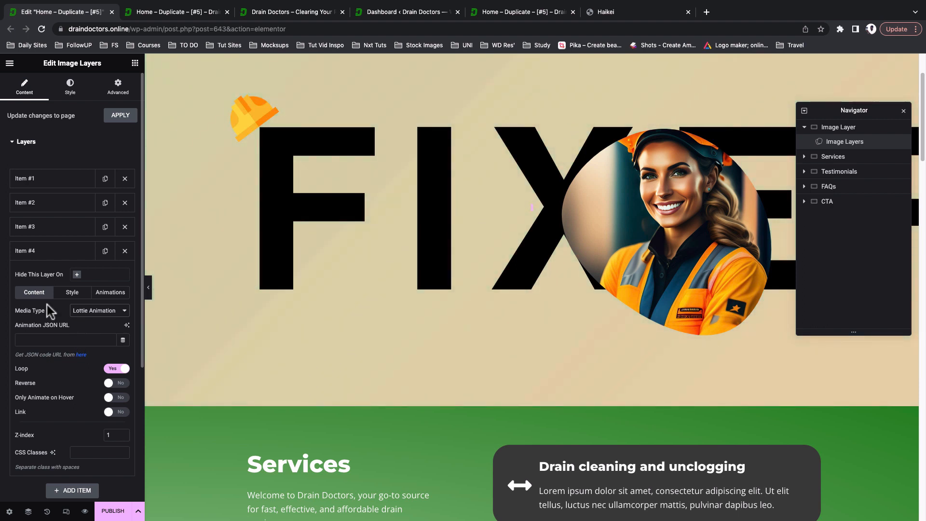
- Open LottieFiles from the layer's JSON code link and search for "water drop" animations
{"action": "left_click", "coordinate": [81, 355]}
{"action": "left_click", "coordinate": [615, 74]}
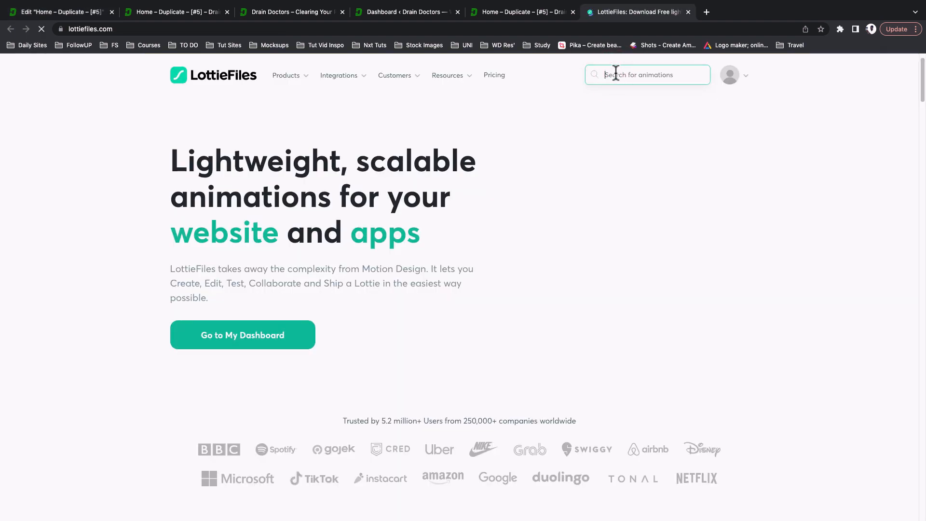
{"action": "type", "text": "water"}
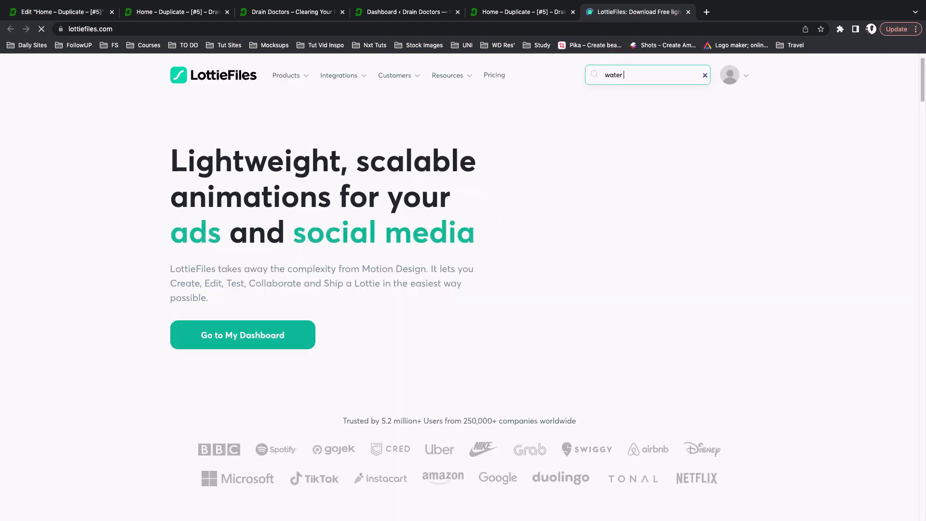
{"action": "type", "text": " drop"}
{"action": "key", "text": "Return"}
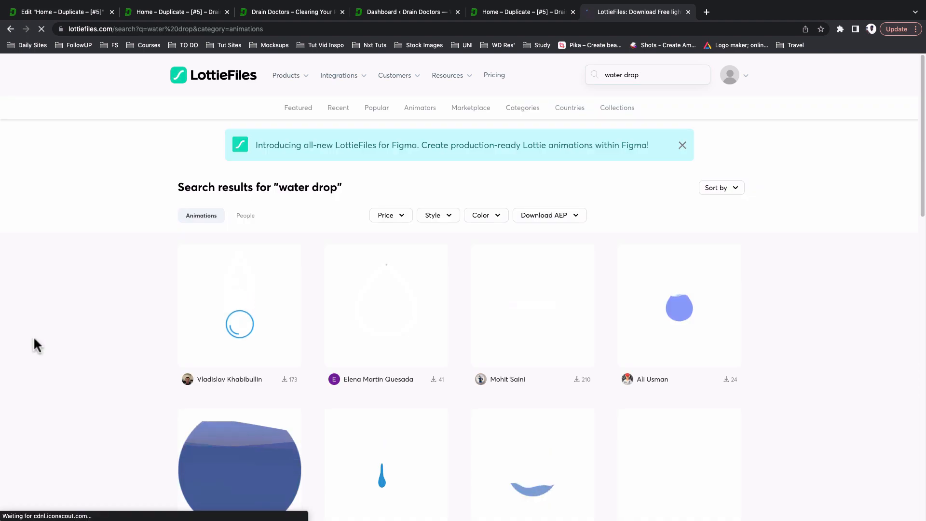
- Browse the water drop results, open the circular "water" animation to view its details and switch back to the hero preview page
{"action": "scroll", "coordinate": [34, 340], "scroll_direction": "down", "scroll_amount": 3}
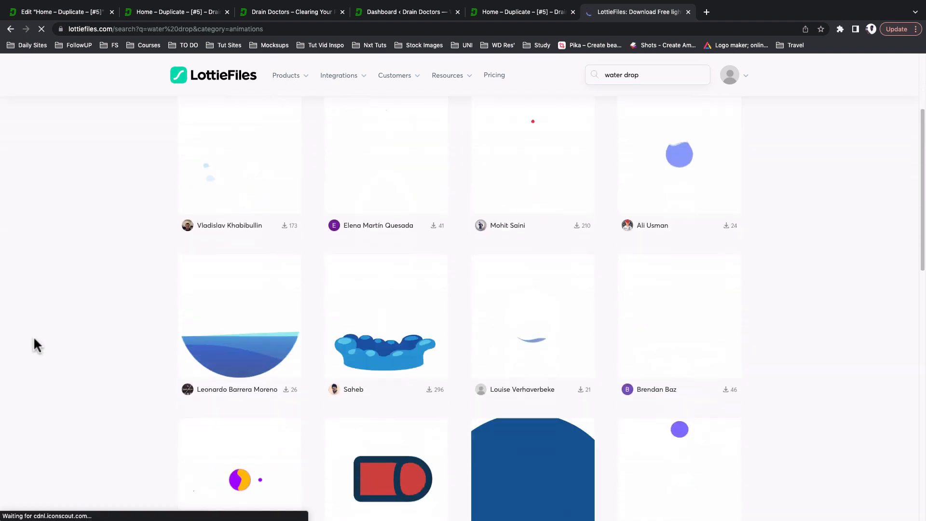
{"action": "scroll", "coordinate": [35, 340], "scroll_direction": "down", "scroll_amount": 5}
{"action": "scroll", "coordinate": [34, 340], "scroll_direction": "up", "scroll_amount": 2}
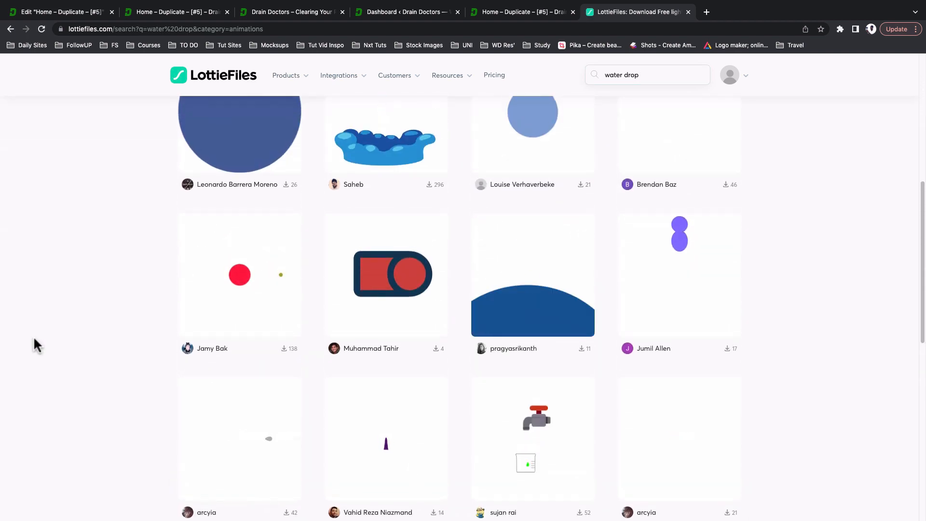
{"action": "scroll", "coordinate": [35, 340], "scroll_direction": "up", "scroll_amount": 1}
{"action": "scroll", "coordinate": [34, 340], "scroll_direction": "up", "scroll_amount": 3}
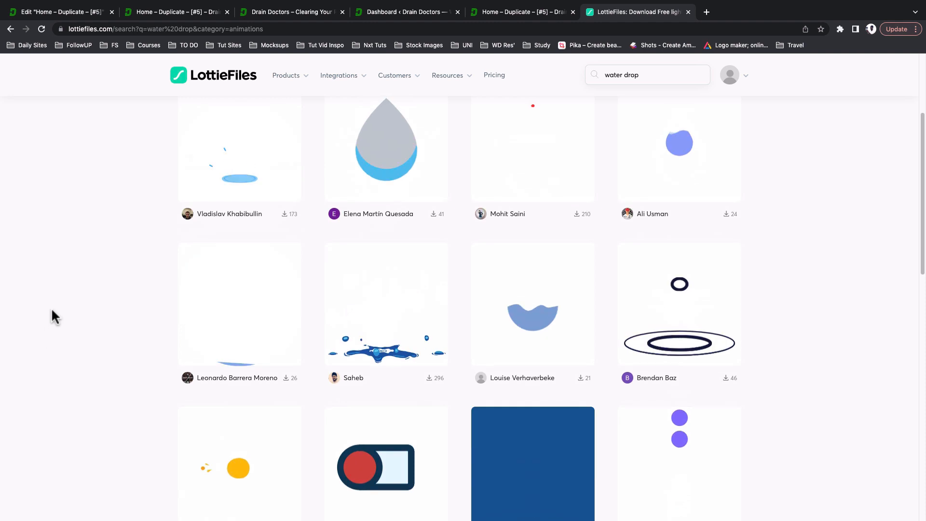
{"action": "left_click", "coordinate": [242, 310]}
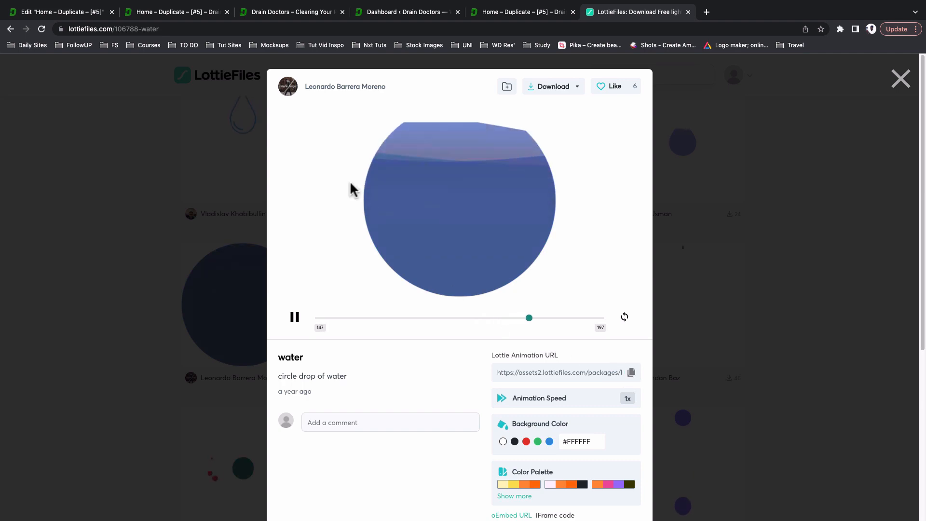
{"action": "left_click", "coordinate": [183, 12]}
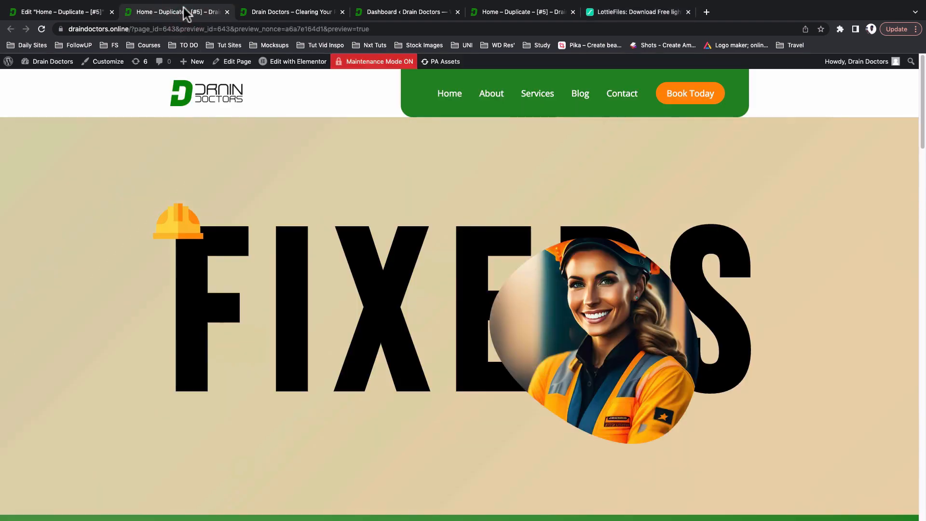
- Return to the editor and paste the lf20_ichebfyt.json address as the fourth layer's animation JSON URL
{"action": "left_click", "coordinate": [87, 13]}
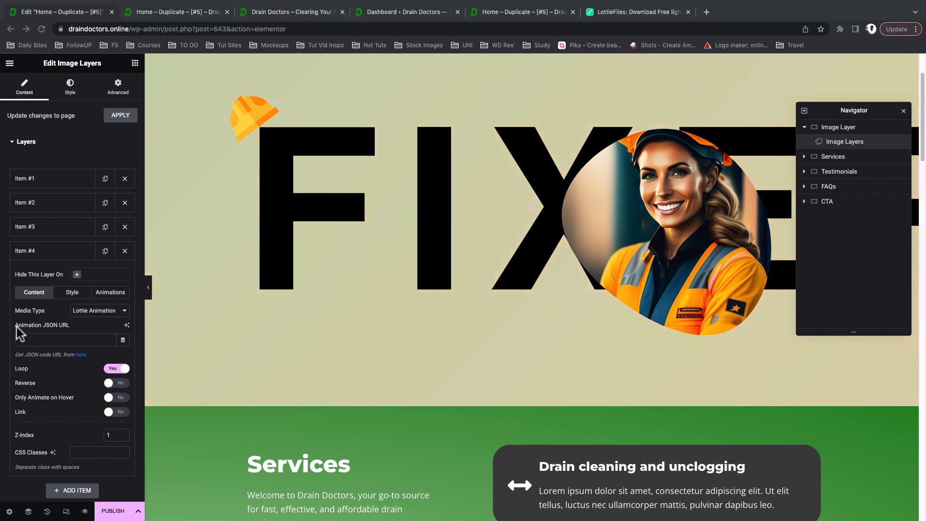
{"action": "left_click", "coordinate": [92, 340]}
{"action": "key", "text": "super+v"}
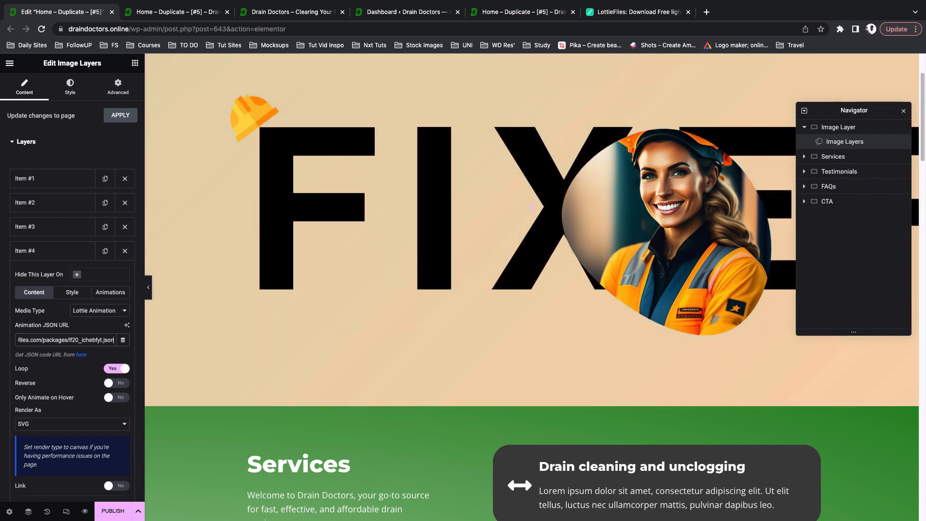
{"action": "key", "text": "super+Tab"}
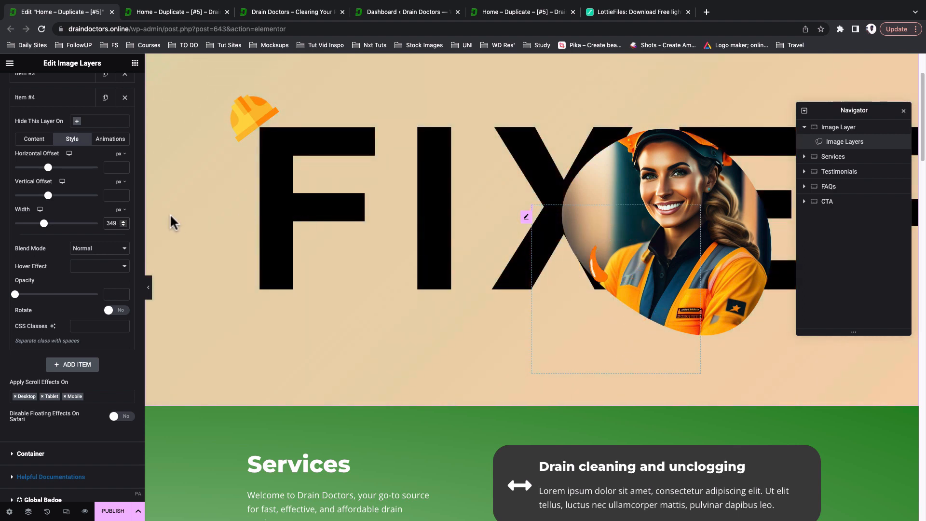
- Size the Lottie layer to 349 px wide and offset it 79 px horizontally and -14 px vertically
{"action": "left_click", "coordinate": [114, 195]}
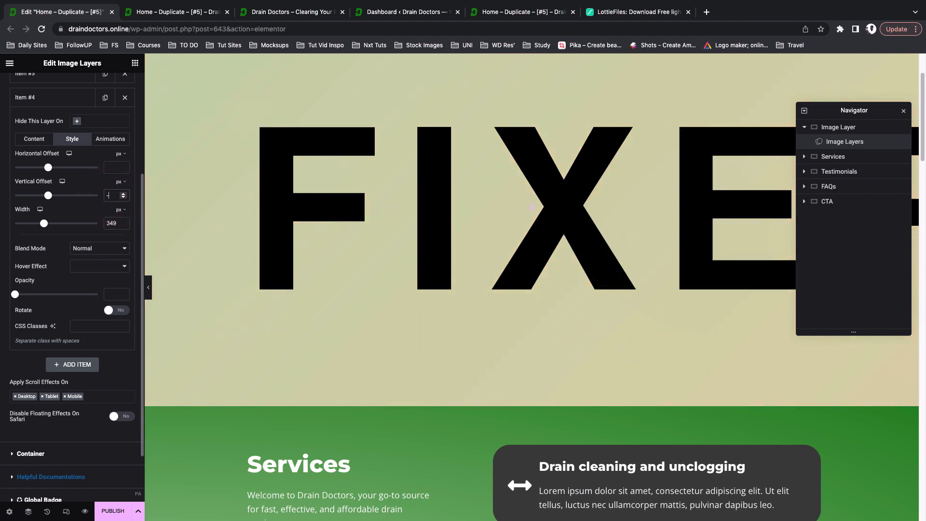
{"action": "left_click", "coordinate": [112, 166]}
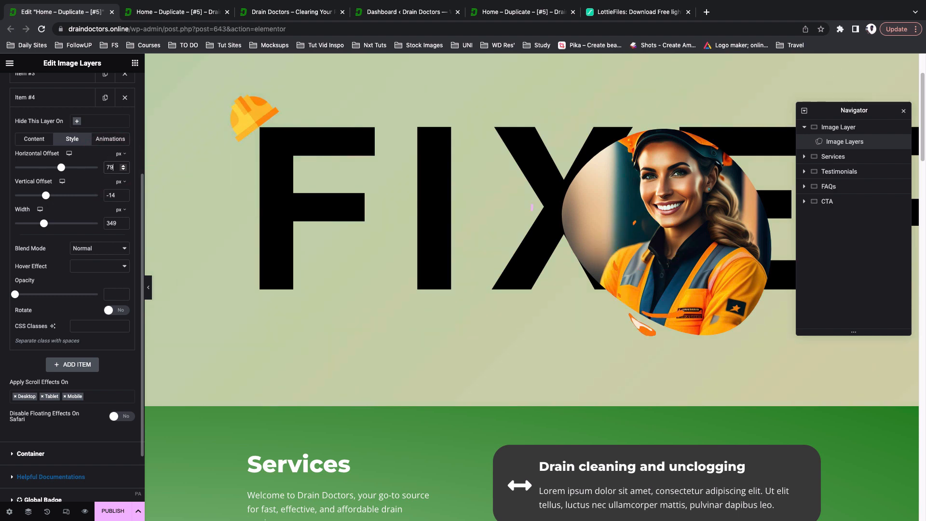
{"action": "left_click", "coordinate": [110, 196]}
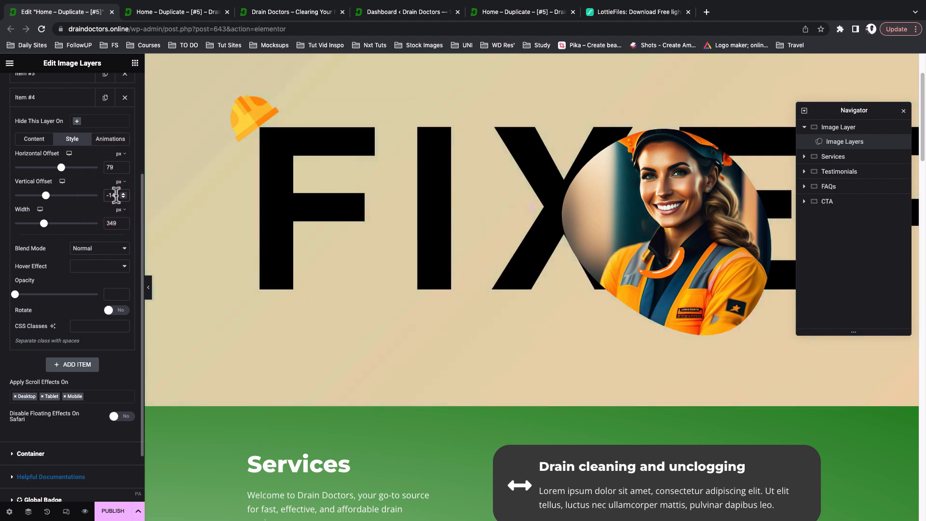
{"action": "left_click_drag", "start_coordinate": [116, 195], "coordinate": [93, 203]}
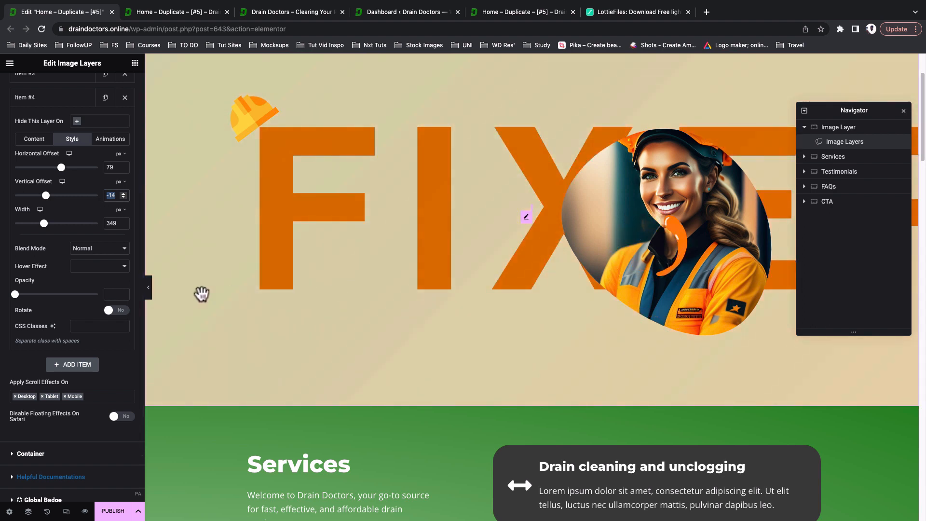
- Enable rotation for the Lottie layer and set it to -107 degrees
{"action": "left_click", "coordinate": [120, 311]}
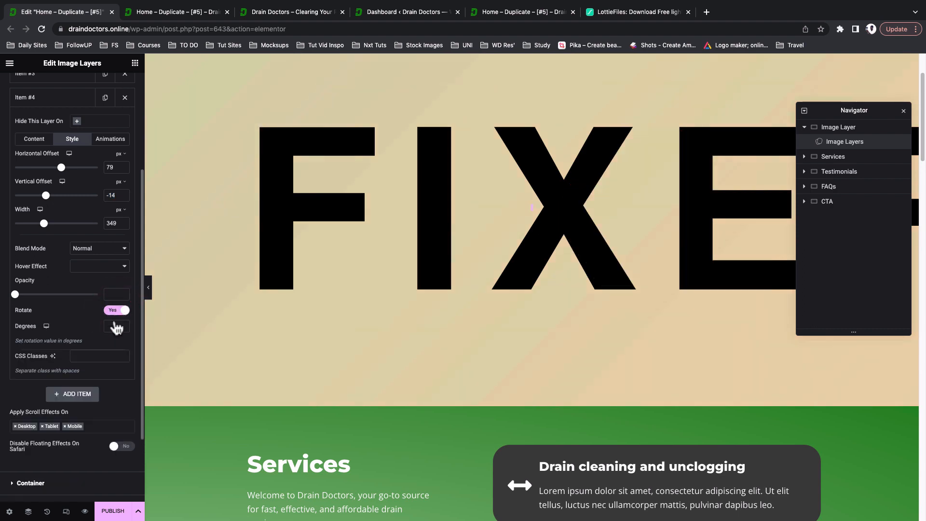
{"action": "left_click", "coordinate": [116, 326]}
{"action": "type", "text": "-"}
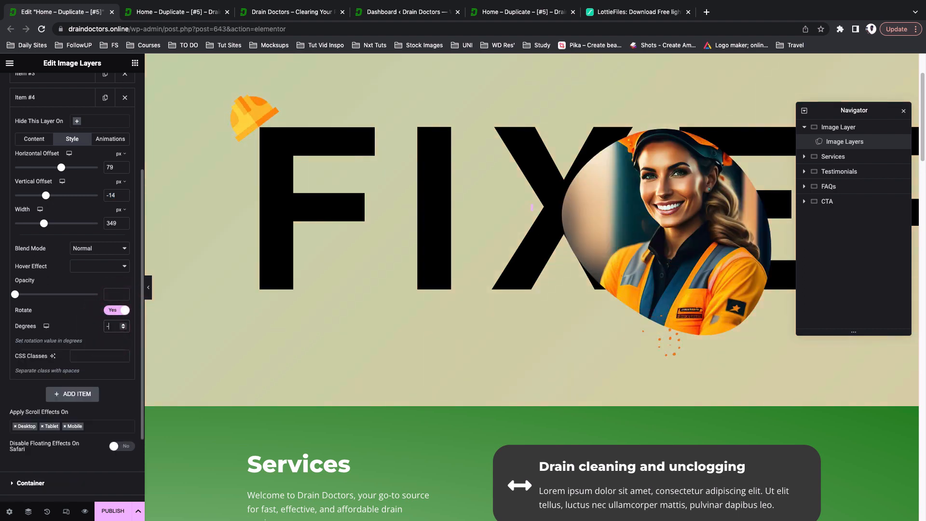
{"action": "type", "text": "107"}
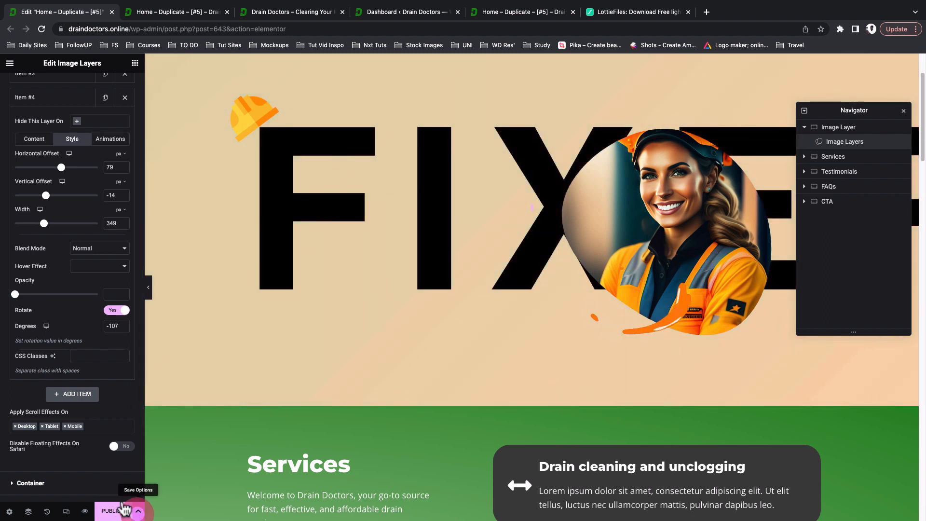
- Save the page as a draft, compare its preview with the finished reference and the live home page, and return to the editor
{"action": "left_click", "coordinate": [138, 512]}
{"action": "left_click", "coordinate": [92, 470]}
{"action": "left_click", "coordinate": [161, 18]}
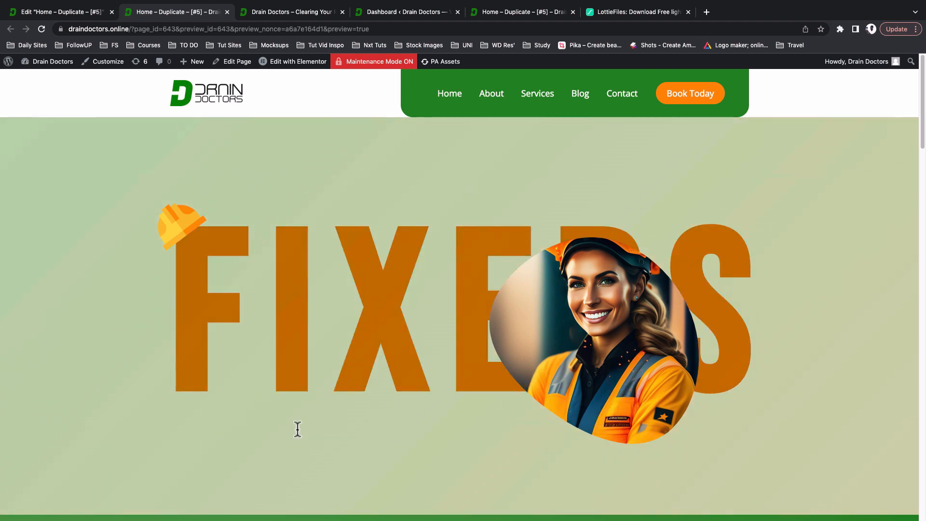
{"action": "left_click", "coordinate": [525, 13]}
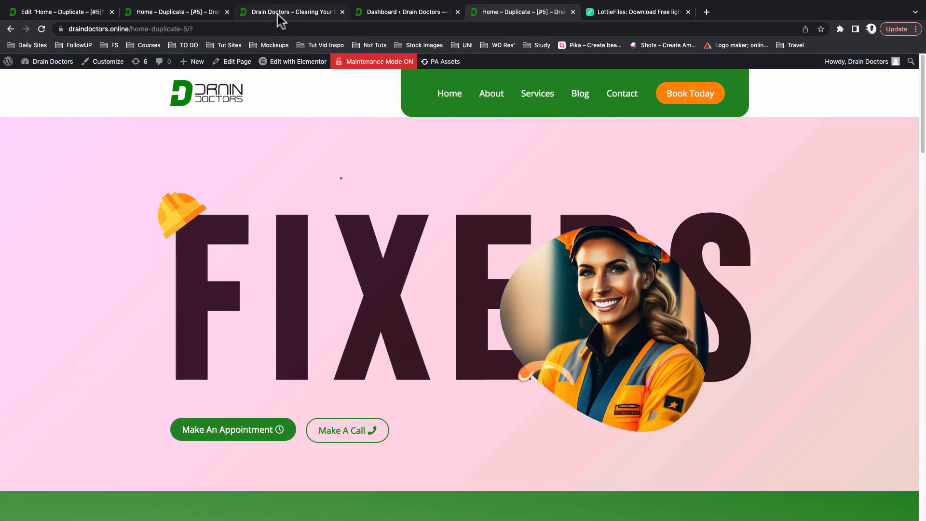
{"action": "left_click", "coordinate": [278, 15]}
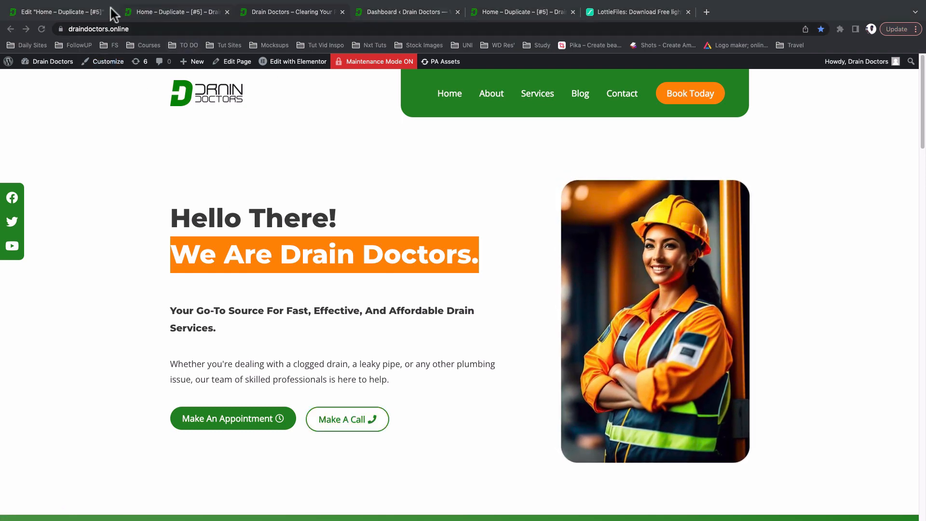
{"action": "left_click", "coordinate": [95, 15]}
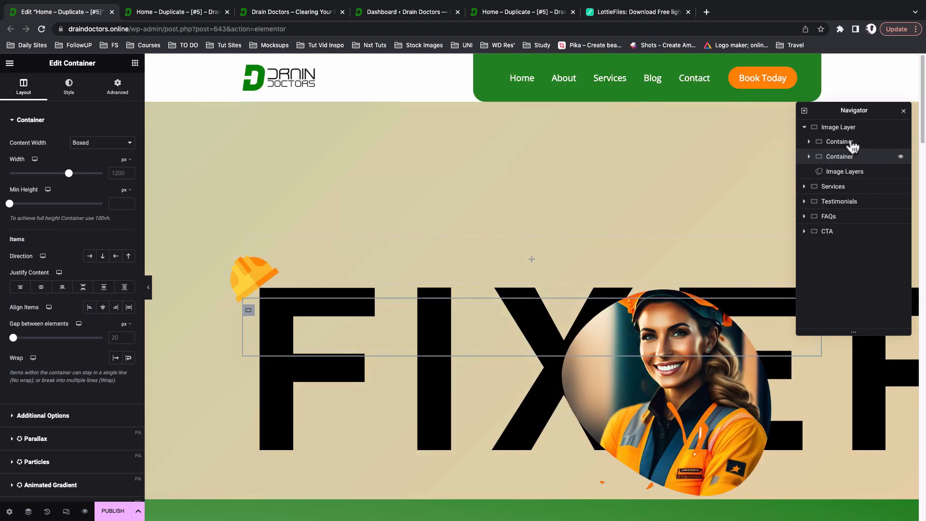
- Rename the first container nested in the Image Layer section as Layers and move the Image Layers widget into it
{"action": "left_click", "coordinate": [853, 142]}
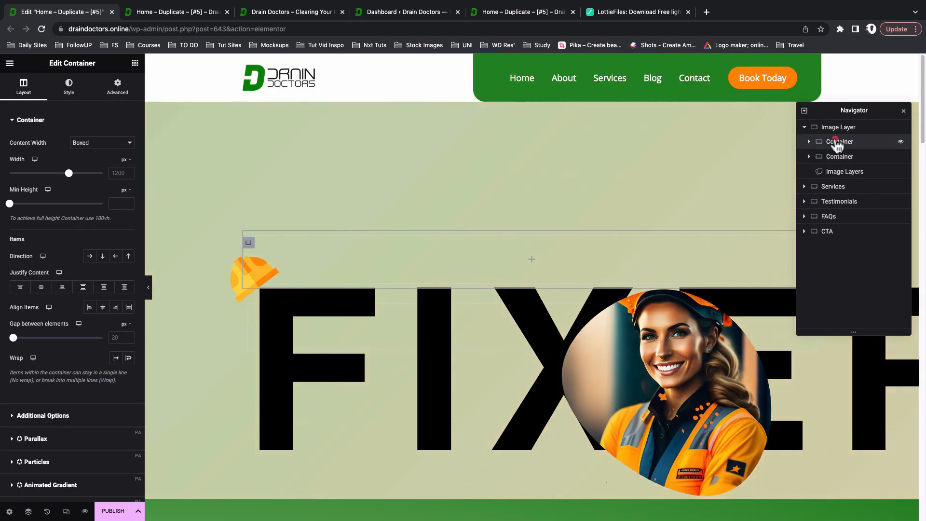
{"action": "double_click", "coordinate": [835, 142]}
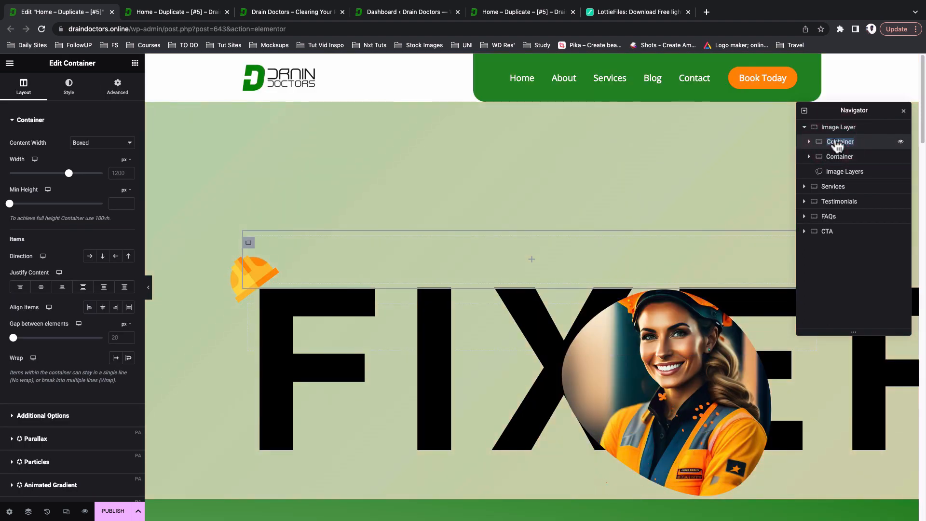
{"action": "type", "text": "Layers"}
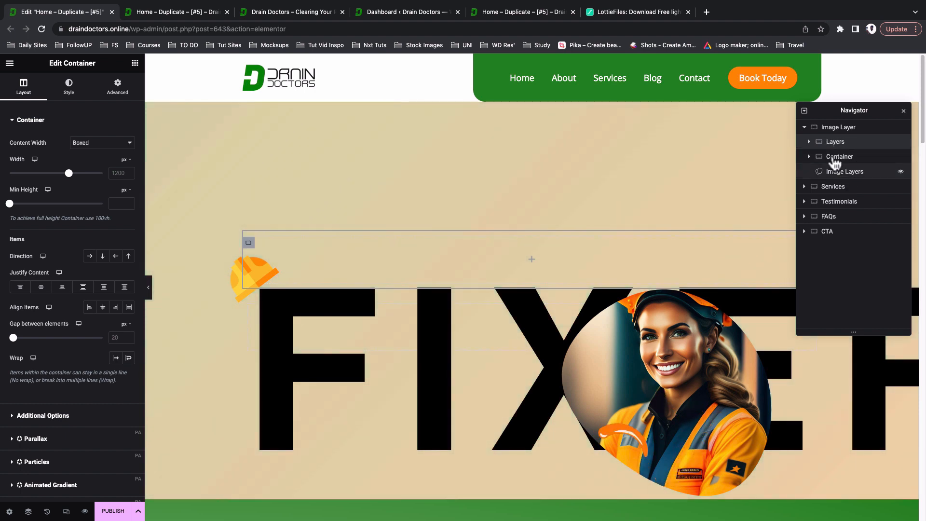
{"action": "left_click", "coordinate": [809, 141]}
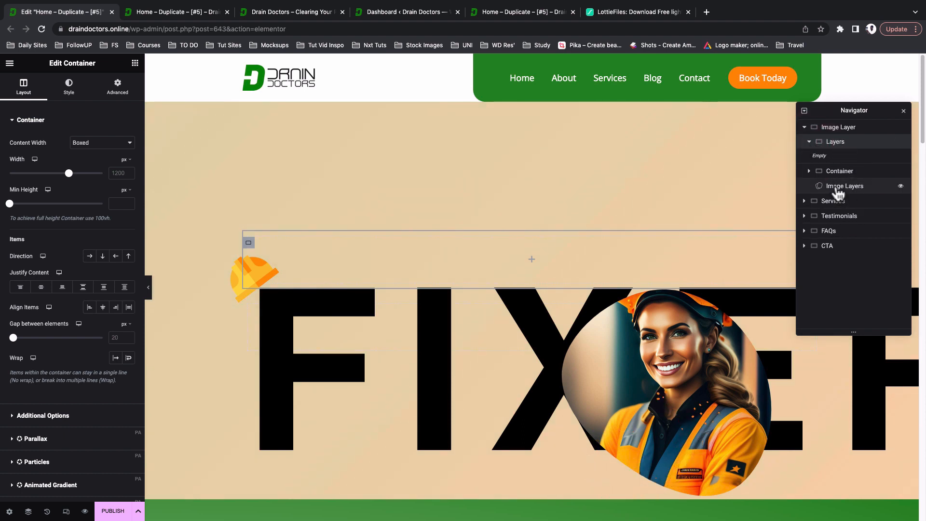
{"action": "left_click_drag", "start_coordinate": [847, 155], "coordinate": [852, 148]}
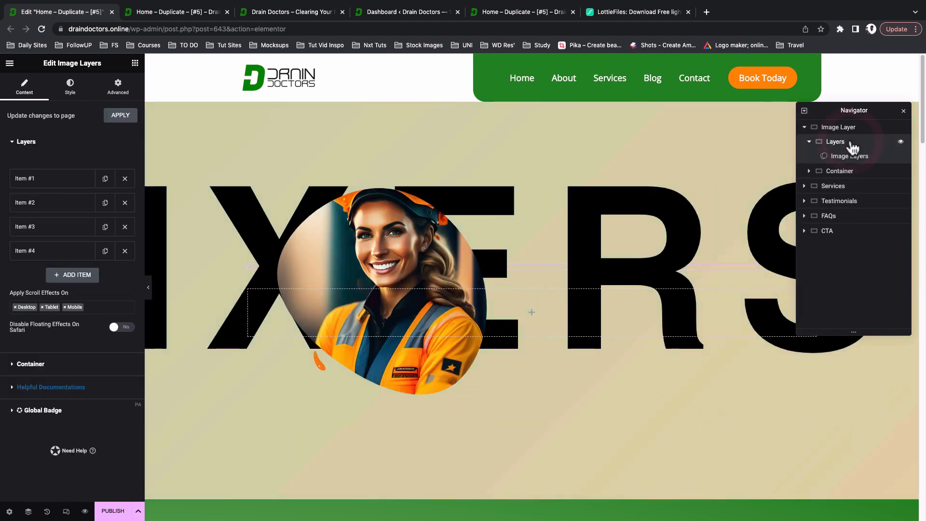
- Centre the Layers container's content with both Justify Content and Align Items
{"action": "left_click", "coordinate": [852, 147]}
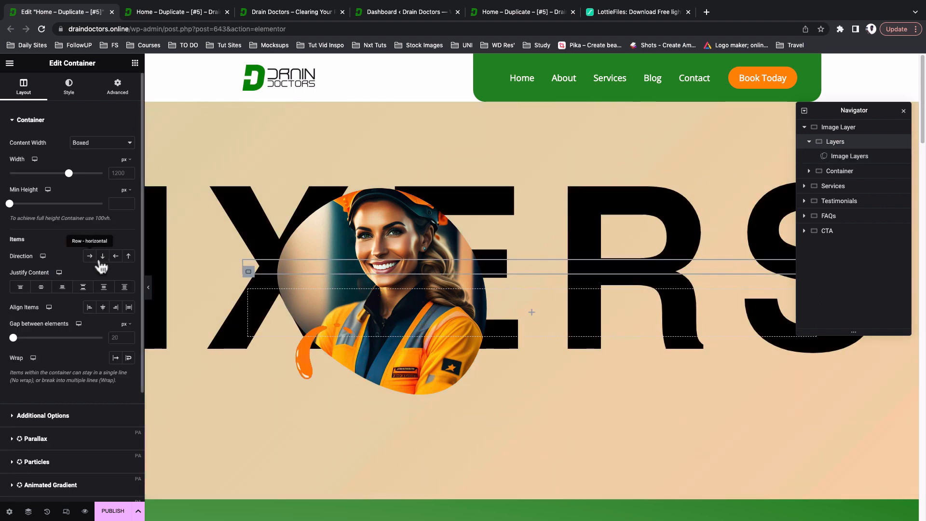
{"action": "left_click", "coordinate": [41, 287]}
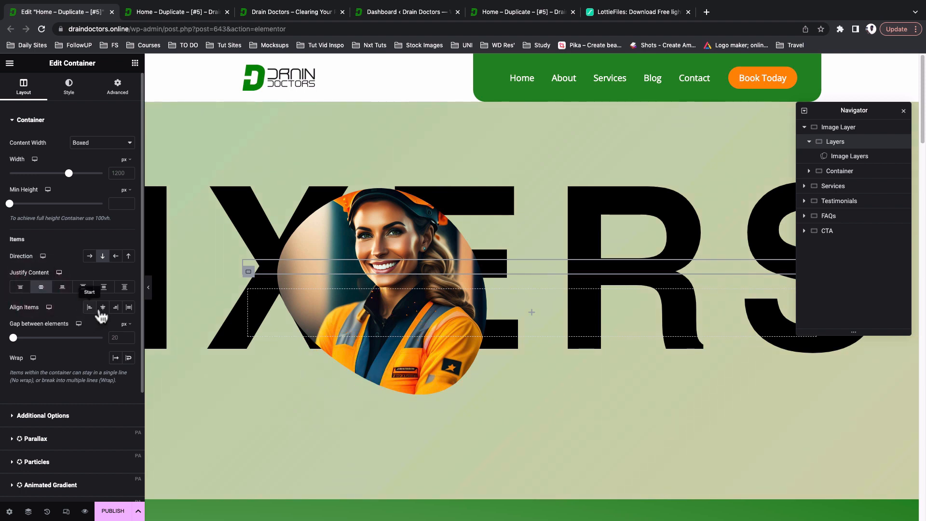
{"action": "left_click", "coordinate": [101, 309]}
- Make the second nested container a horizontal row named Buttons that holds the Make An Appointment and Make A Call buttons
{"action": "left_click", "coordinate": [854, 171]}
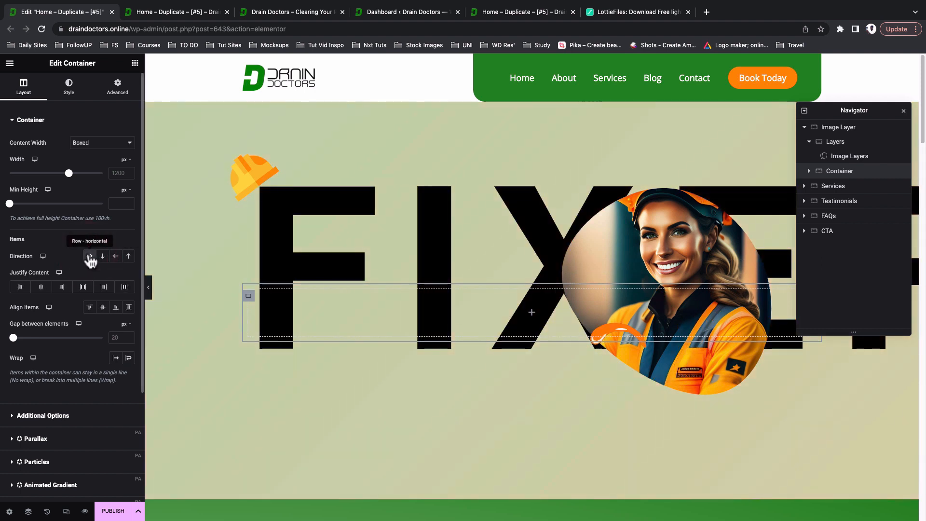
{"action": "left_click", "coordinate": [90, 257]}
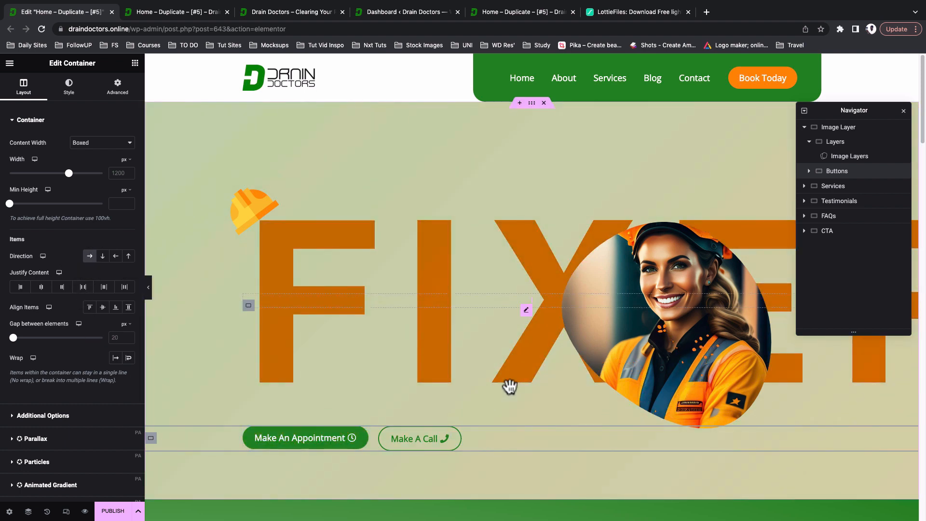
{"action": "scroll", "coordinate": [485, 390], "scroll_direction": "down", "scroll_amount": 1}
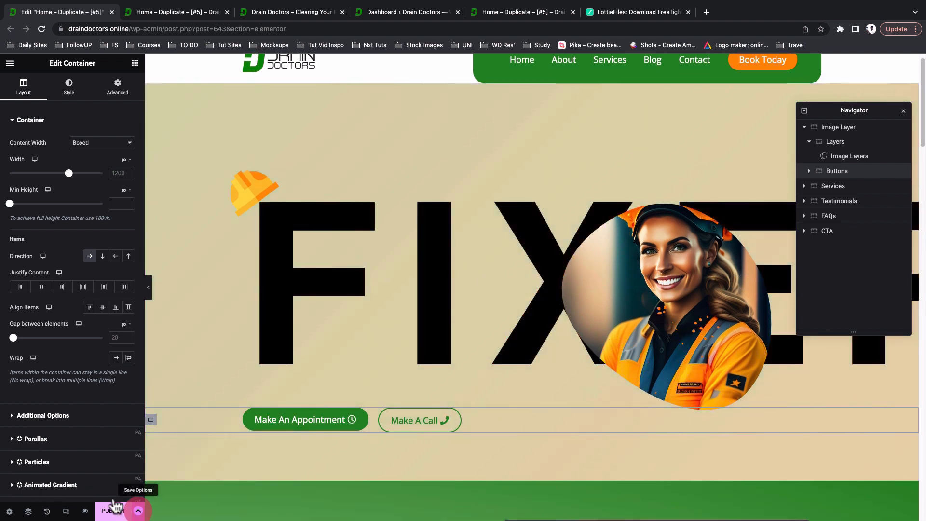
- Save the draft, check the hero with its two buttons in the page preview and return to the editor
{"action": "left_click", "coordinate": [138, 511]}
{"action": "left_click", "coordinate": [69, 469]}
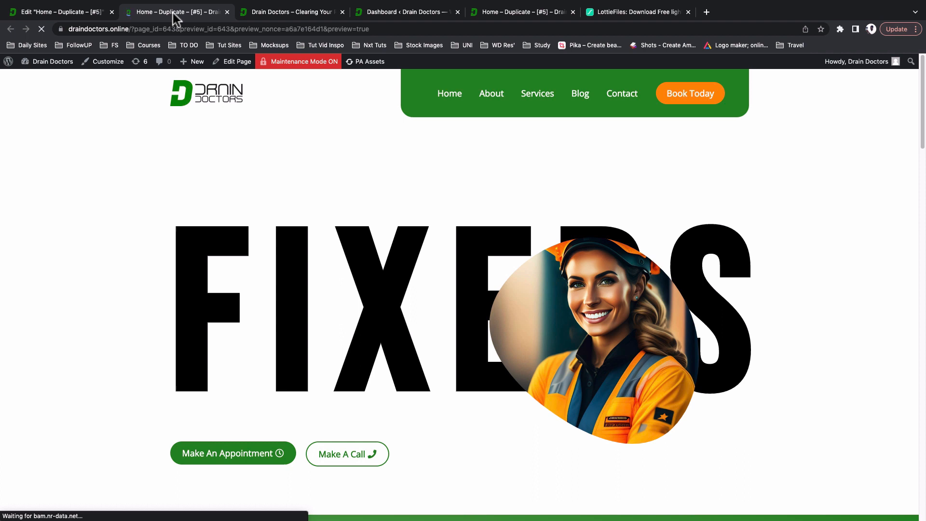
{"action": "left_click", "coordinate": [173, 13]}
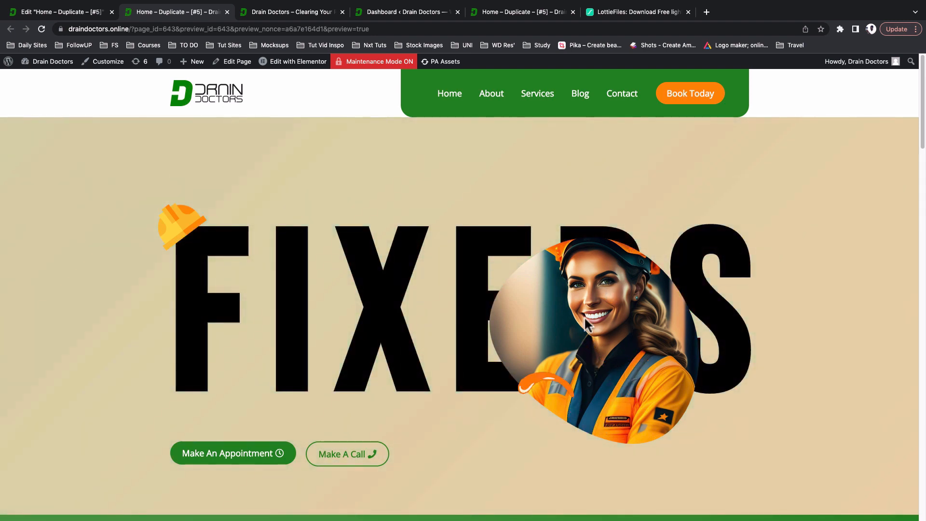
{"action": "scroll", "coordinate": [577, 373], "scroll_direction": "down", "scroll_amount": 2}
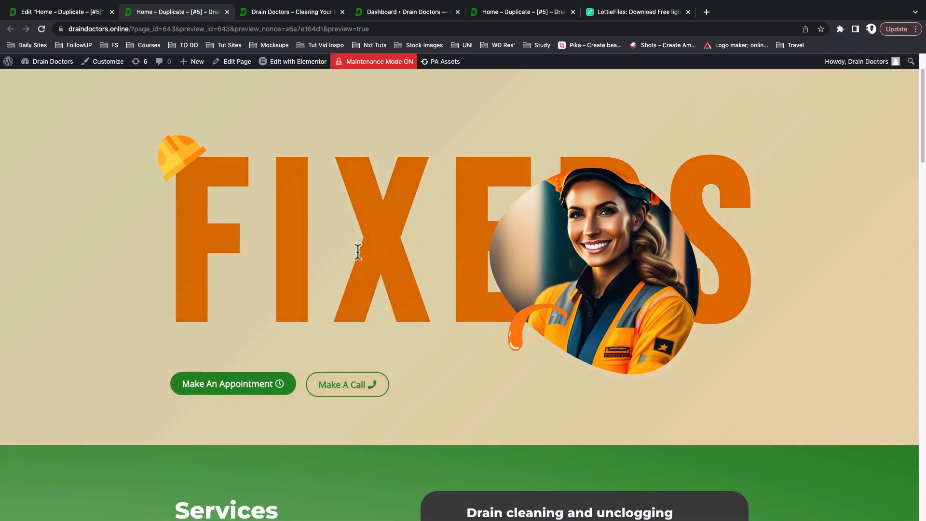
{"action": "scroll", "coordinate": [113, 270], "scroll_direction": "up", "scroll_amount": 2}
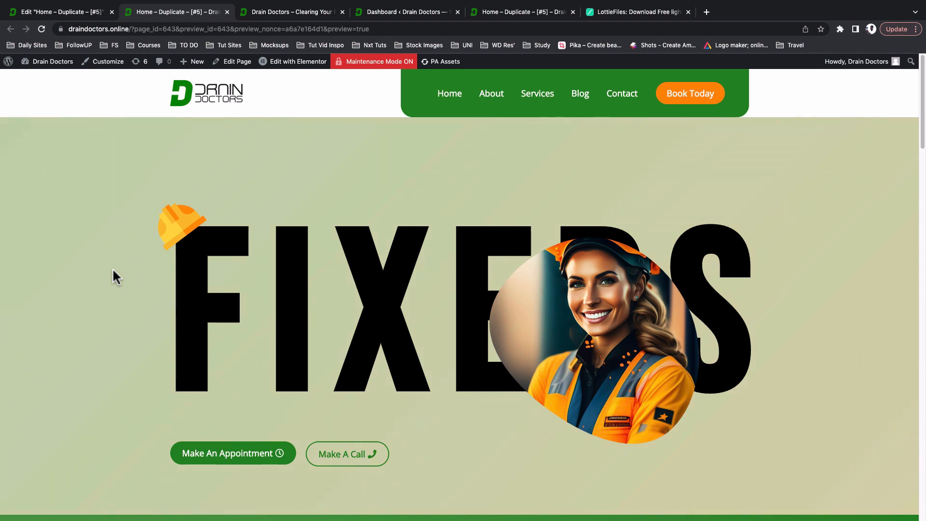
{"action": "left_click", "coordinate": [46, 11]}
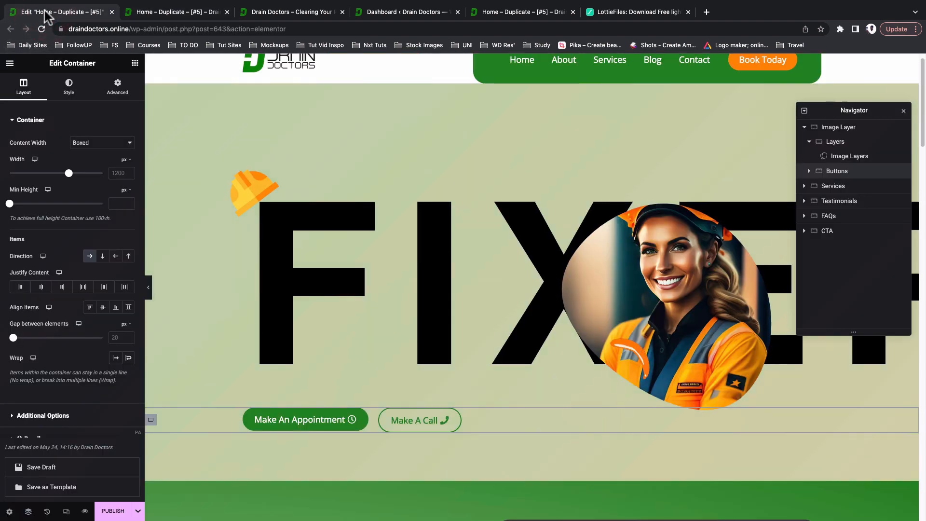
- Switch the editor to the Mobile Portrait view and set the Image Layer container's minimum height to 50 vh
{"action": "left_click", "coordinate": [66, 512]}
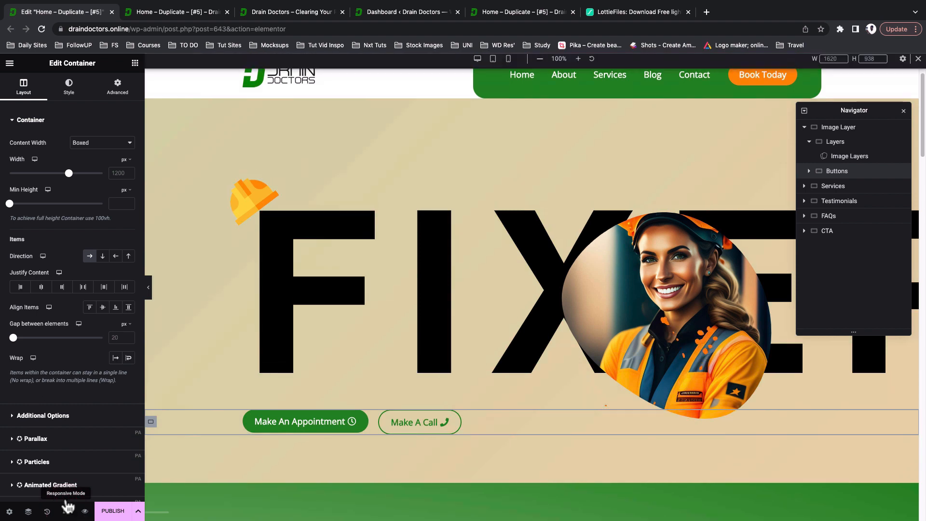
{"action": "left_click", "coordinate": [509, 68]}
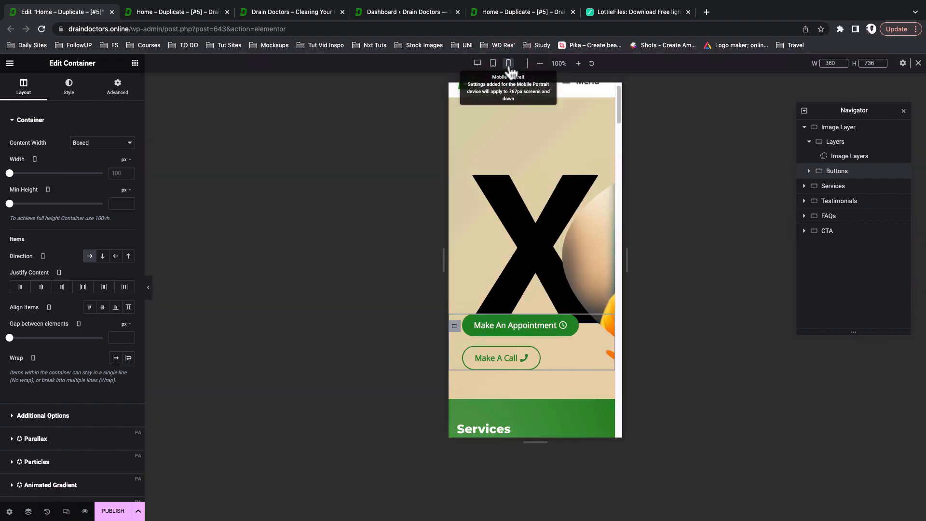
{"action": "left_click", "coordinate": [859, 129]}
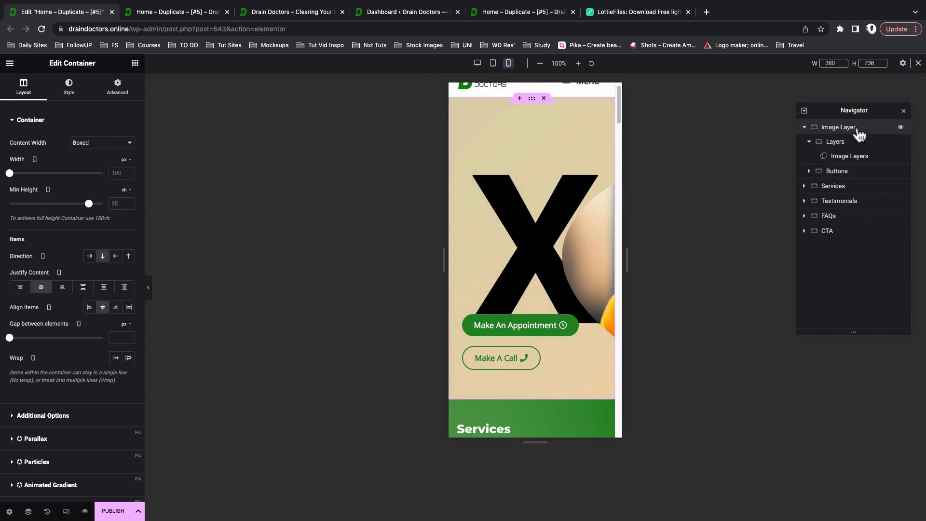
{"action": "left_click", "coordinate": [117, 203]}
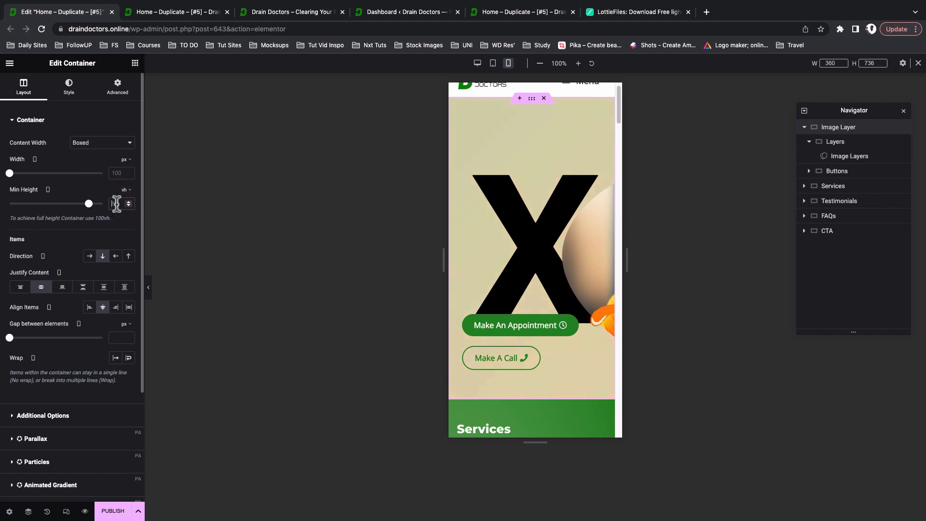
{"action": "type", "text": "50"}
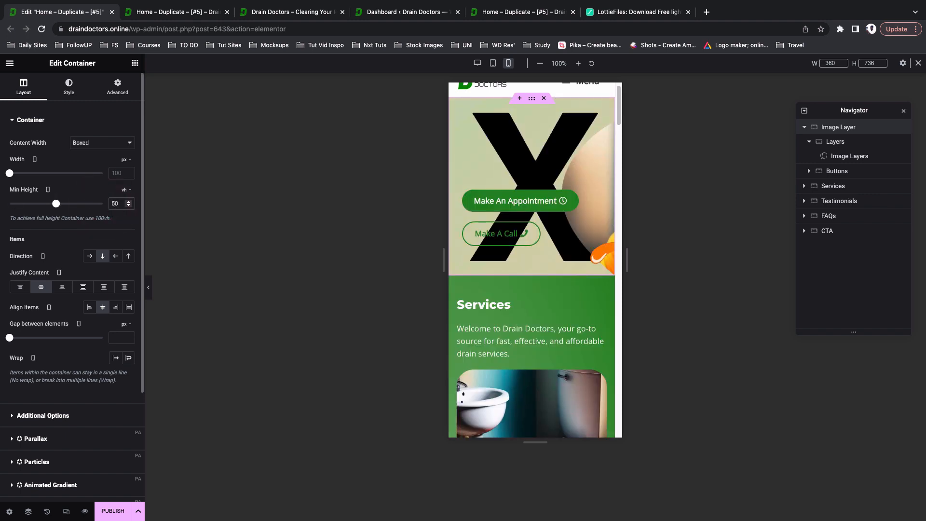
- Set the Fixers text layer (Item #1) of the Image Layers widget to a mobile typography size of 7.2 em
{"action": "left_click", "coordinate": [841, 157]}
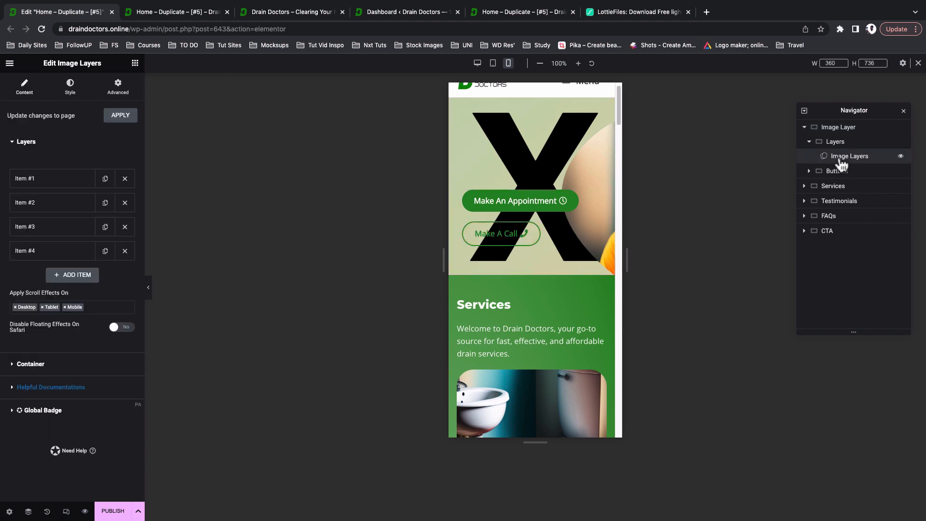
{"action": "left_click", "coordinate": [30, 185]}
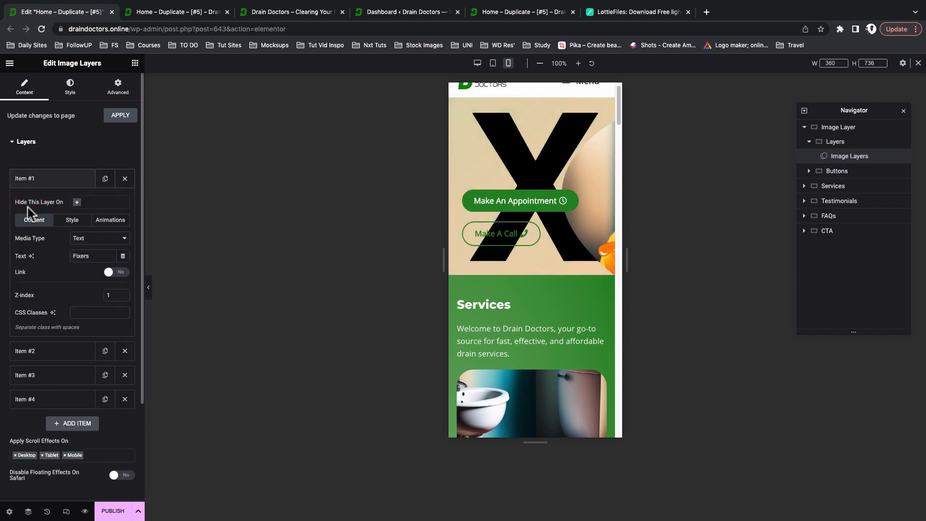
{"action": "left_click", "coordinate": [73, 227]}
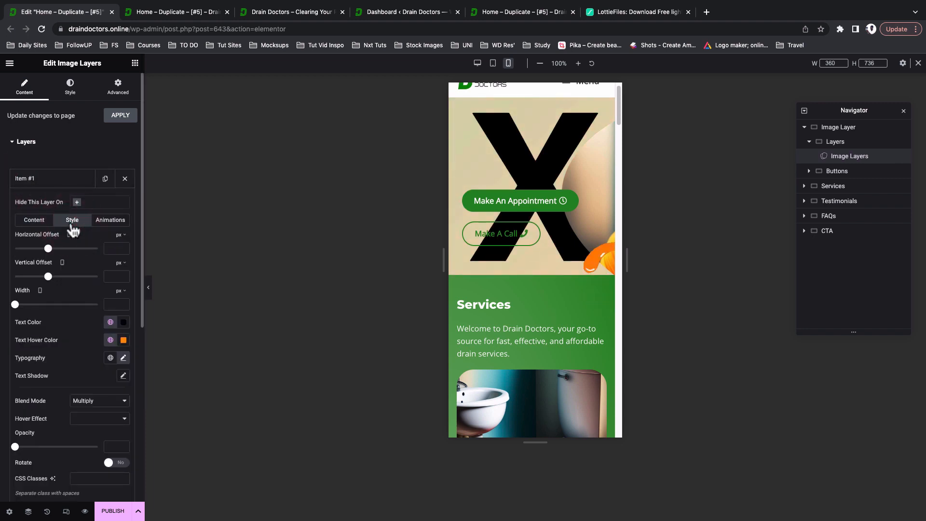
{"action": "scroll", "coordinate": [77, 270], "scroll_direction": "down", "scroll_amount": 4}
{"action": "left_click", "coordinate": [123, 217]}
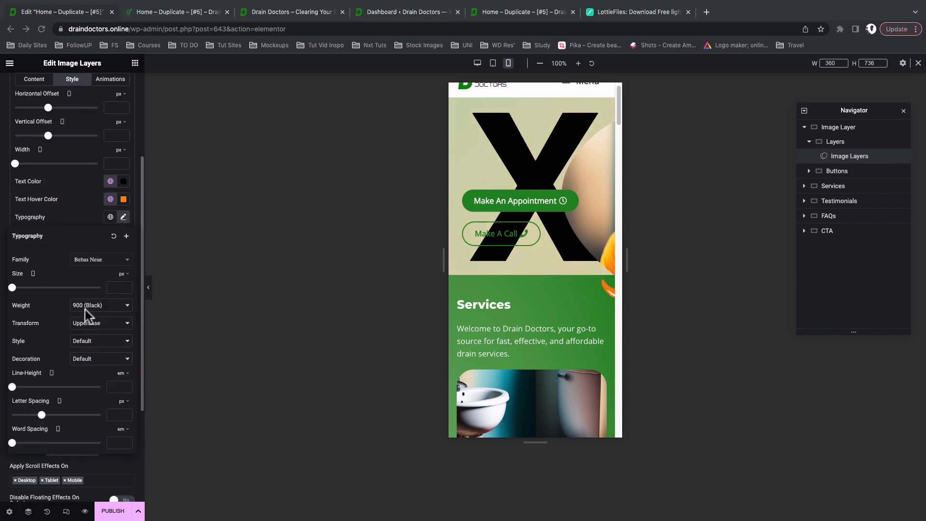
{"action": "left_click", "coordinate": [124, 274]}
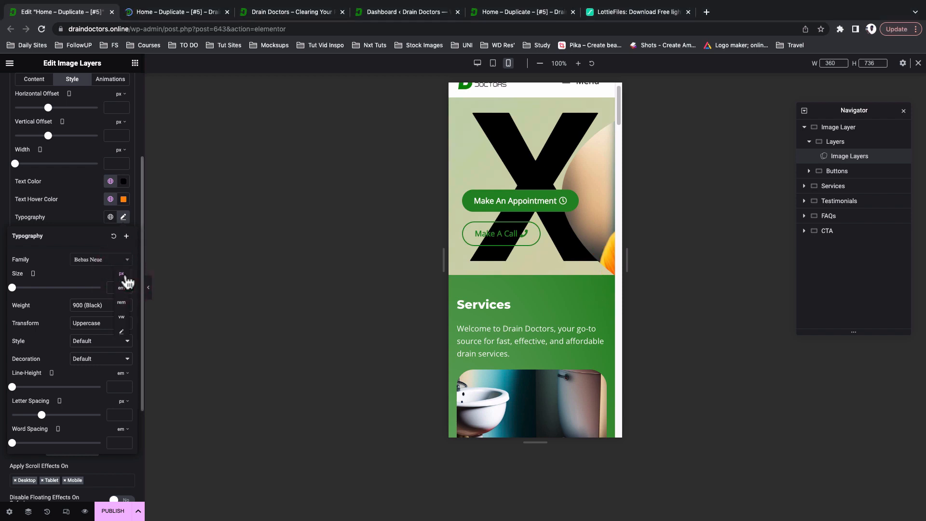
{"action": "left_click", "coordinate": [122, 289]}
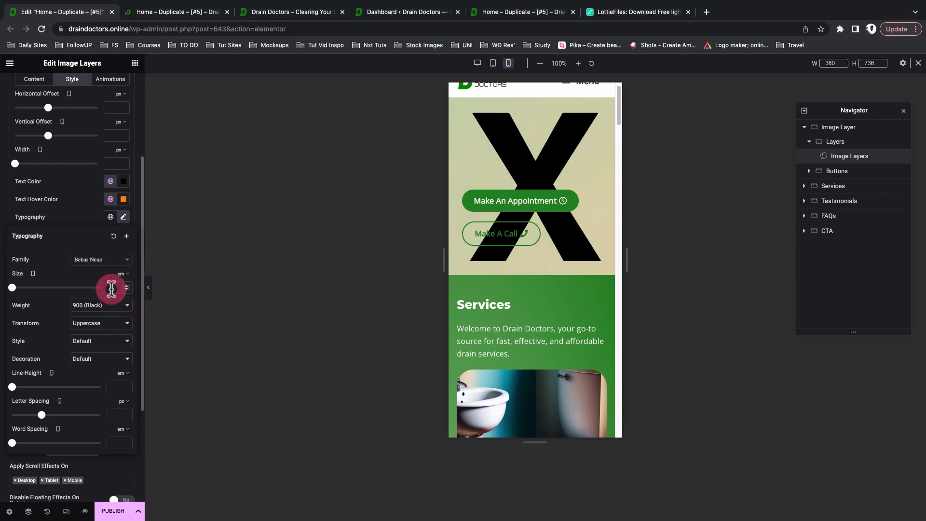
{"action": "type", "text": ".2"}
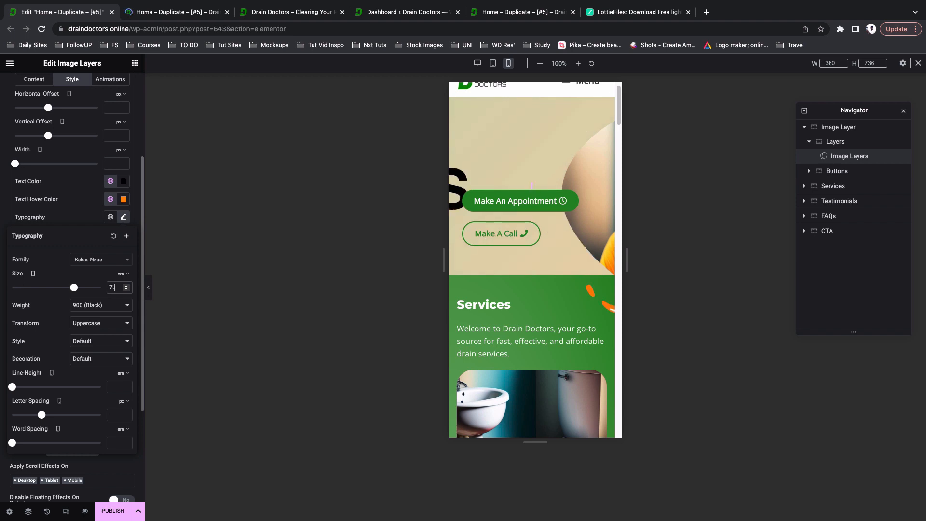
{"action": "left_click", "coordinate": [80, 205]}
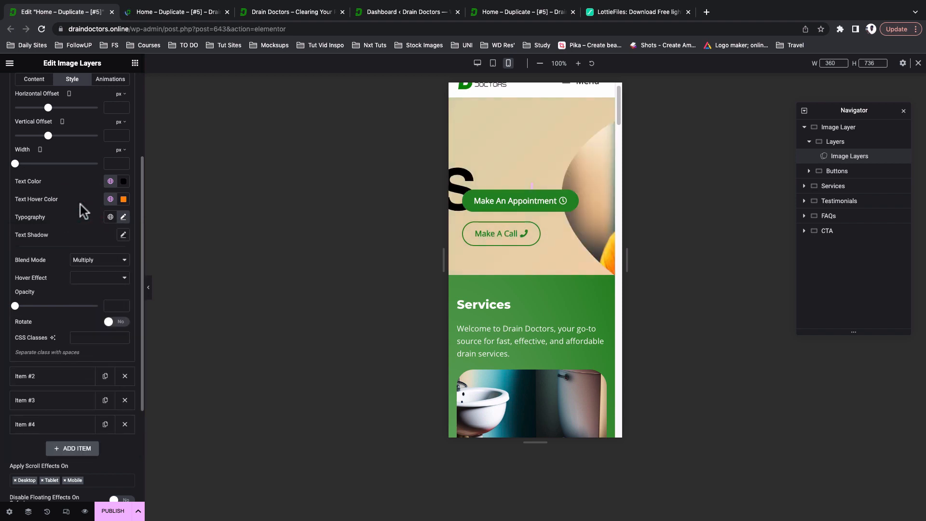
- Position the Fixers text layer for mobile with a horizontal offset of -151 px and a vertical offset of -90 px
{"action": "scroll", "coordinate": [88, 195], "scroll_direction": "up", "scroll_amount": 2}
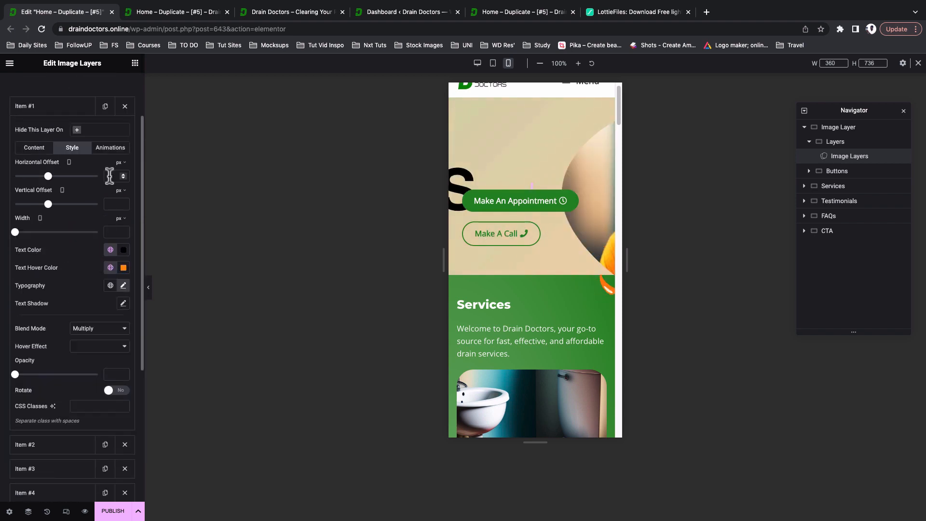
{"action": "left_click", "coordinate": [110, 176]}
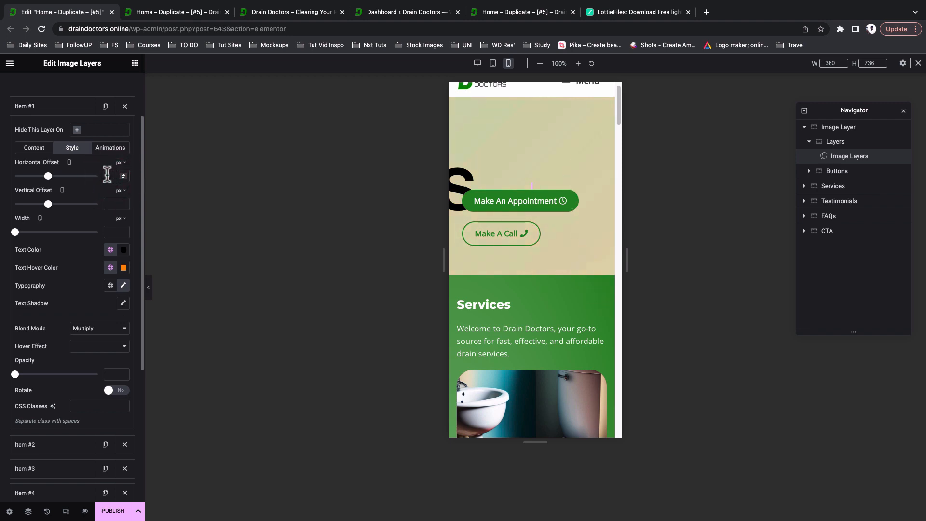
{"action": "type", "text": "-151"}
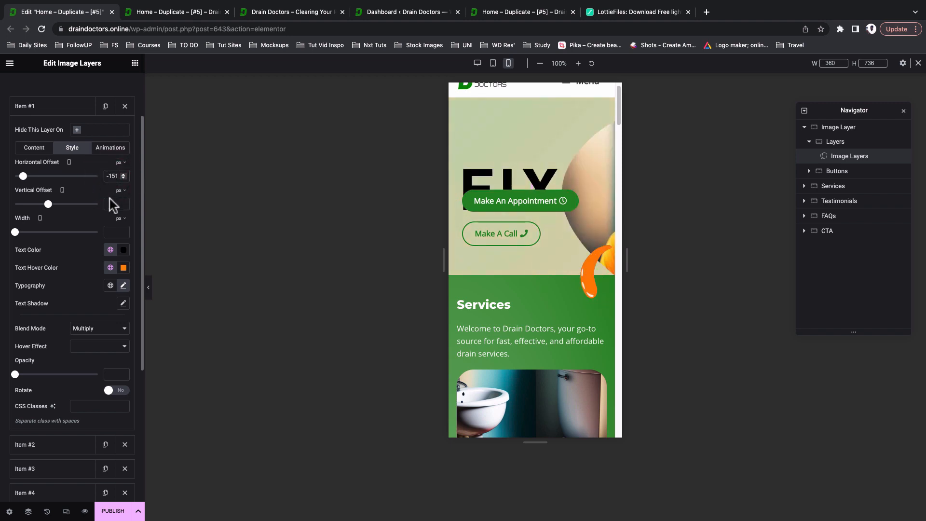
{"action": "left_click", "coordinate": [110, 203]}
{"action": "type", "text": "-90"}
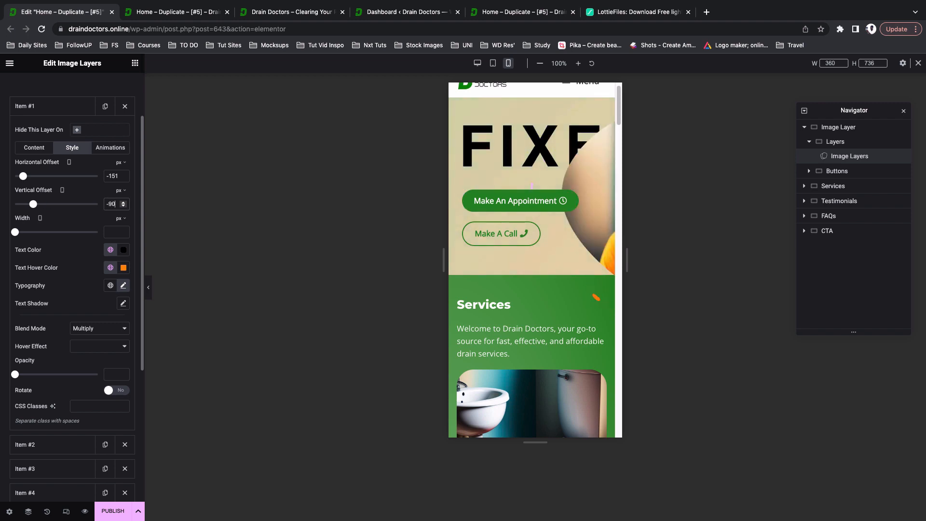
{"action": "left_click", "coordinate": [34, 106]}
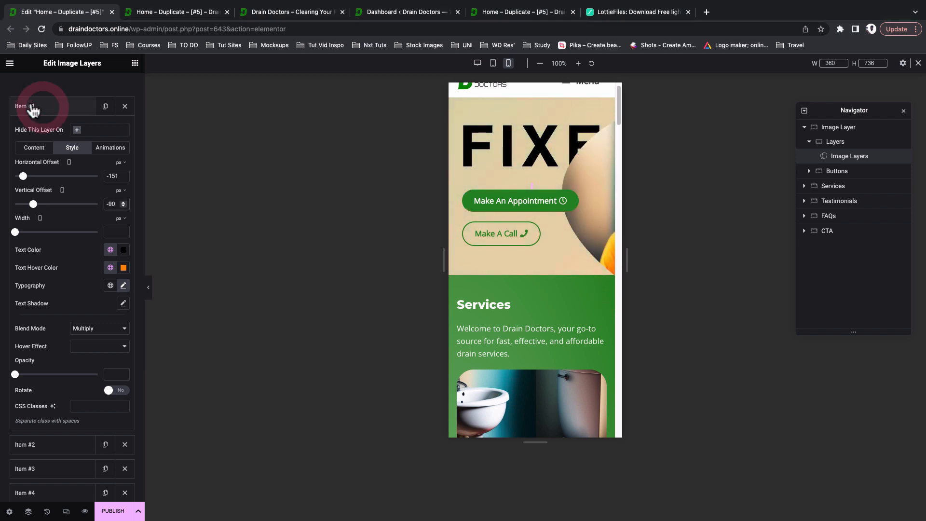
- Give the hard hat image layer (Item #2) a mobile width of 30 px, horizontal offset of -160 px and vertical offset of -140 px
{"action": "left_click", "coordinate": [38, 130]}
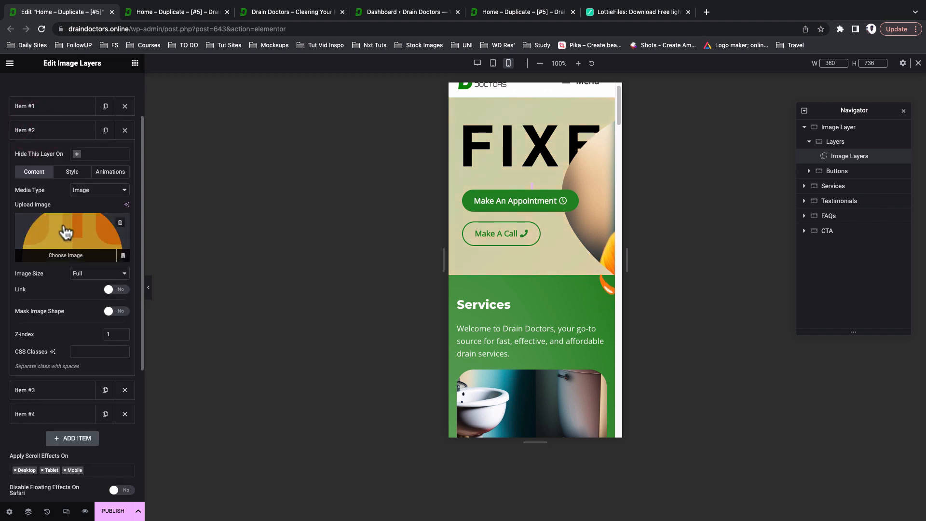
{"action": "left_click", "coordinate": [72, 173]}
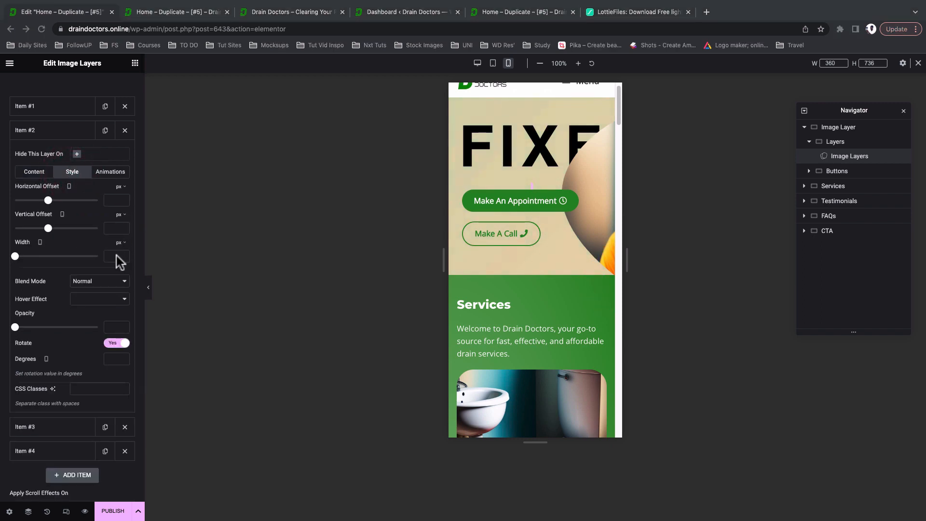
{"action": "left_click", "coordinate": [112, 256]}
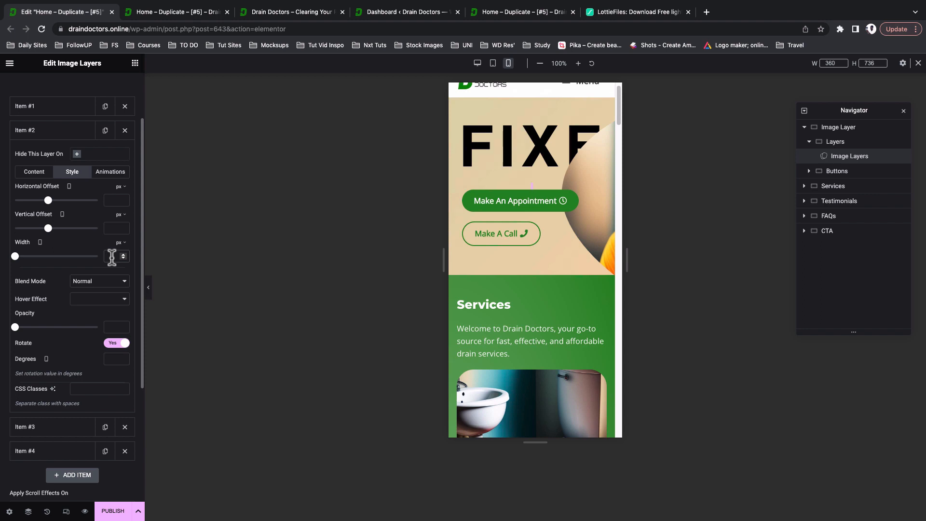
{"action": "left_click", "coordinate": [109, 202]}
{"action": "type", "text": "-160"}
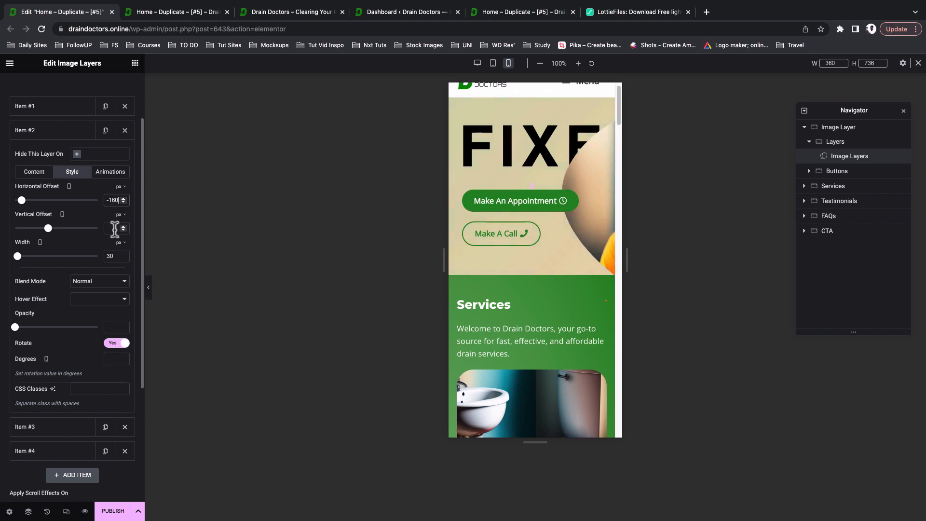
{"action": "left_click", "coordinate": [114, 229]}
{"action": "type", "text": "-1"}
{"action": "type", "text": "40"}
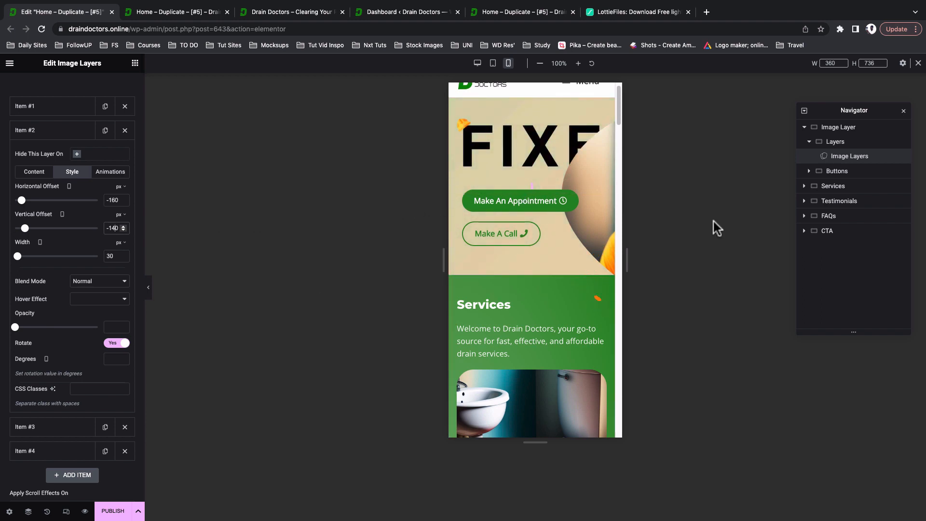
{"action": "left_click", "coordinate": [32, 134]}
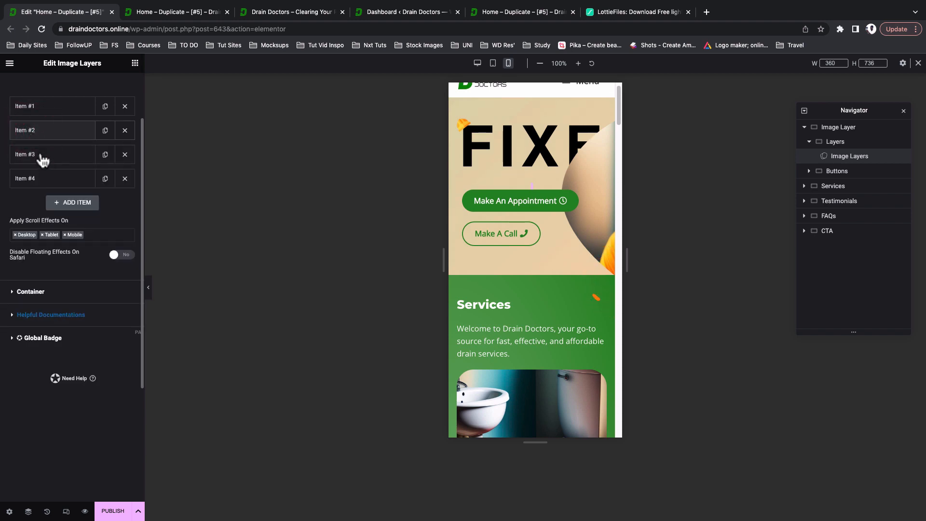
- Hide the masked portrait image layer (Item #3) on Mobile
{"action": "left_click", "coordinate": [40, 157]}
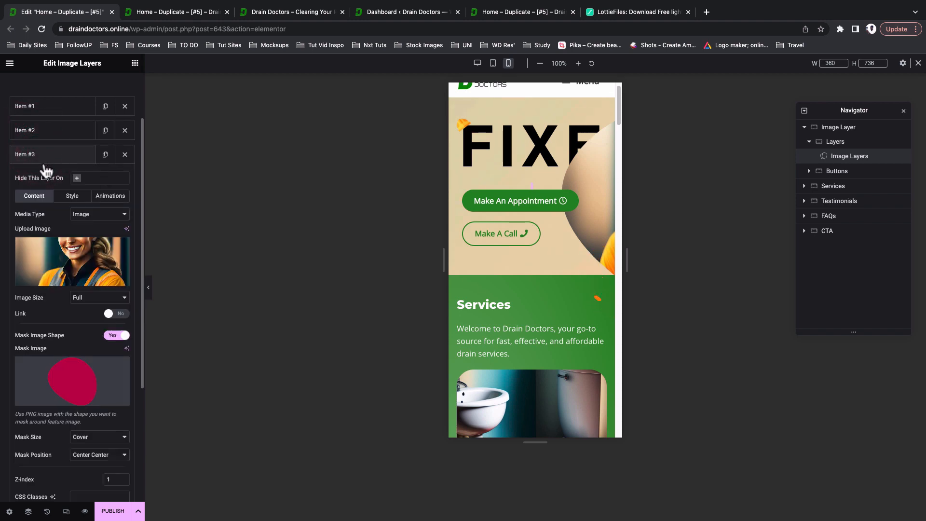
{"action": "left_click", "coordinate": [100, 179]}
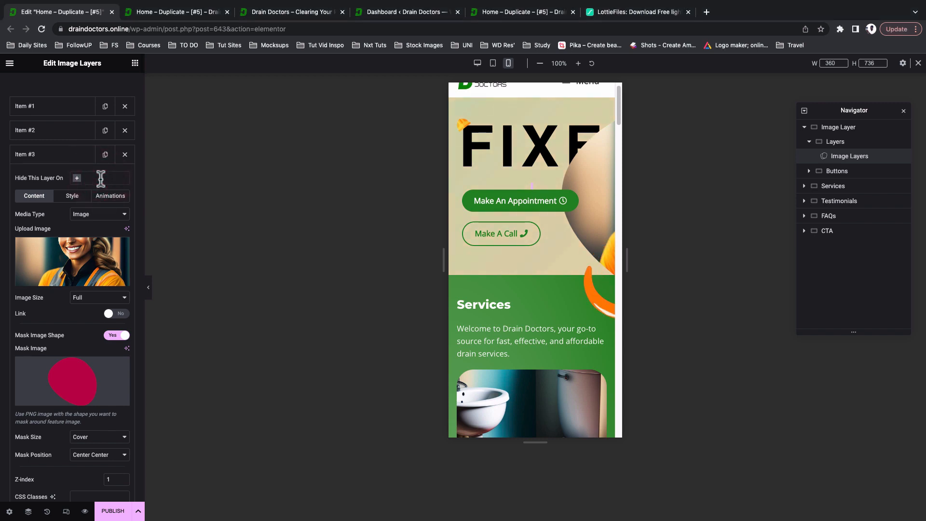
{"action": "left_click", "coordinate": [100, 178]}
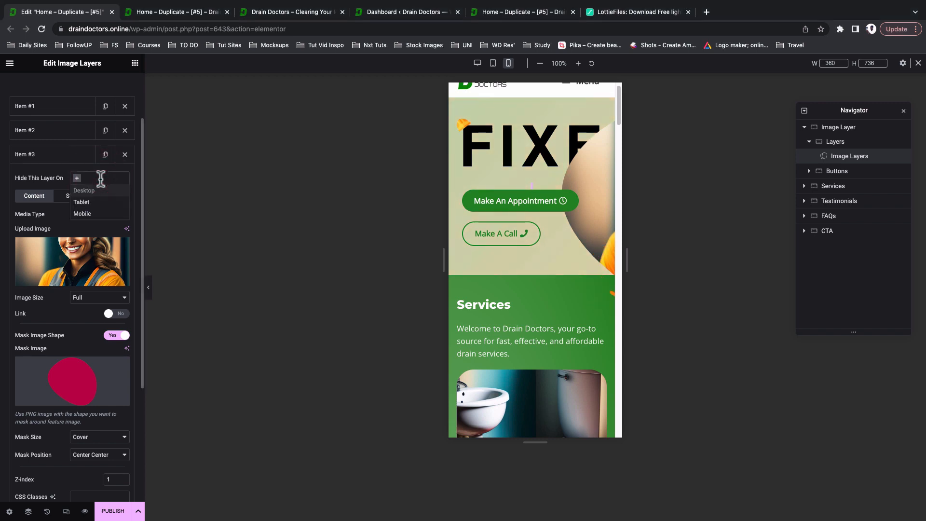
{"action": "left_click", "coordinate": [92, 215]}
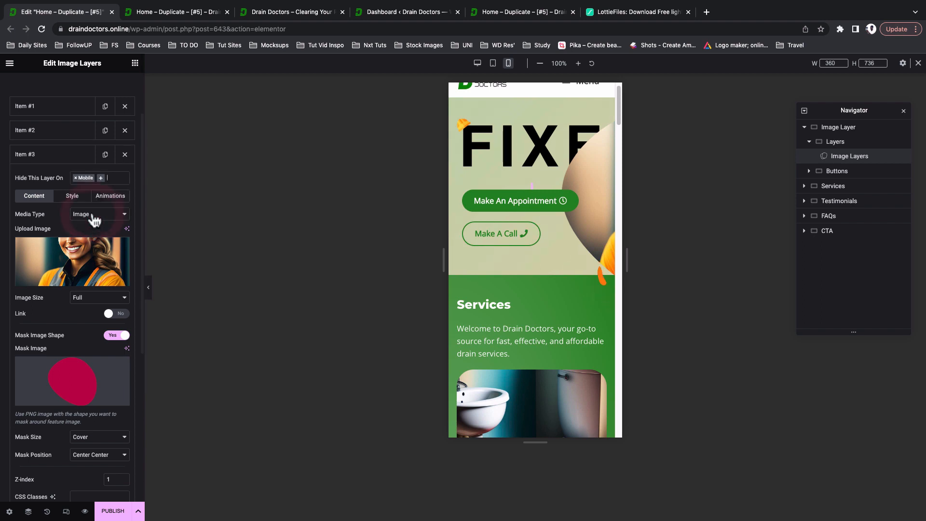
{"action": "left_click", "coordinate": [116, 178]}
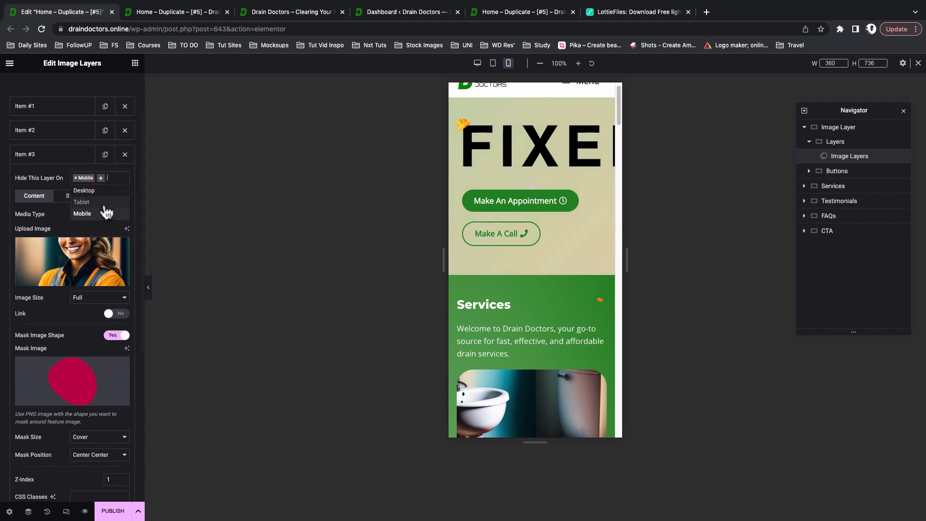
{"action": "left_click", "coordinate": [52, 182]}
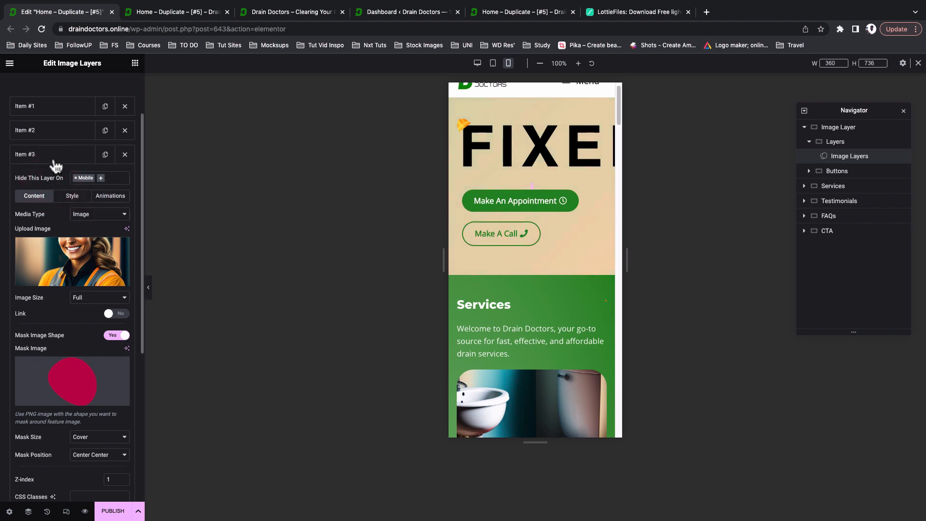
{"action": "left_click", "coordinate": [56, 158]}
- Hide the Lottie animation layer (Item #4) on Mobile
{"action": "left_click", "coordinate": [55, 178]}
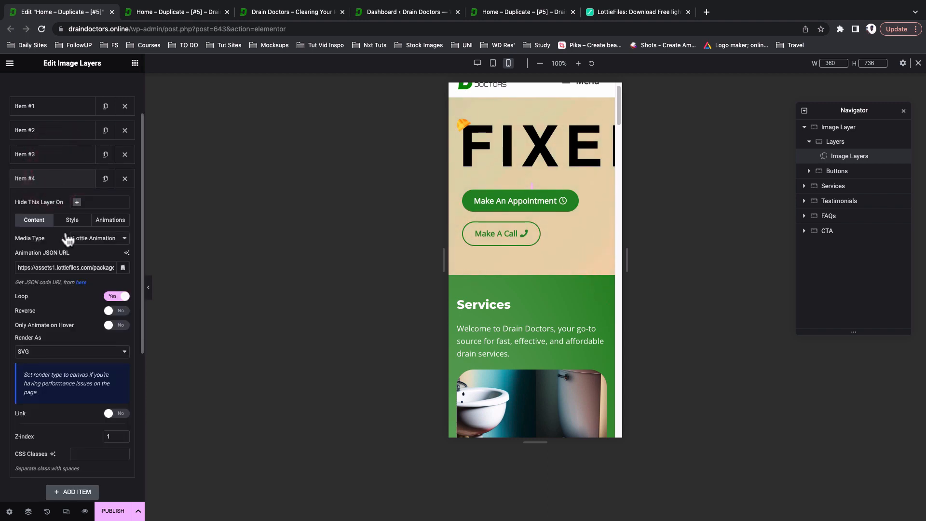
{"action": "left_click", "coordinate": [101, 204]}
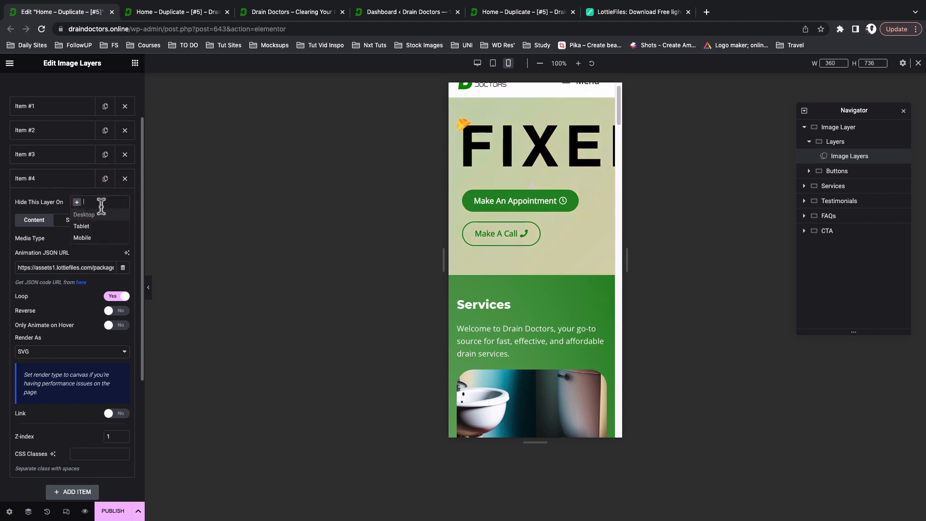
{"action": "left_click", "coordinate": [99, 239]}
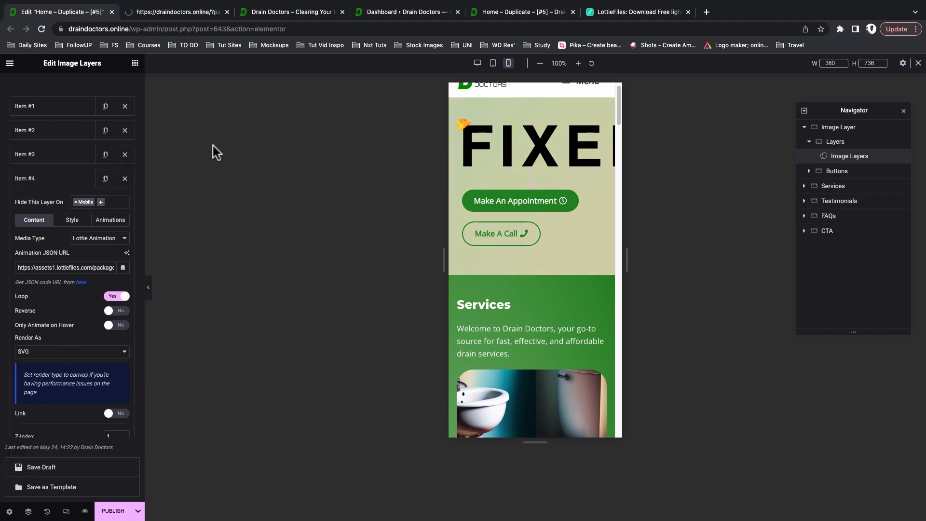
- Open the page preview in the mobile simulator extension and examine the hero on the Galaxy S21 Ultra
{"action": "left_click", "coordinate": [178, 18]}
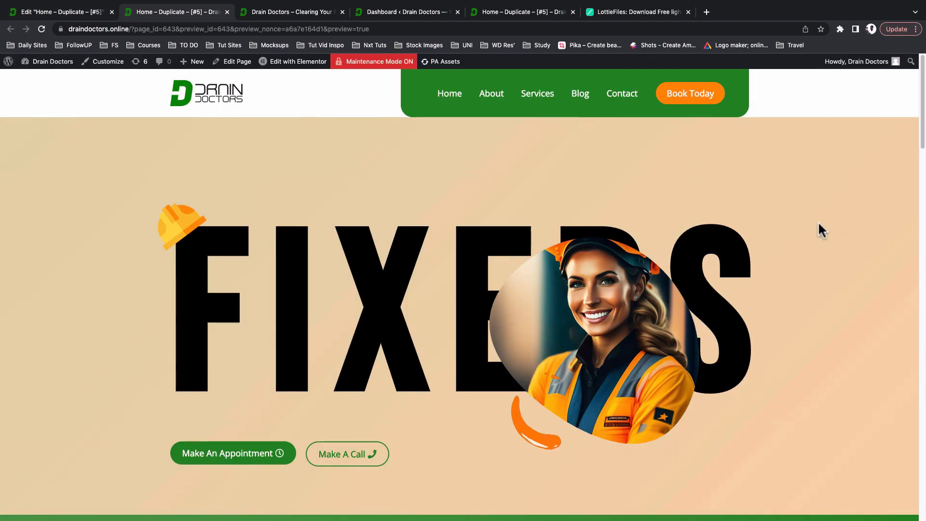
{"action": "left_click", "coordinate": [841, 30]}
{"action": "left_click", "coordinate": [772, 156]}
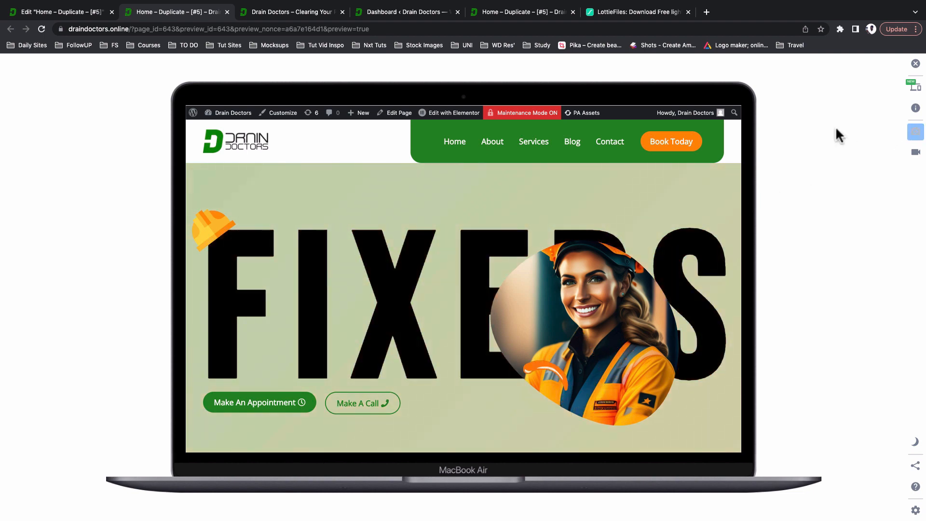
{"action": "left_click", "coordinate": [915, 87]}
{"action": "left_click", "coordinate": [856, 178]}
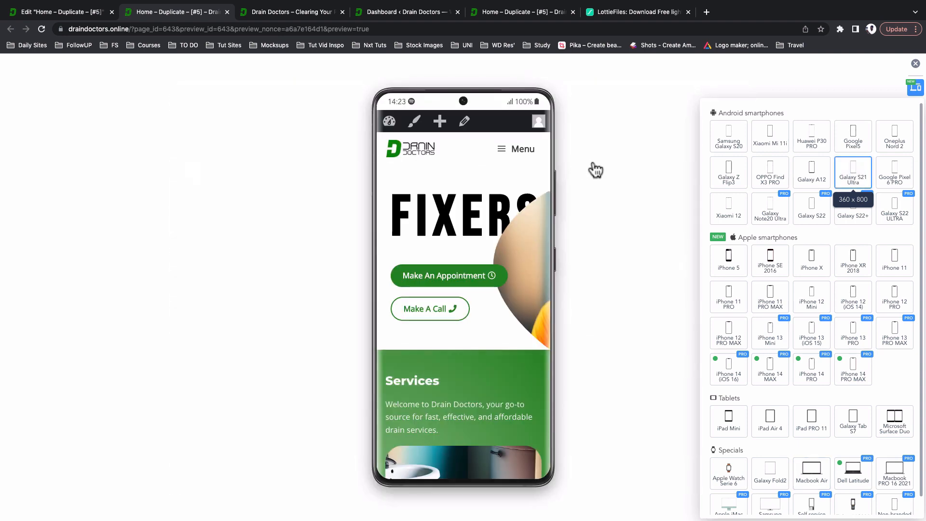
{"action": "left_click", "coordinate": [632, 154]}
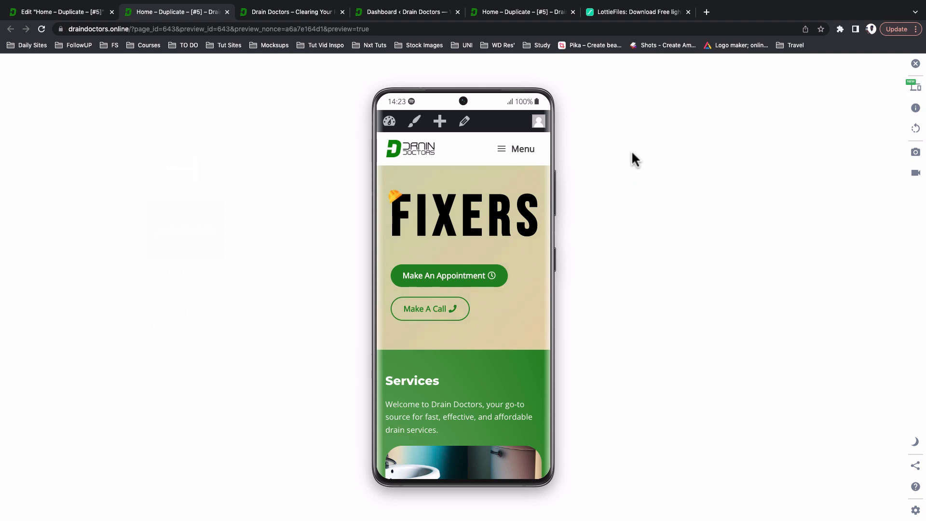
- Reload the simulated page preview and check the hero on the iPhone XR 2018
{"action": "left_click", "coordinate": [42, 29]}
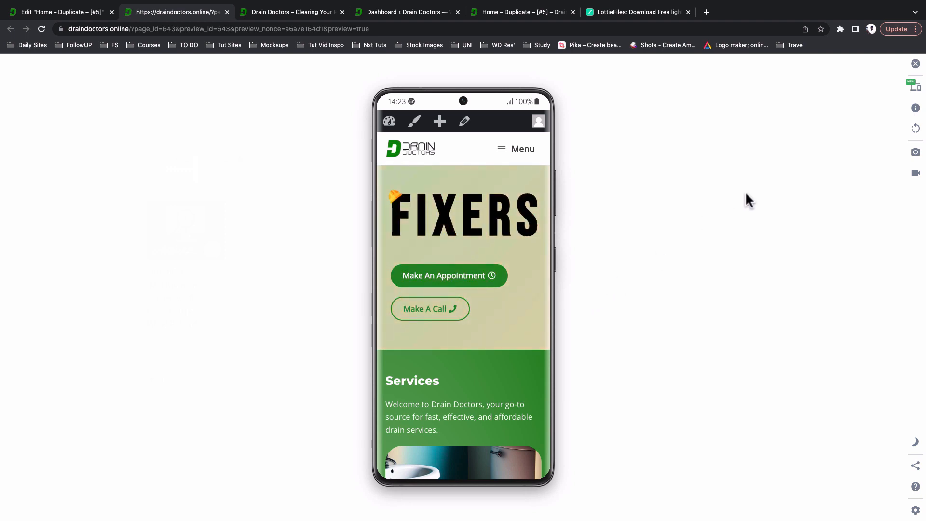
{"action": "left_click", "coordinate": [915, 88]}
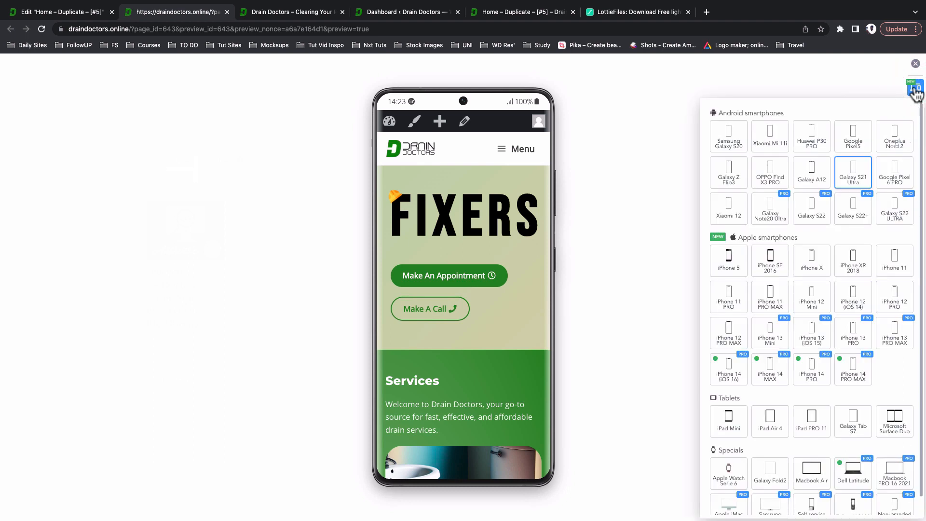
{"action": "left_click", "coordinate": [852, 270]}
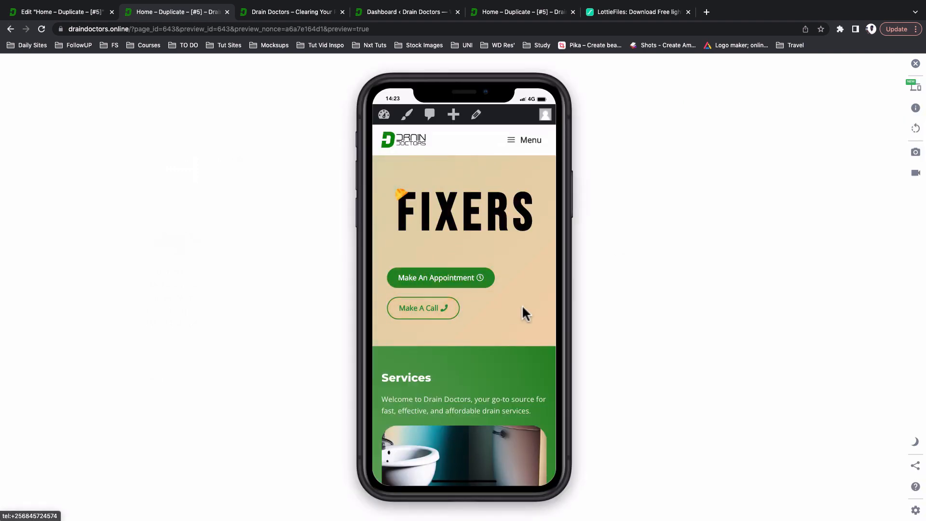
- Switch to the desktop page preview and check how the hero's portrait moves as the page scrolls
{"action": "left_click", "coordinate": [400, 314]}
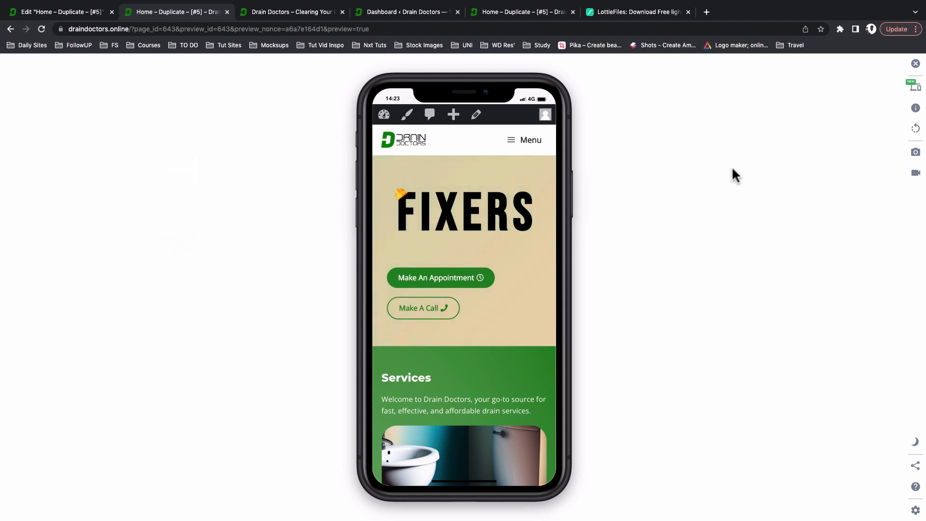
{"action": "left_click", "coordinate": [502, 14]}
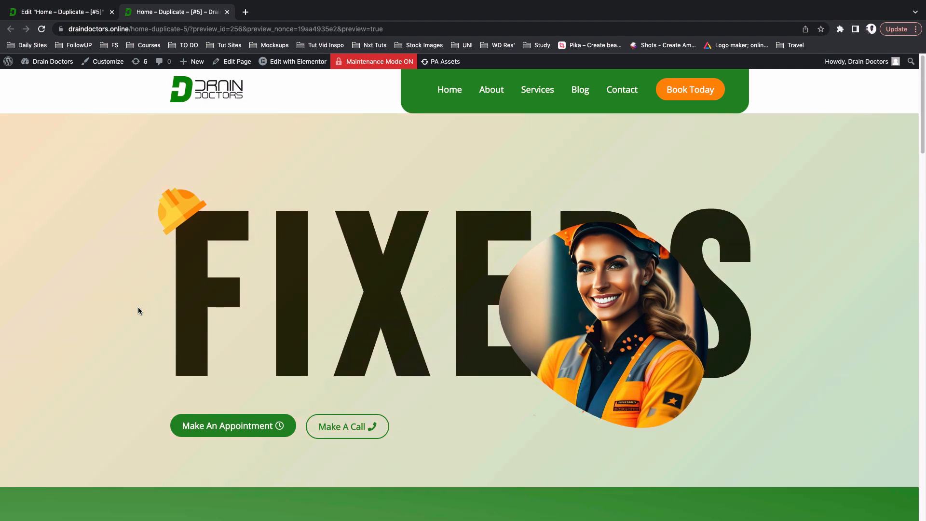
{"action": "scroll", "coordinate": [138, 311], "scroll_direction": "down", "scroll_amount": 5}
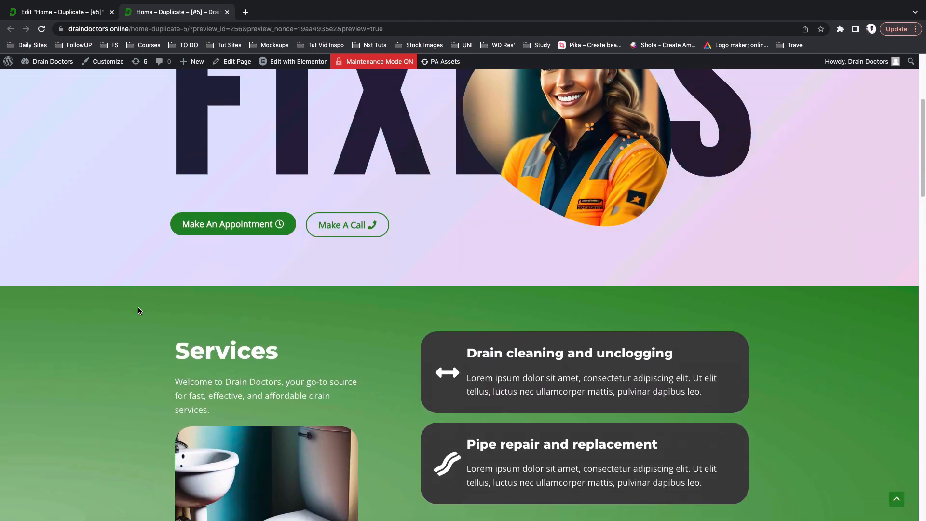
{"action": "scroll", "coordinate": [139, 311], "scroll_direction": "up", "scroll_amount": 5}
- Return to the page editor and review the portrait layer's (Item #3) style and scroll animation settings, including the horizontal parallax direction options
{"action": "left_click", "coordinate": [62, 12]}
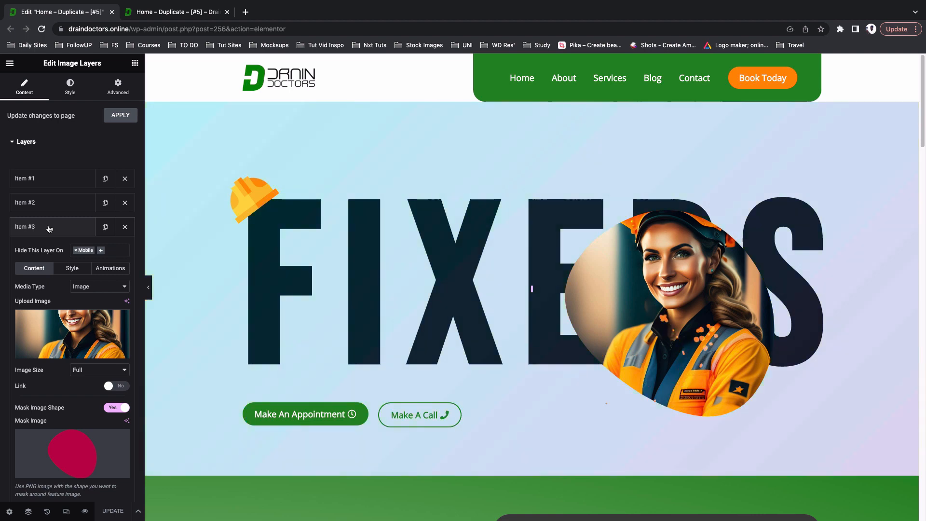
{"action": "left_click", "coordinate": [71, 269]}
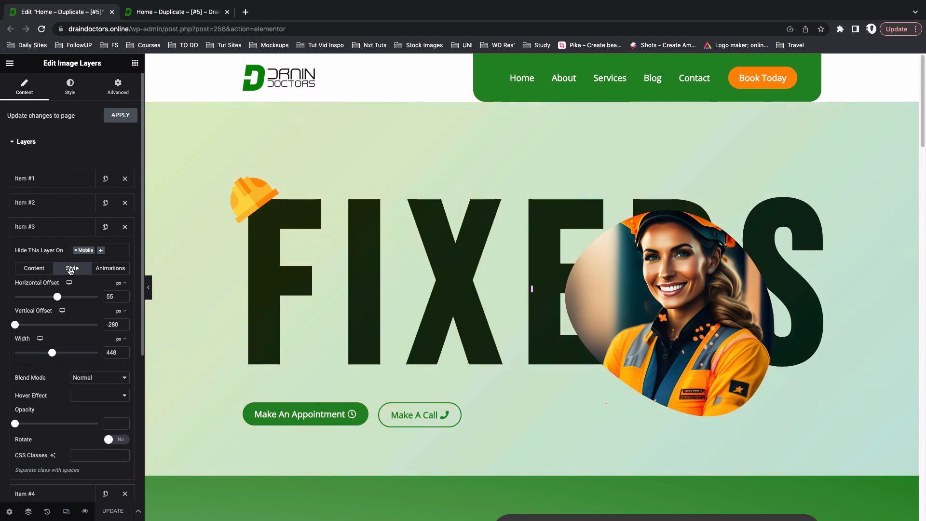
{"action": "left_click", "coordinate": [117, 272]}
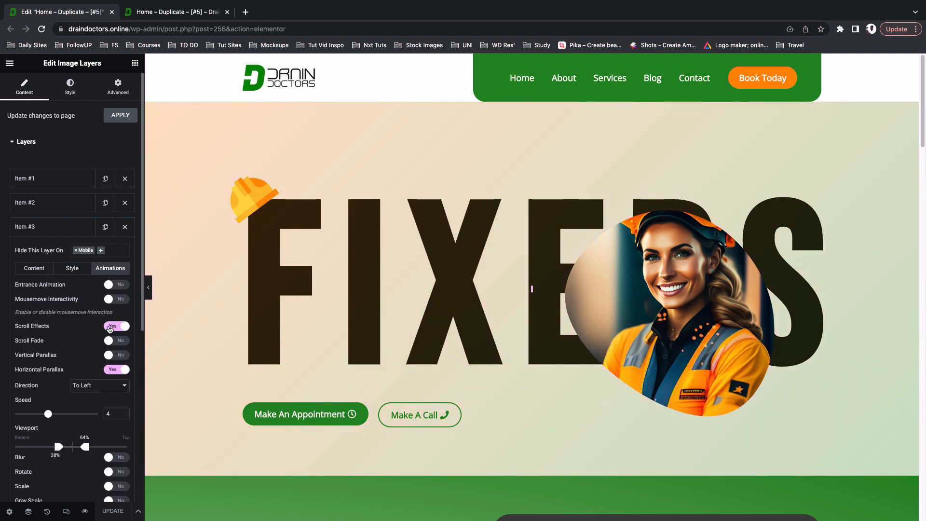
{"action": "scroll", "coordinate": [111, 352], "scroll_direction": "down", "scroll_amount": 1}
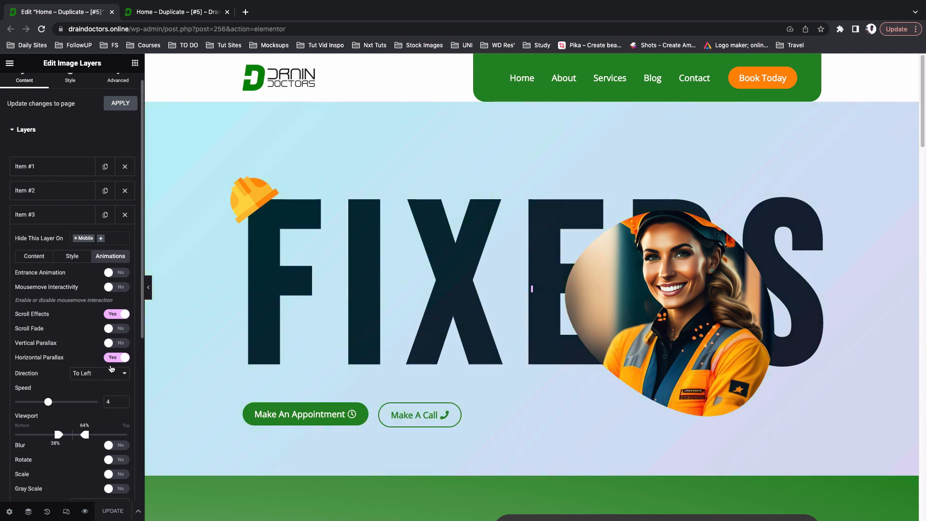
{"action": "scroll", "coordinate": [91, 340], "scroll_direction": "down", "scroll_amount": 3}
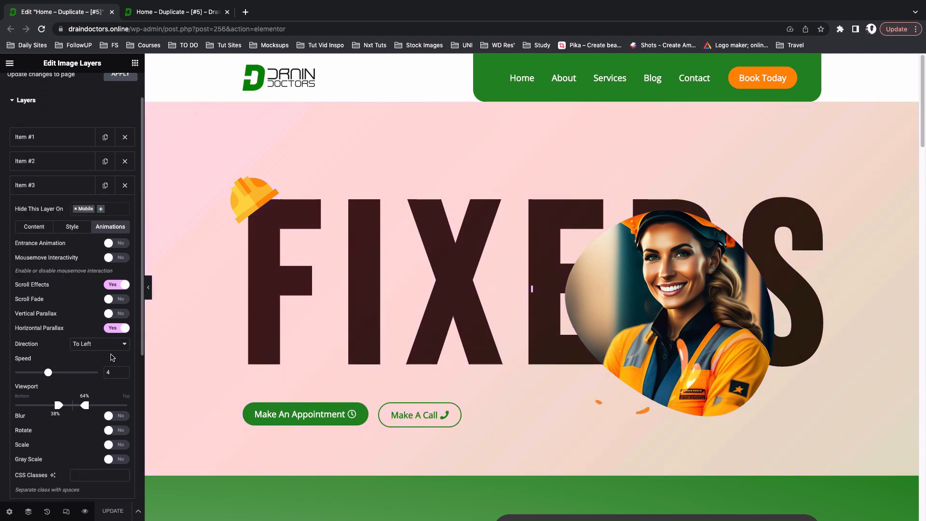
{"action": "left_click", "coordinate": [91, 337]}
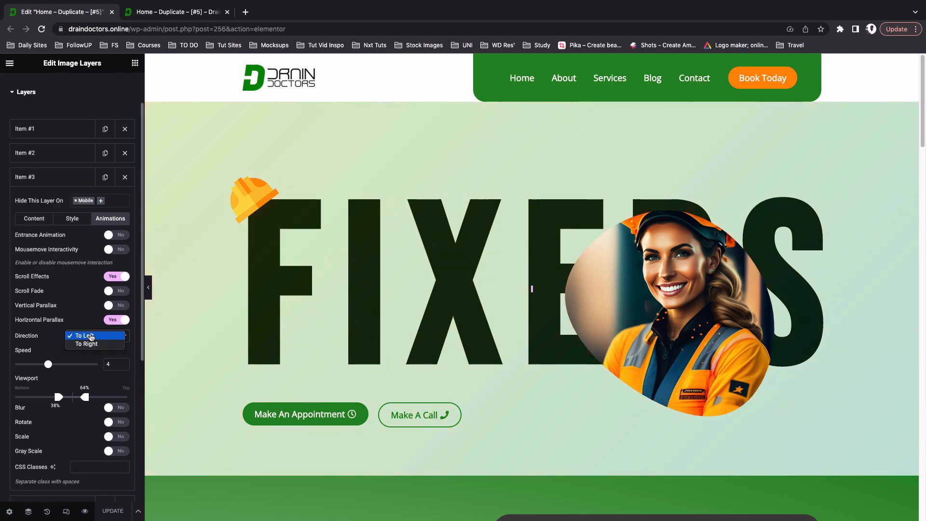
{"action": "left_click", "coordinate": [91, 336]}
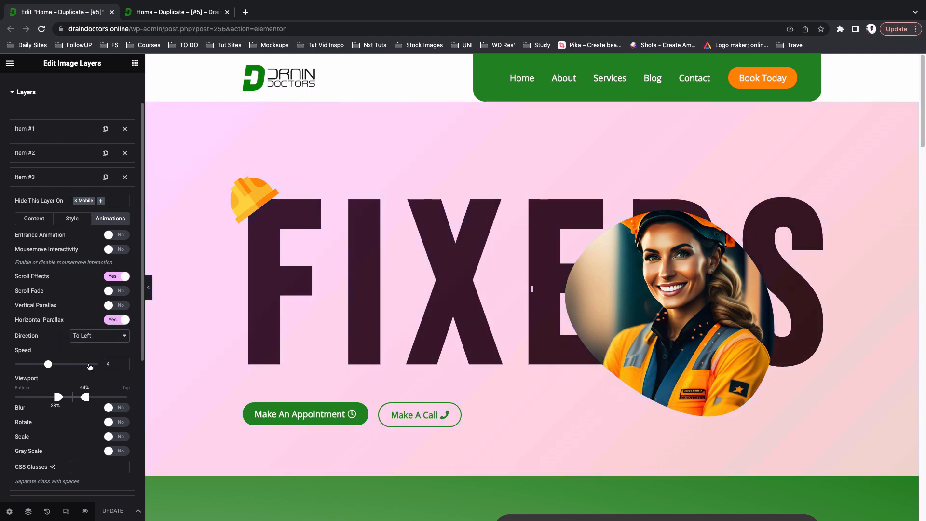
- Examine the portrait layer's horizontal parallax in the editor canvas by moving up and down through the hero
{"action": "scroll", "coordinate": [115, 356], "scroll_direction": "down", "scroll_amount": 3}
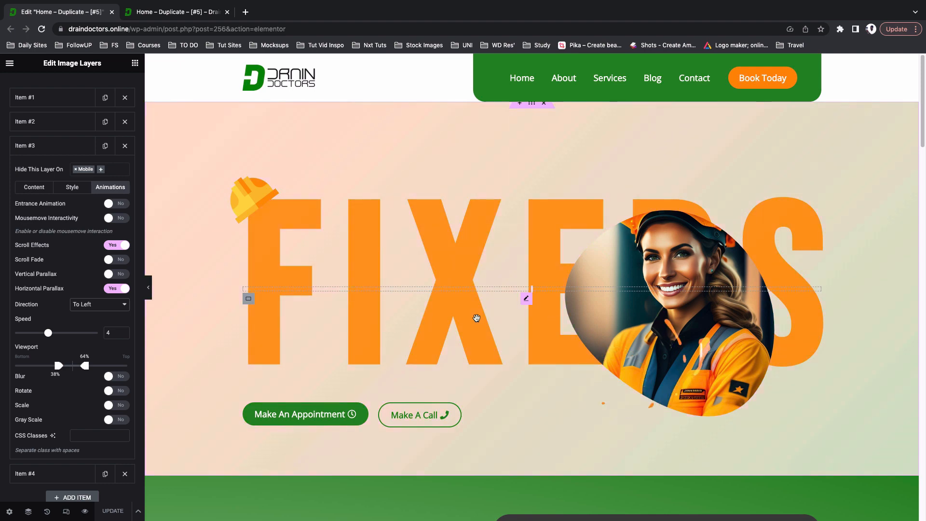
{"action": "scroll", "coordinate": [505, 369], "scroll_direction": "down", "scroll_amount": 2}
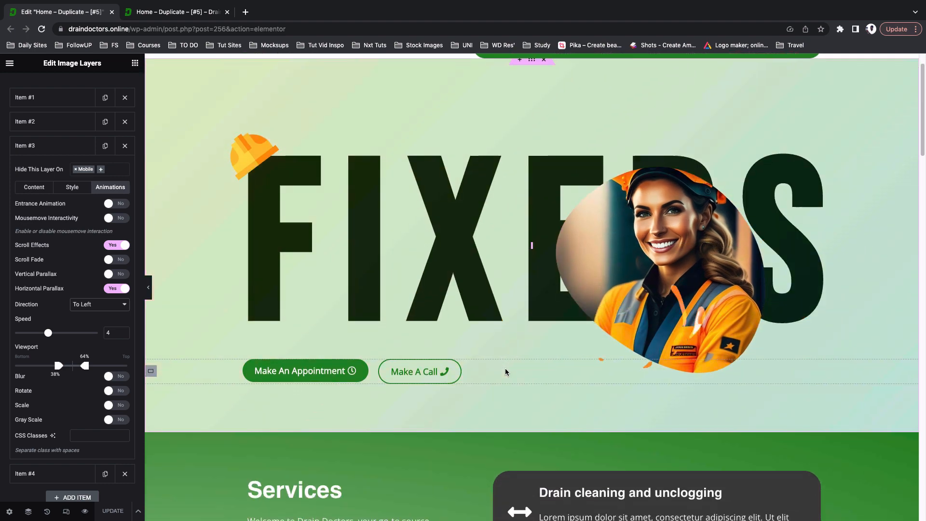
{"action": "scroll", "coordinate": [506, 369], "scroll_direction": "up", "scroll_amount": 2}
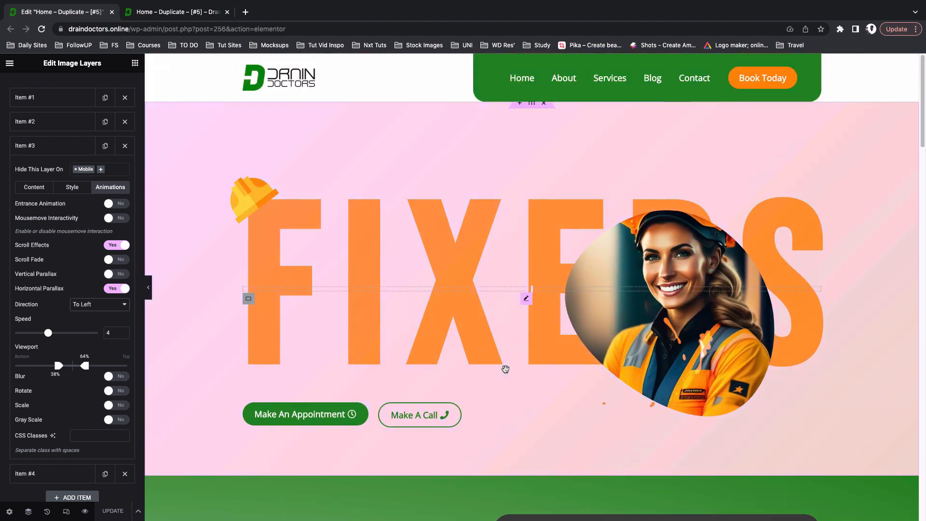
{"action": "left_click", "coordinate": [279, 247]}
{"action": "scroll", "coordinate": [234, 250], "scroll_direction": "down", "scroll_amount": 3}
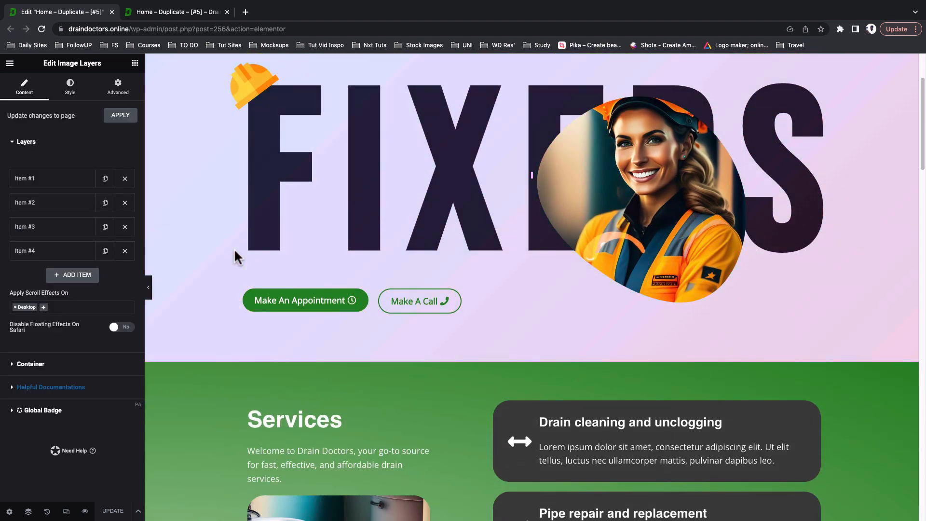
{"action": "scroll", "coordinate": [234, 250], "scroll_direction": "up", "scroll_amount": 1}
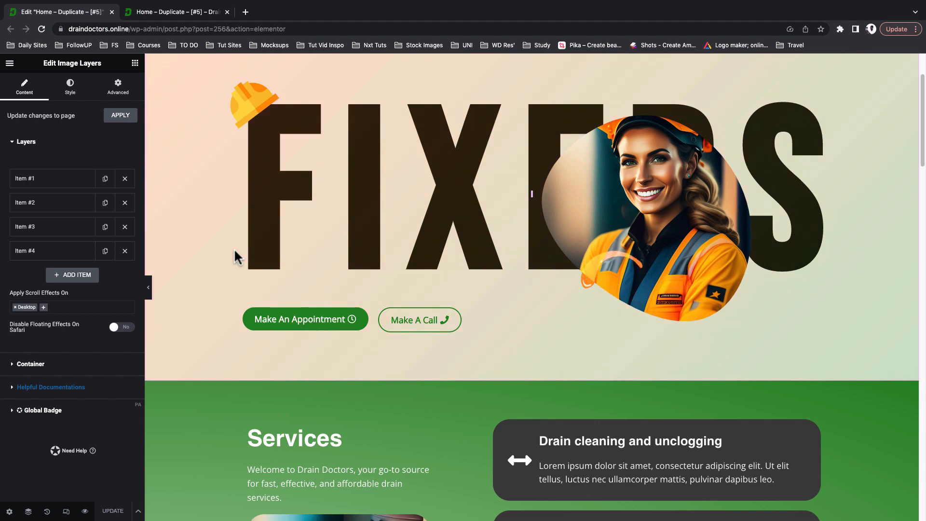
{"action": "scroll", "coordinate": [234, 250], "scroll_direction": "up", "scroll_amount": 2}
{"action": "scroll", "coordinate": [233, 248], "scroll_direction": "up", "scroll_amount": 3}
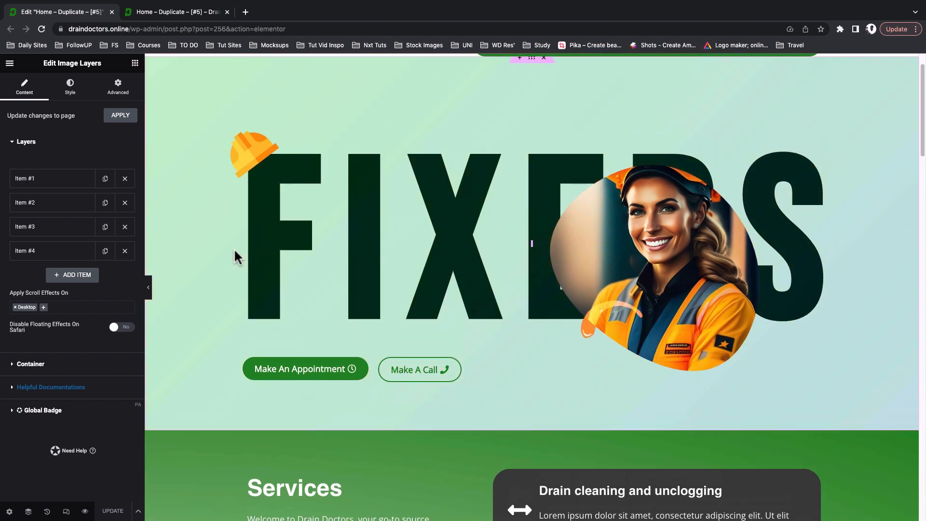
- Review which devices the Image Layers scroll effects can be applied on
{"action": "scroll", "coordinate": [206, 182], "scroll_direction": "down", "scroll_amount": 1}
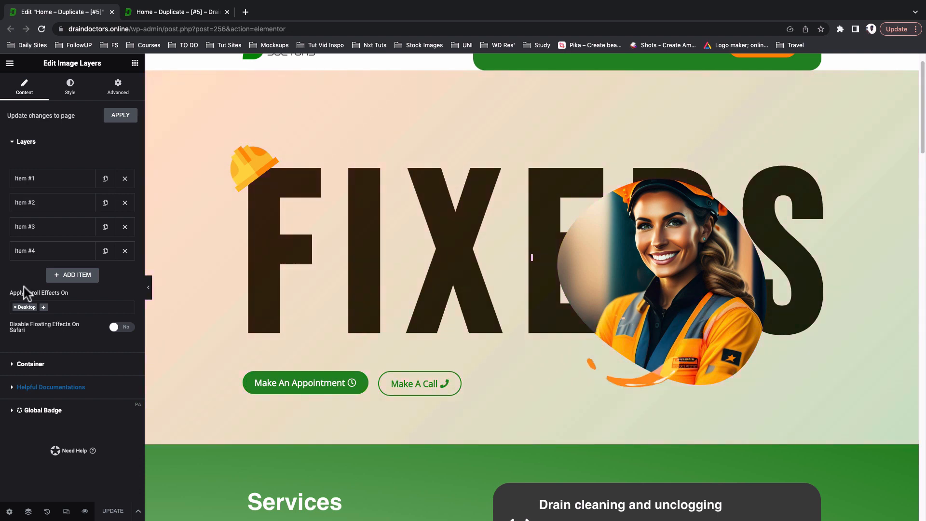
{"action": "left_click", "coordinate": [57, 307]}
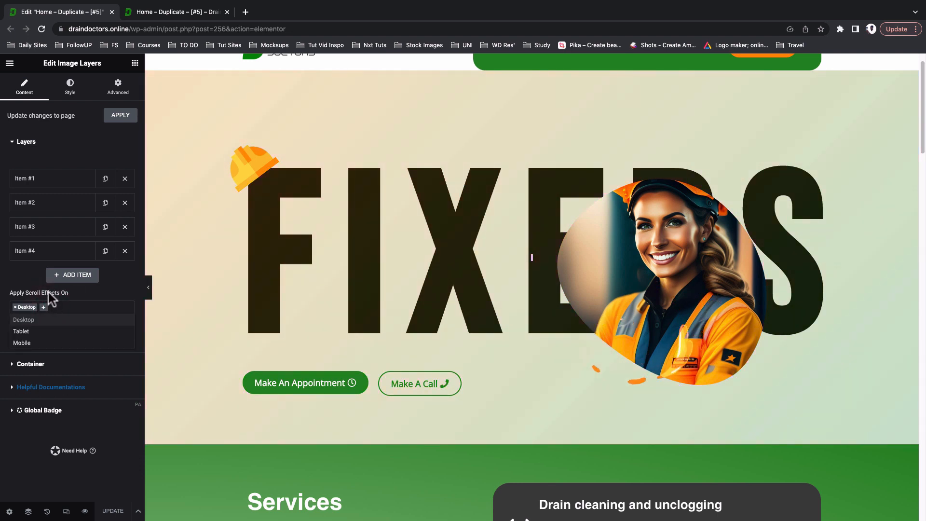
{"action": "left_click", "coordinate": [56, 307]}
{"action": "left_click", "coordinate": [56, 307]}
{"action": "left_click", "coordinate": [52, 291]}
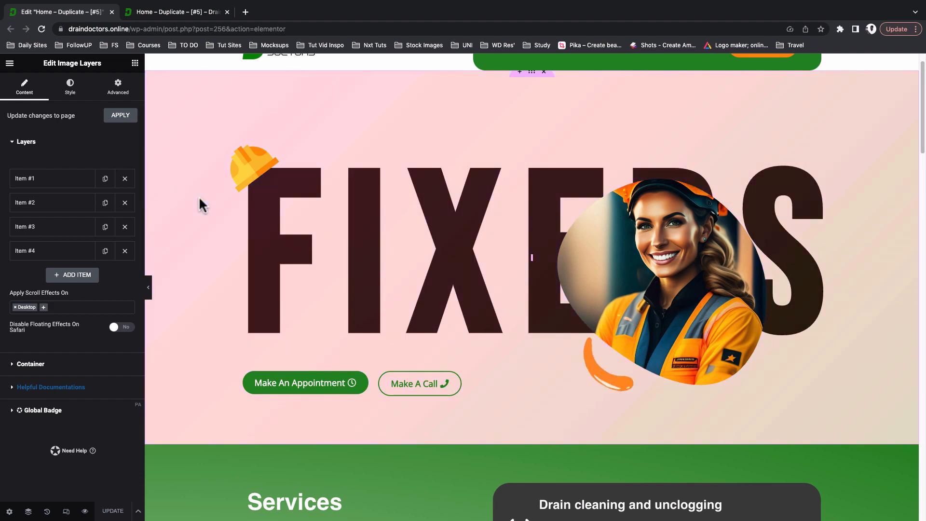
- Recheck the desktop preview and inspect the FIXERS text layer's (Item #1) style settings and blend mode options in the editor
{"action": "key", "text": "ctrl+Tab"}
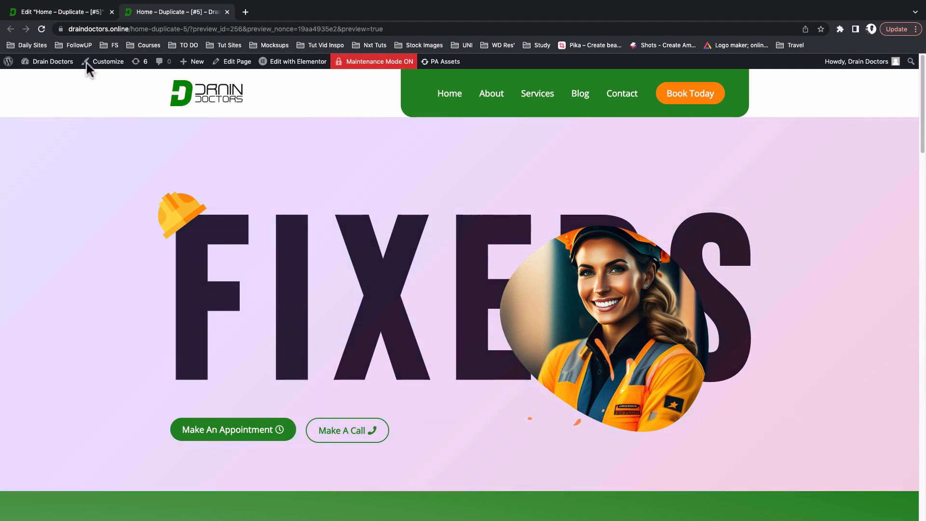
{"action": "left_click", "coordinate": [75, 14]}
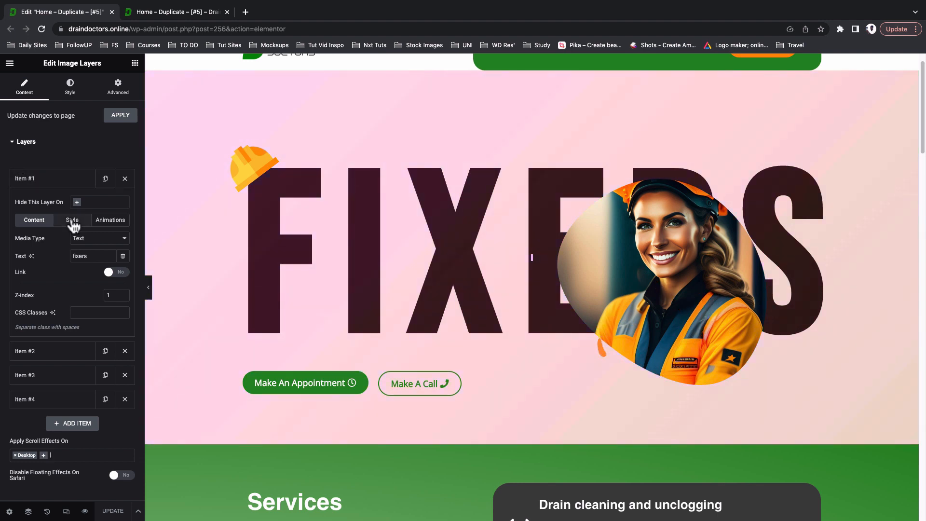
{"action": "left_click", "coordinate": [72, 221]}
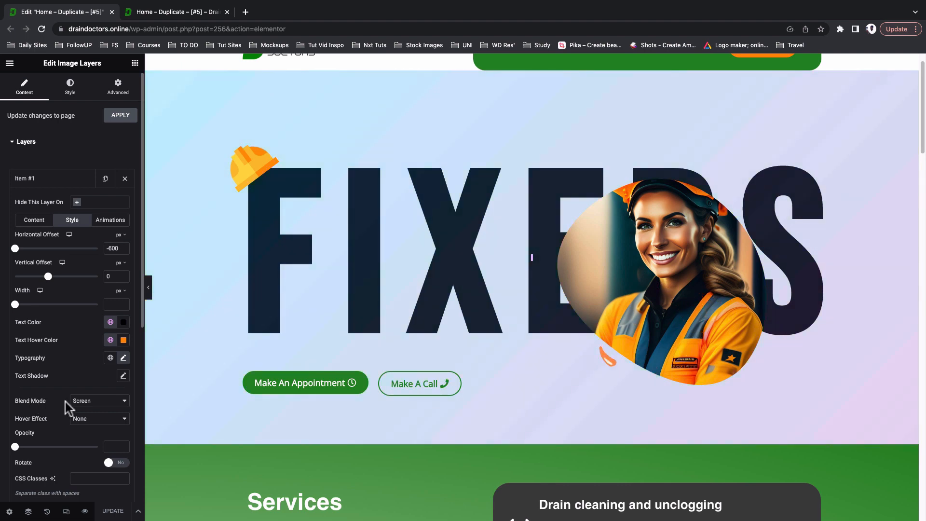
{"action": "left_click", "coordinate": [101, 400]}
{"action": "left_click", "coordinate": [101, 407]}
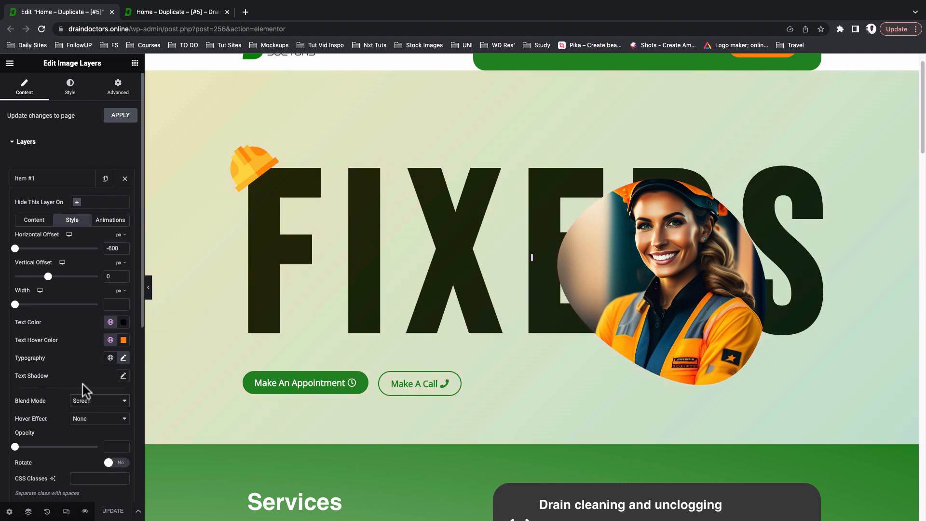